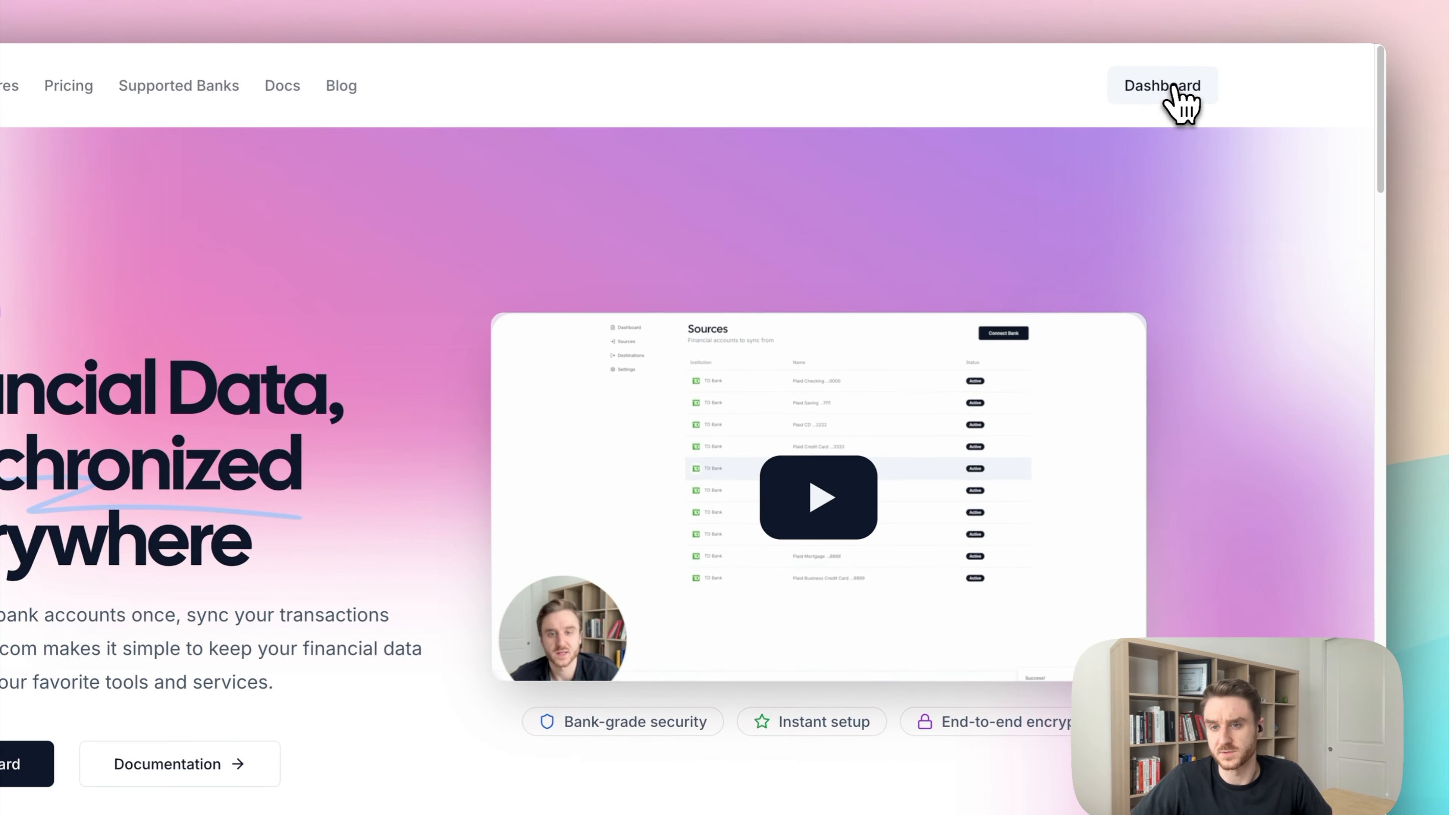
Go to the Finicom Organization Dashboard for the Sheets-extension organization.
{"action": "left_click", "coordinate": [1182, 100]}
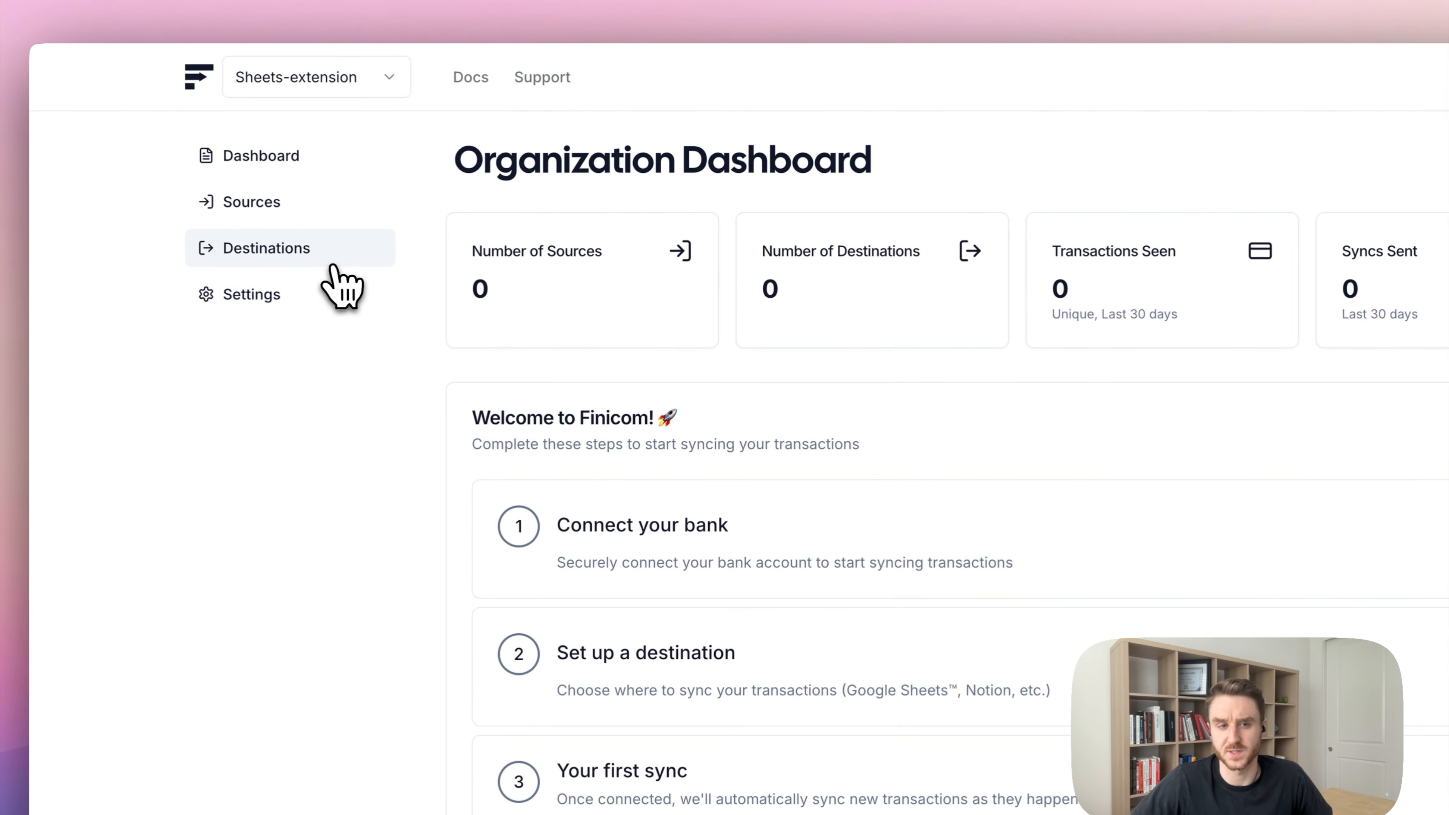
On the Finicom Sources page, start and confirm a new Connect Bank flow.
{"action": "left_click", "coordinate": [313, 214]}
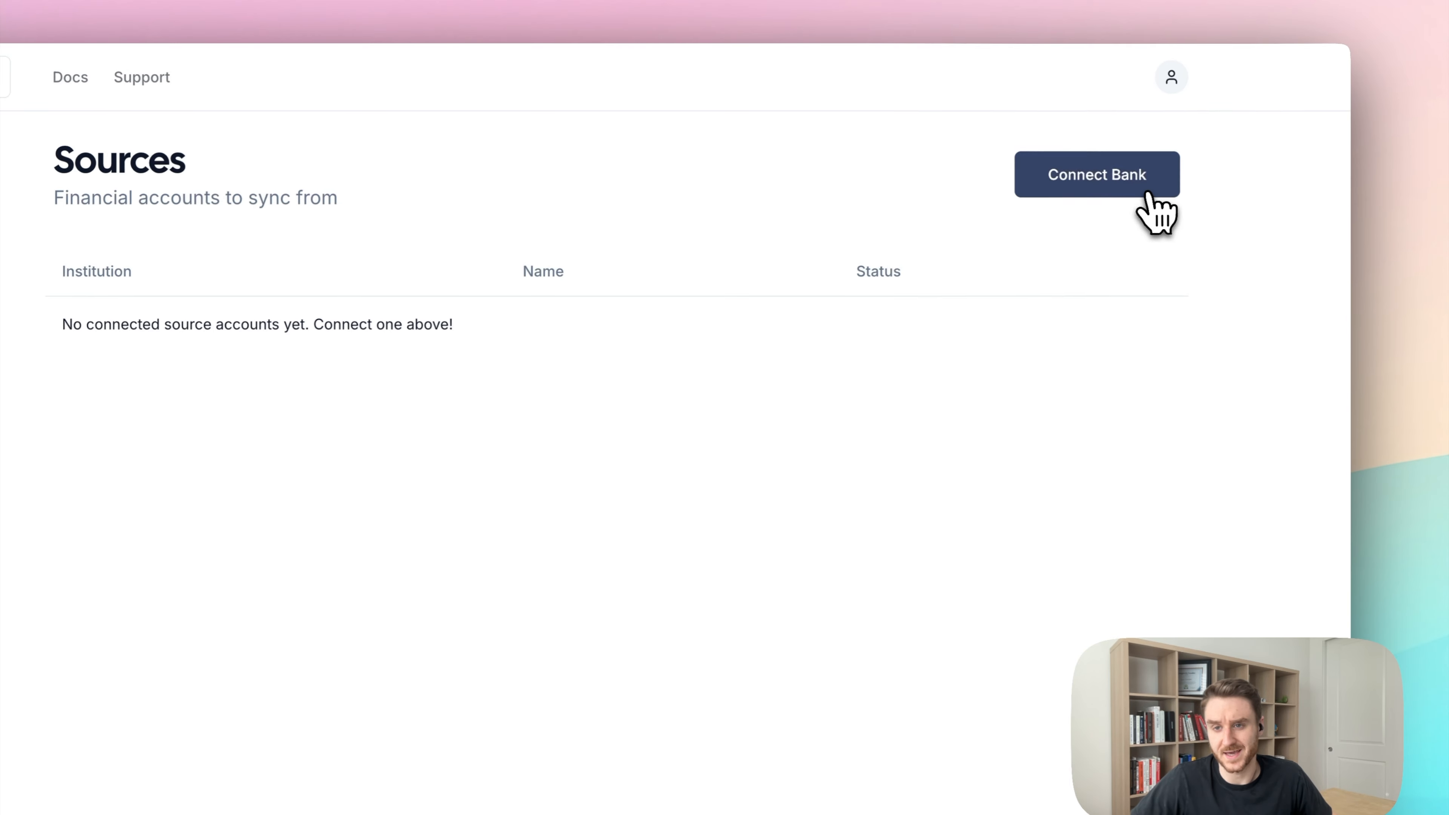
{"action": "left_click", "coordinate": [1435, 174]}
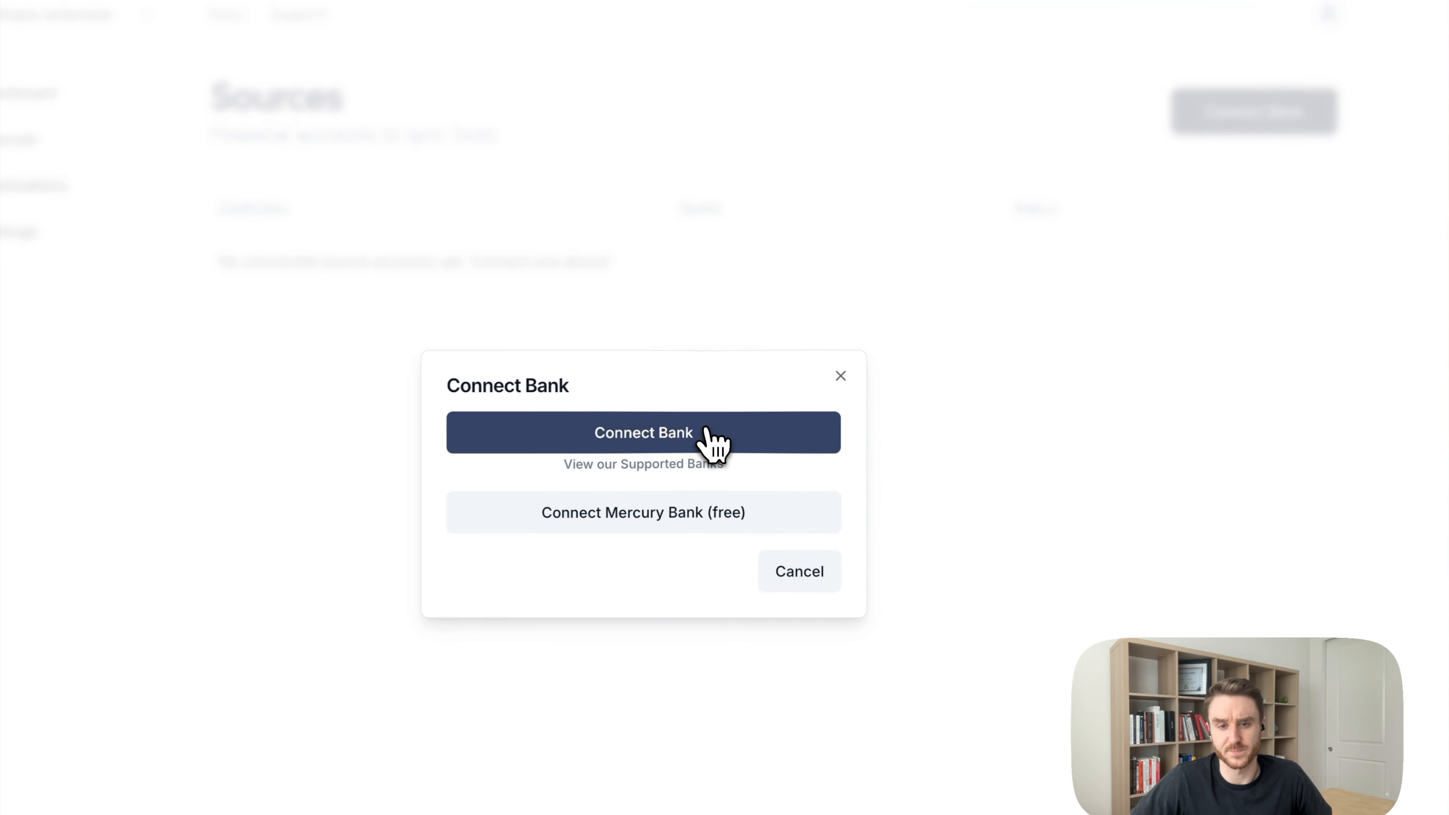
{"action": "left_click", "coordinate": [708, 432]}
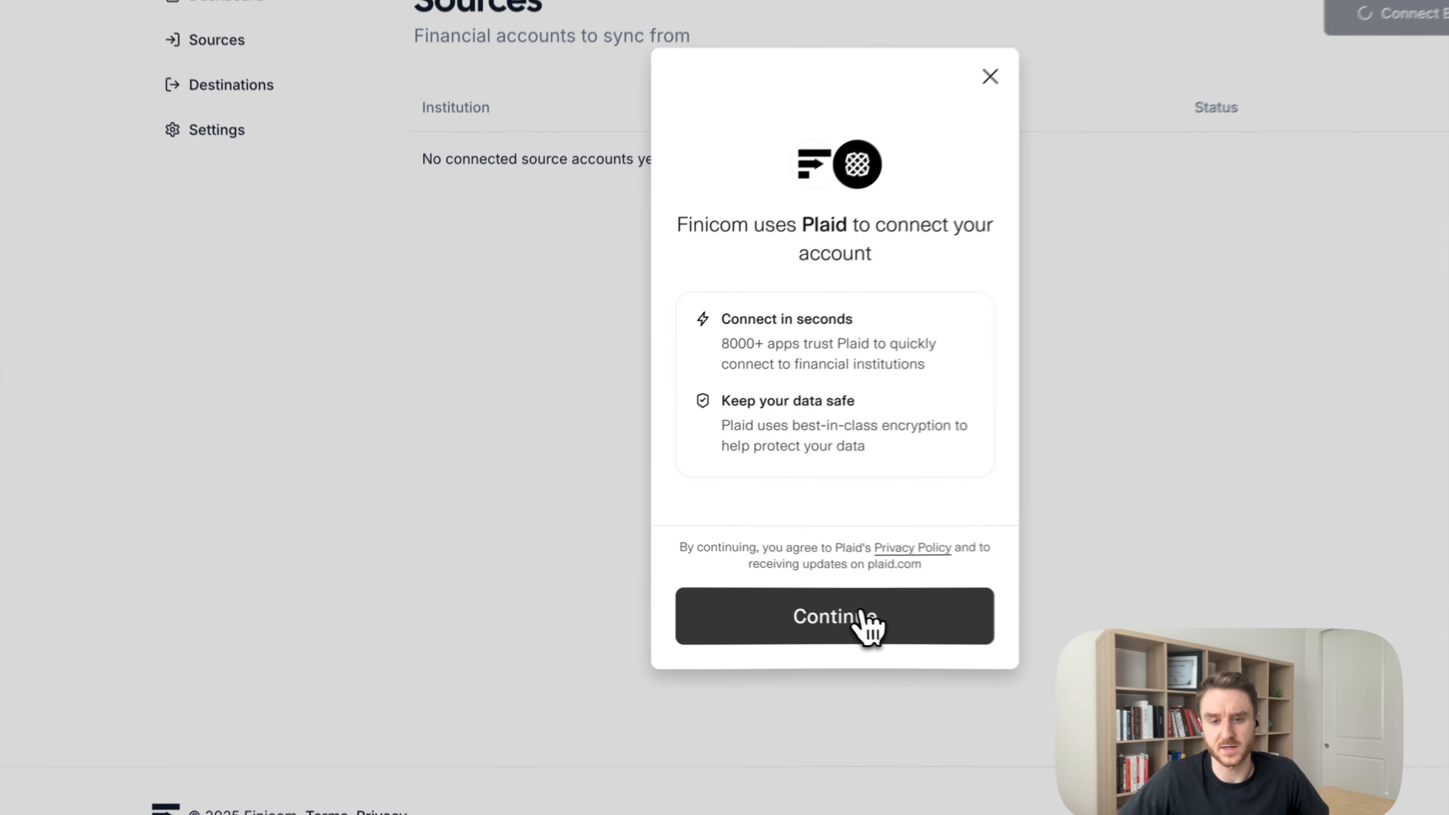
Link American Express through Plaid as a guest, finishing without saving to Plaid.
{"action": "left_click", "coordinate": [752, 588]}
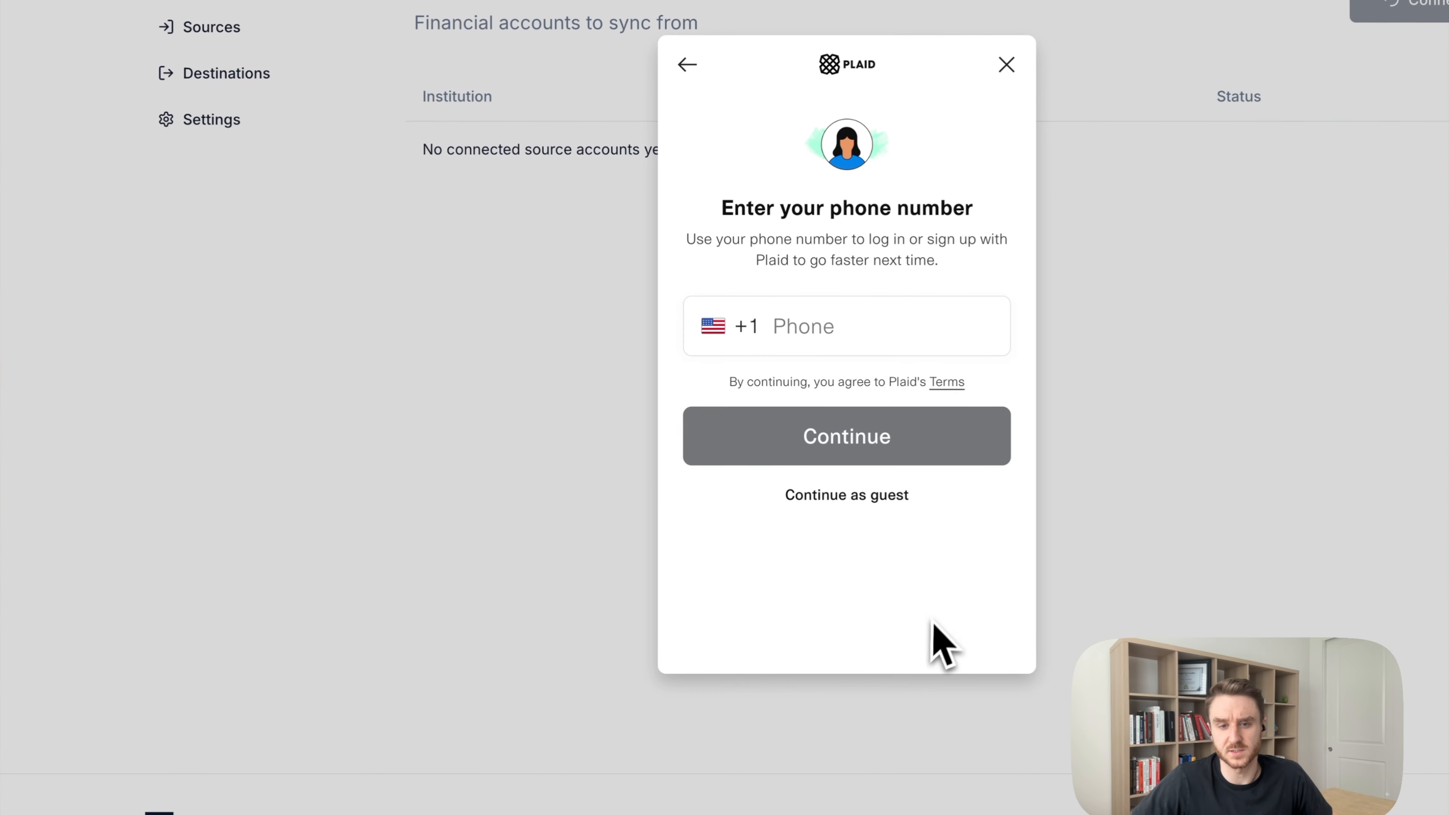
{"action": "left_click", "coordinate": [879, 495]}
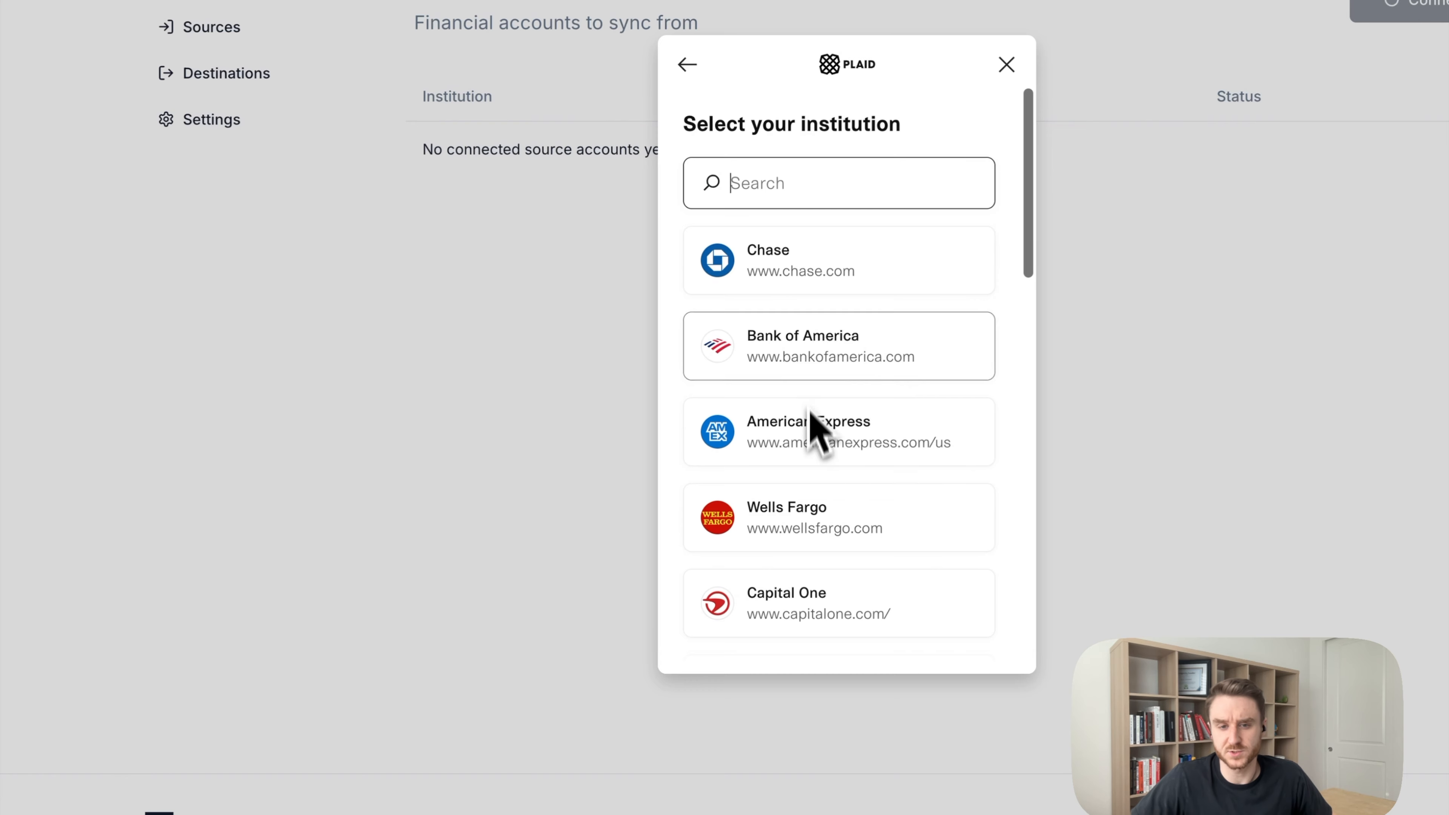
{"action": "left_click", "coordinate": [811, 440]}
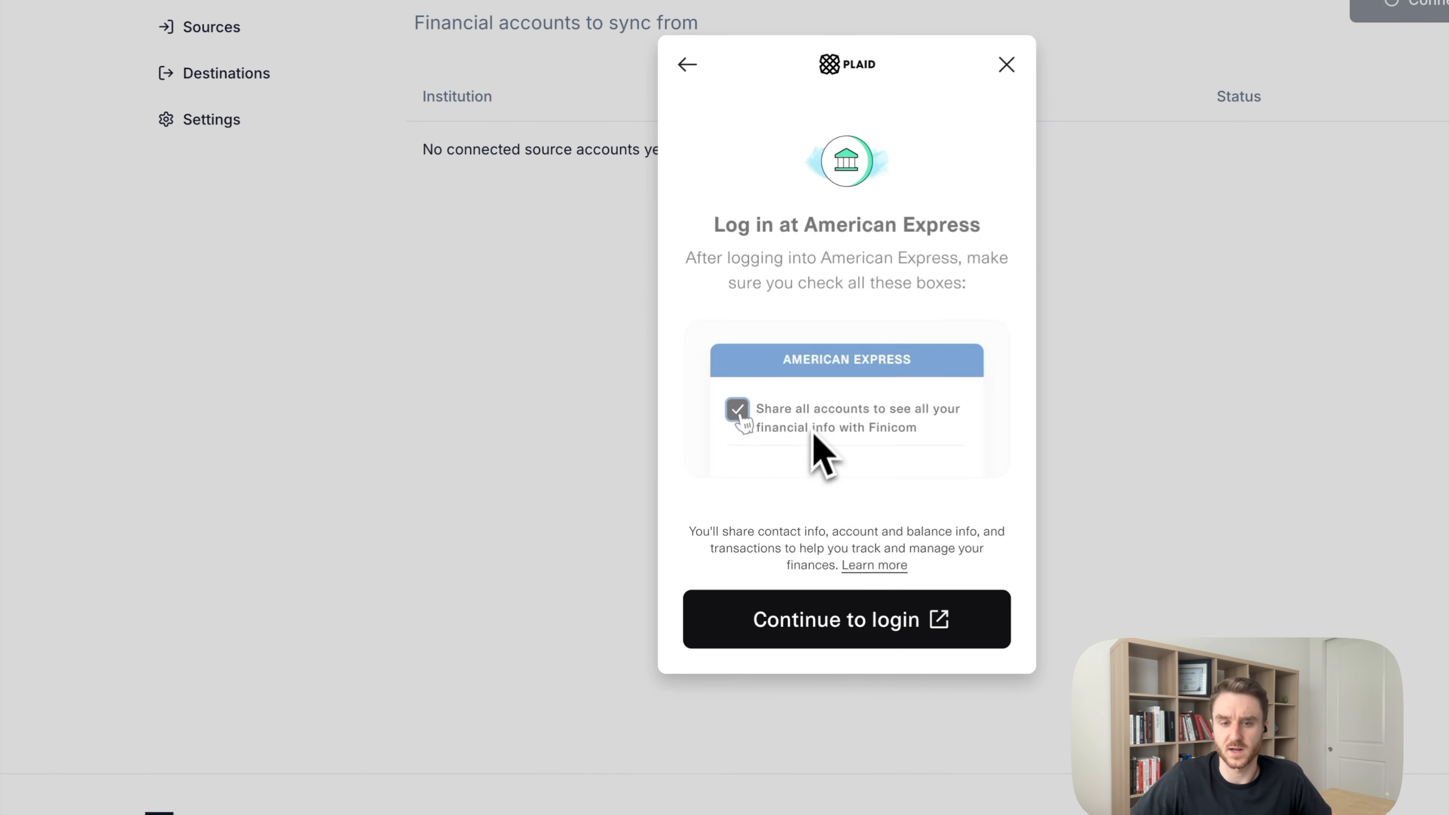
{"action": "left_click", "coordinate": [875, 628]}
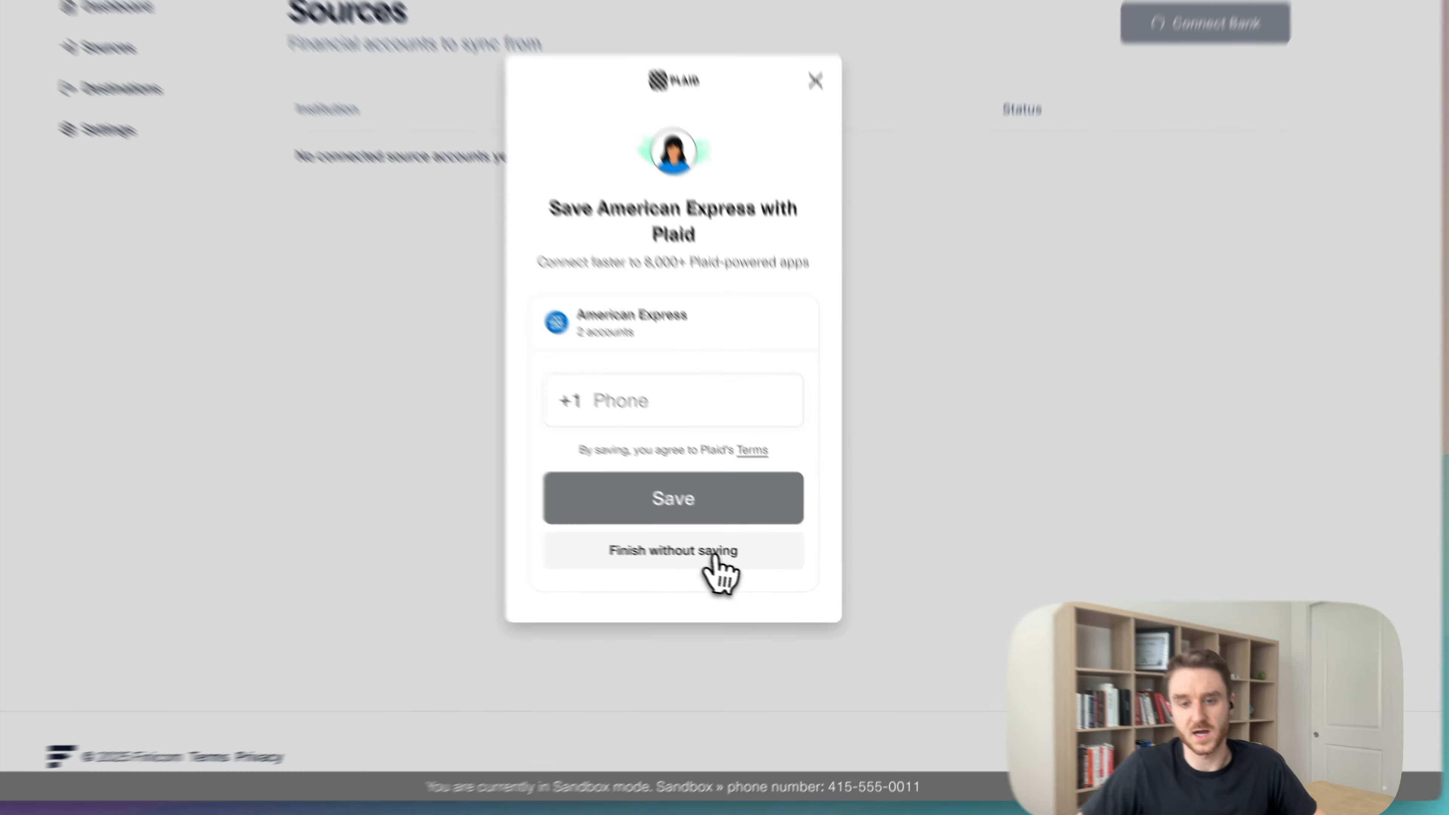
{"action": "left_click", "coordinate": [755, 570]}
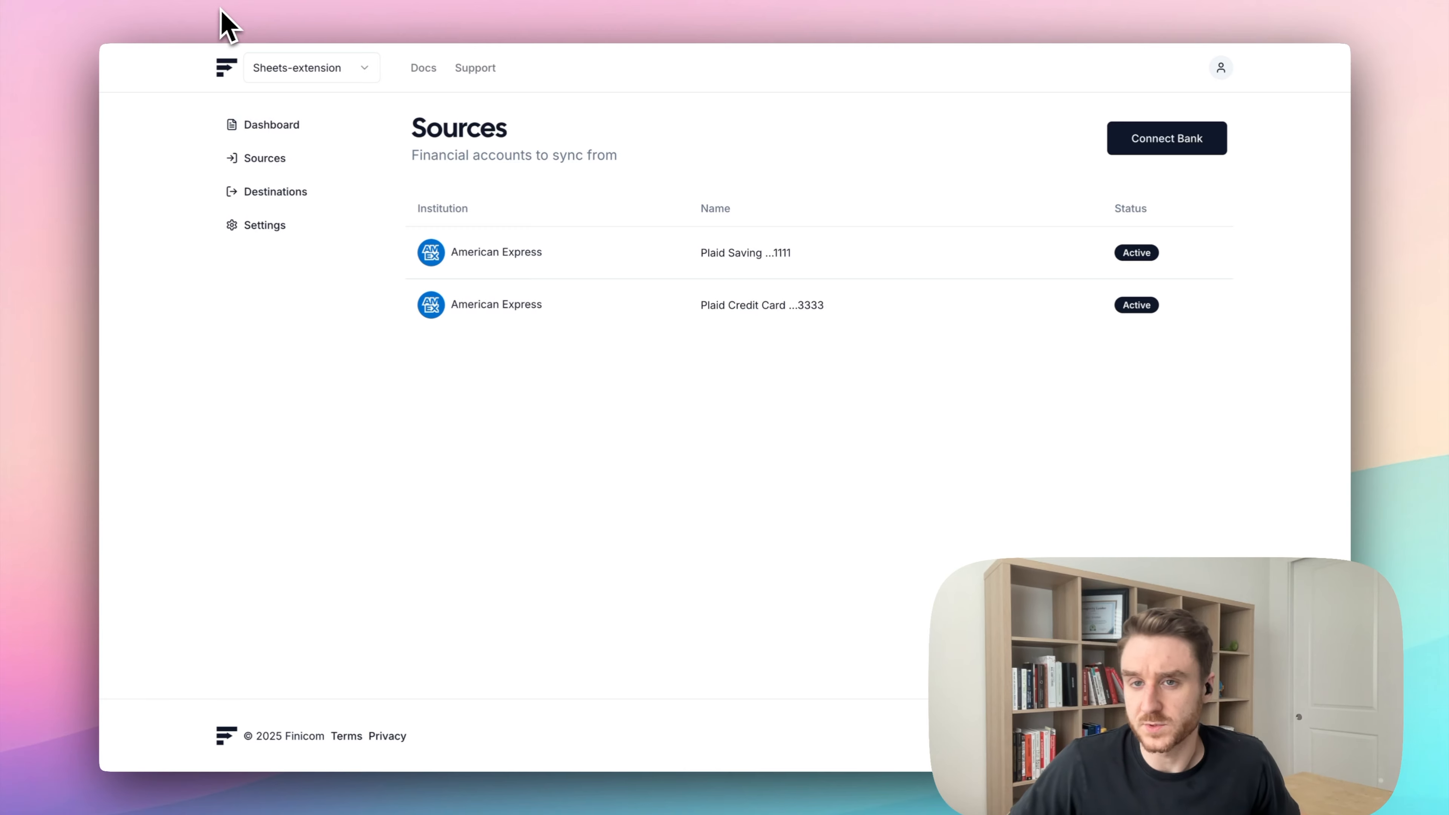
Install the Finicom add-on from its Google Workspace Marketplace listing.
{"action": "left_click", "coordinate": [231, 14]}
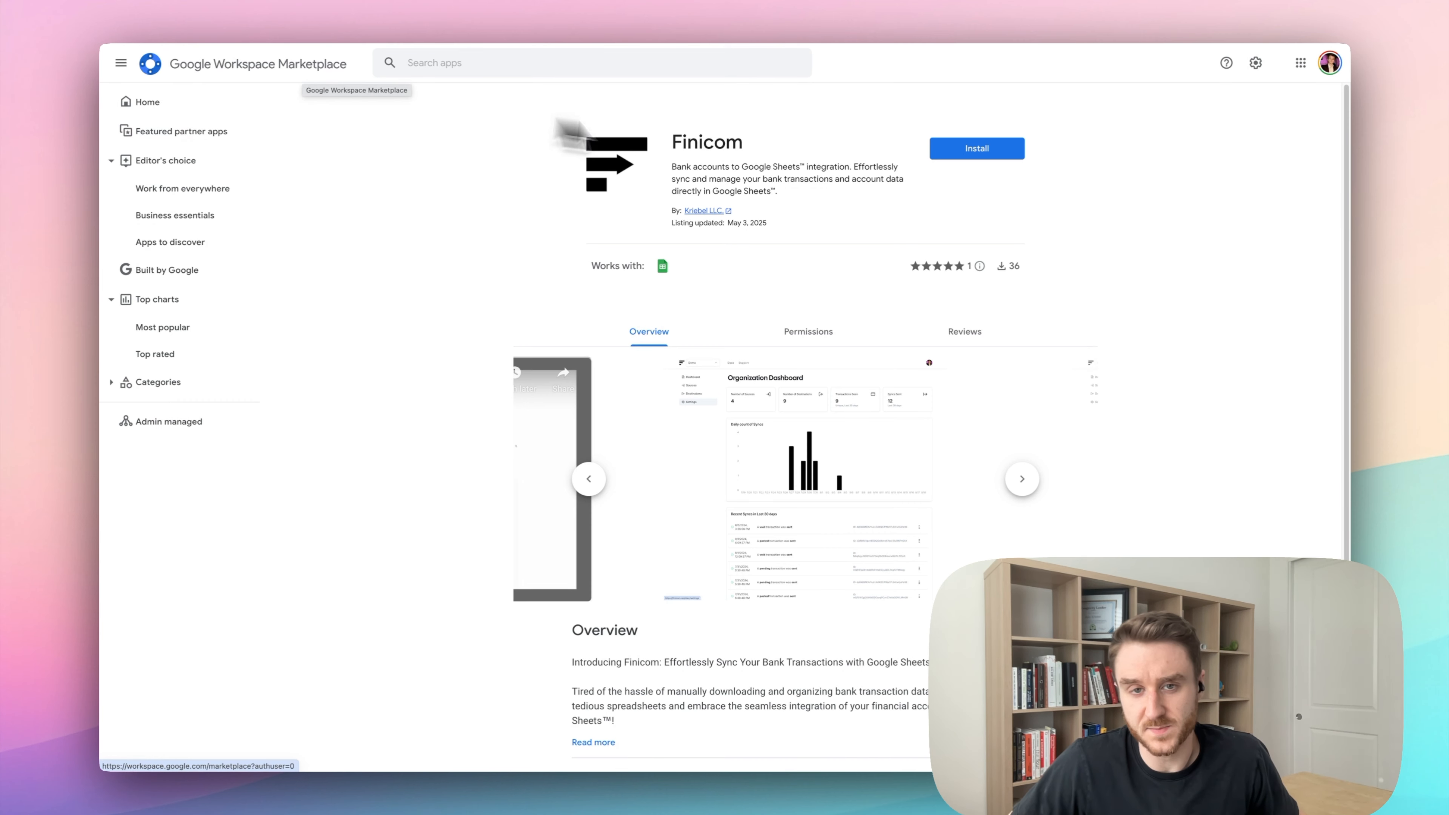
{"action": "left_click_drag", "start_coordinate": [651, 152], "coordinate": [779, 147]}
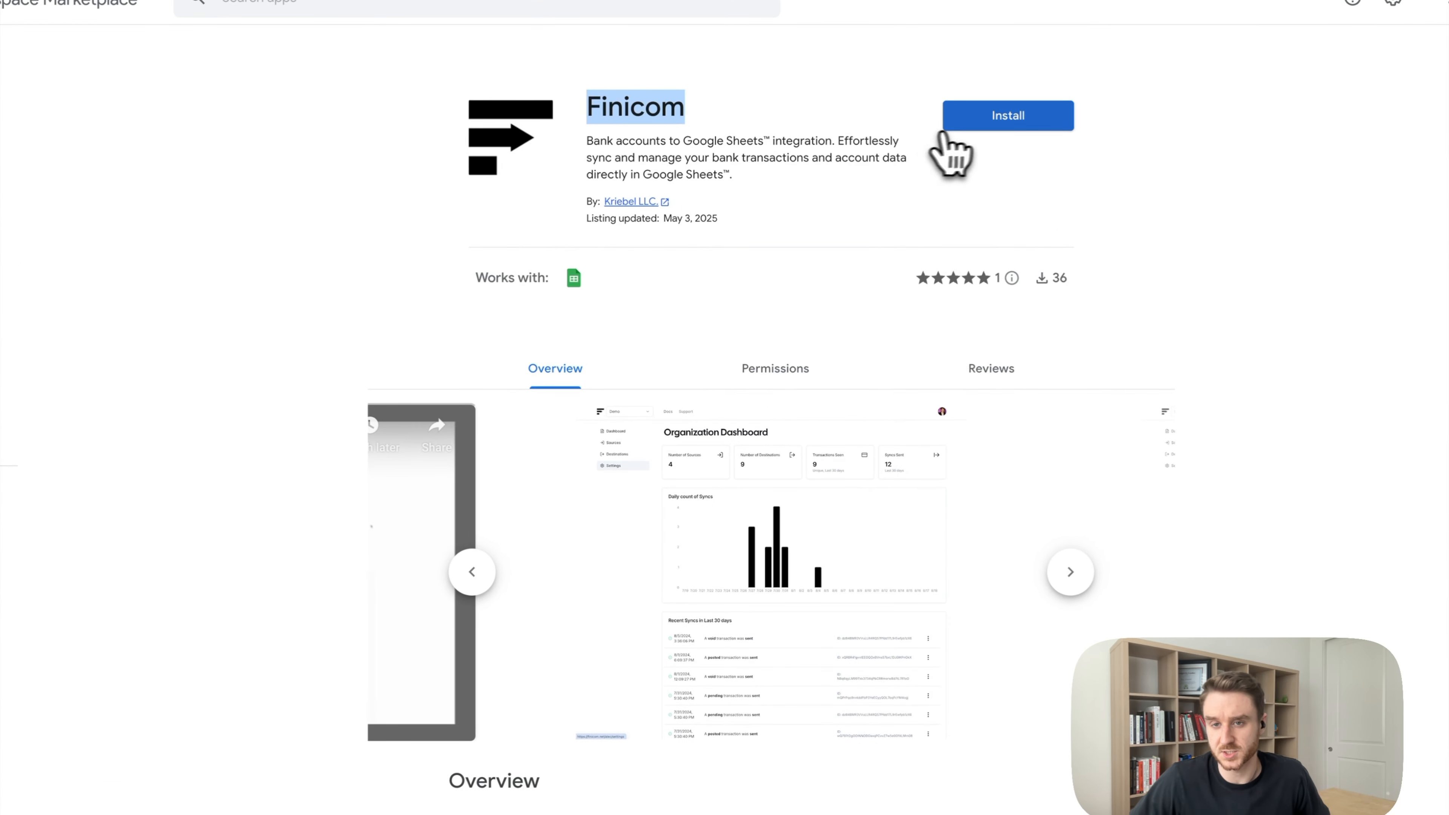
{"action": "left_click", "coordinate": [974, 127]}
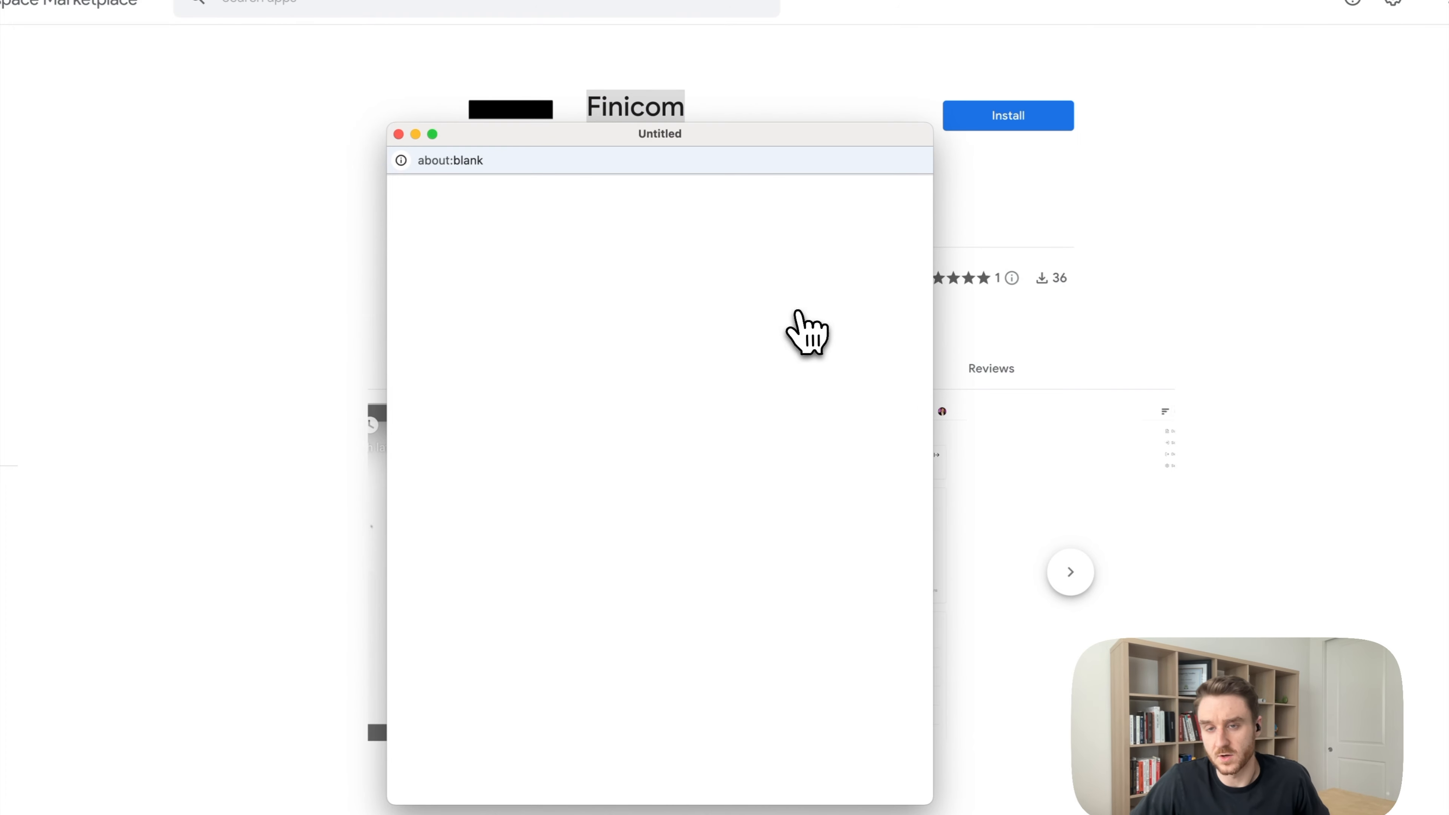
Choose the Google account, allow Finicom's requested permissions and close the install confirmation.
{"action": "left_click", "coordinate": [625, 483]}
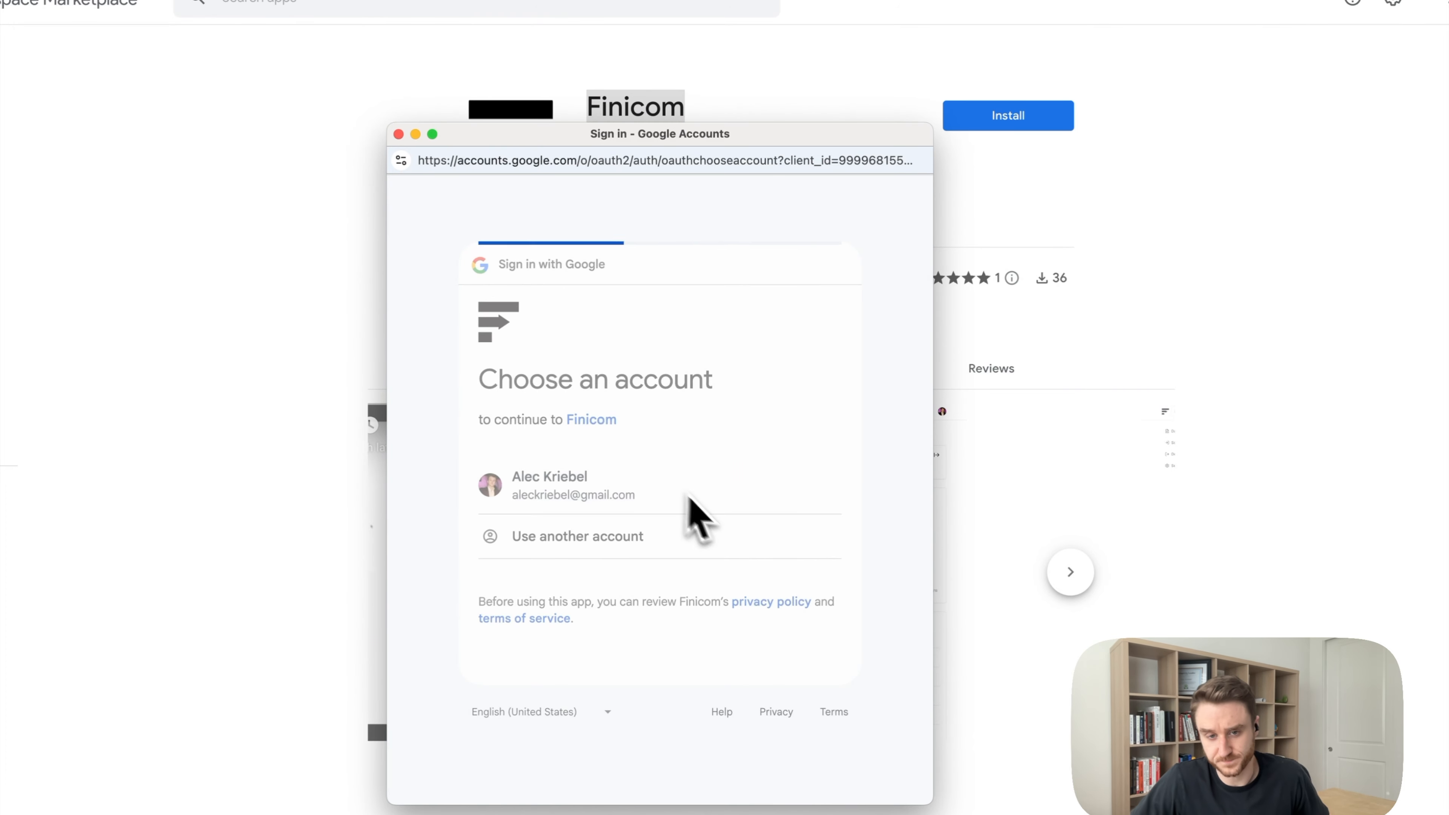
{"action": "left_click", "coordinate": [759, 658]}
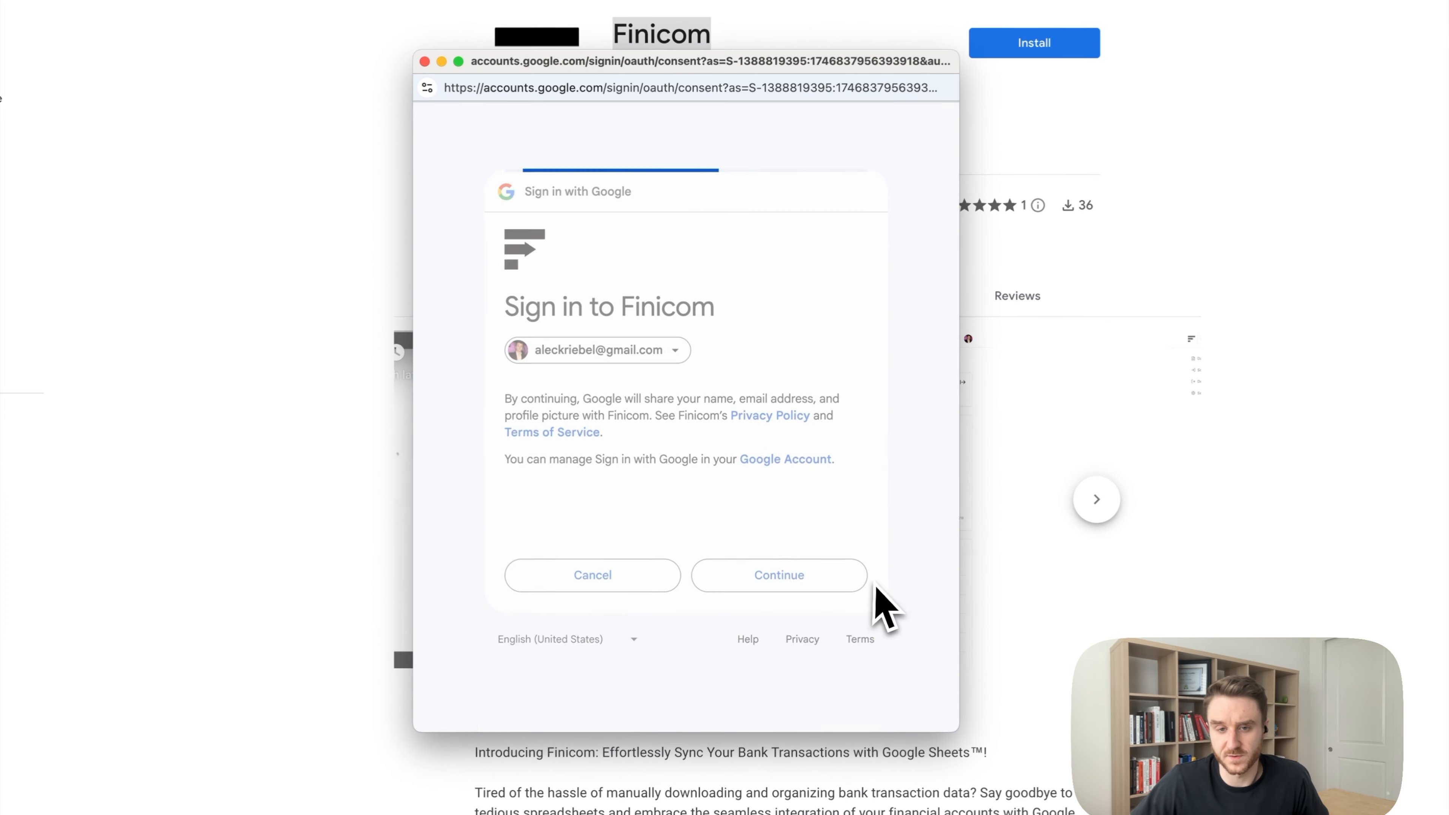
{"action": "scroll", "coordinate": [856, 616], "scroll_direction": "down", "scroll_amount": 5}
{"action": "left_click", "coordinate": [813, 606]}
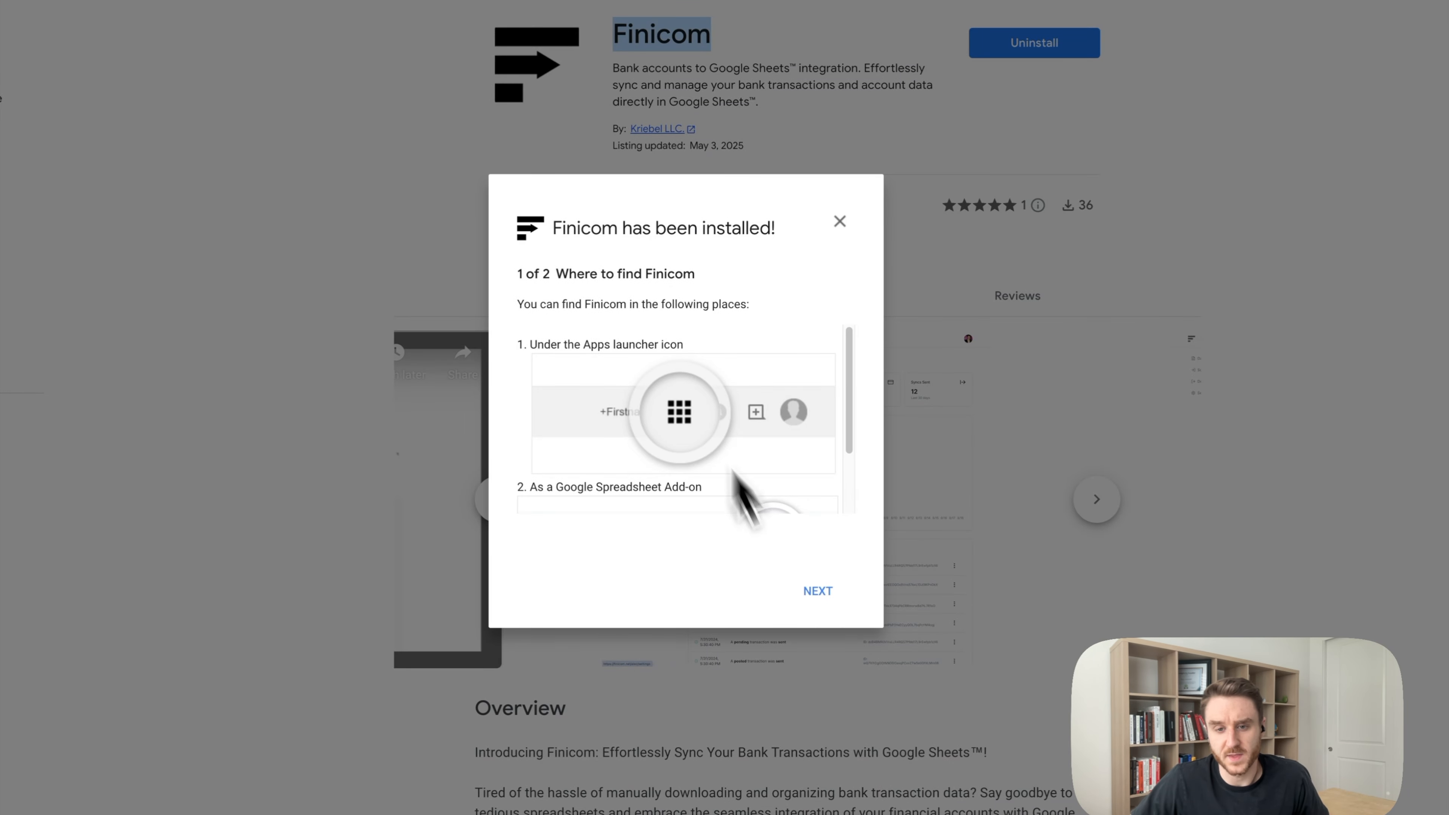
{"action": "left_click", "coordinate": [818, 592]}
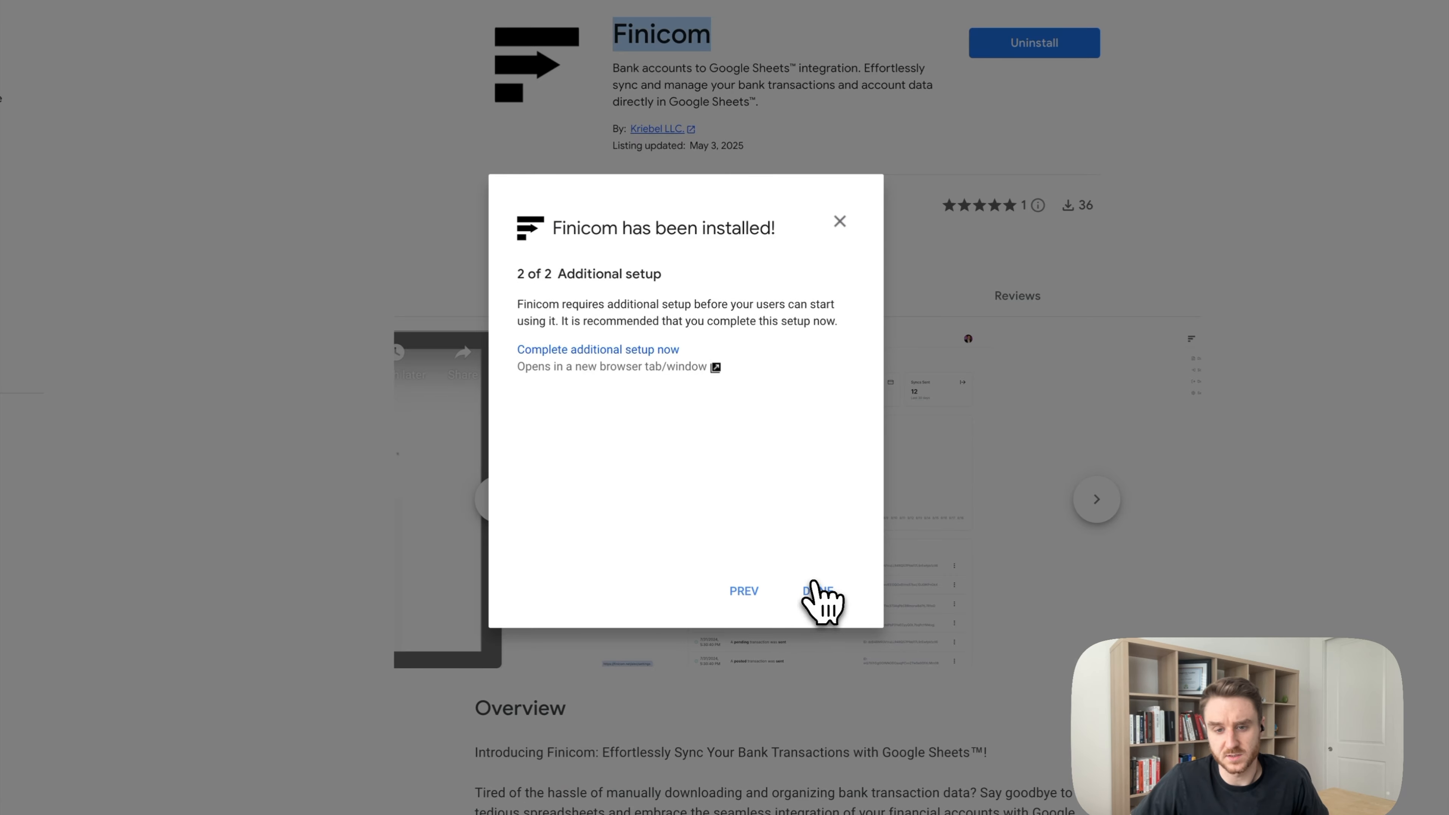
{"action": "left_click", "coordinate": [819, 595]}
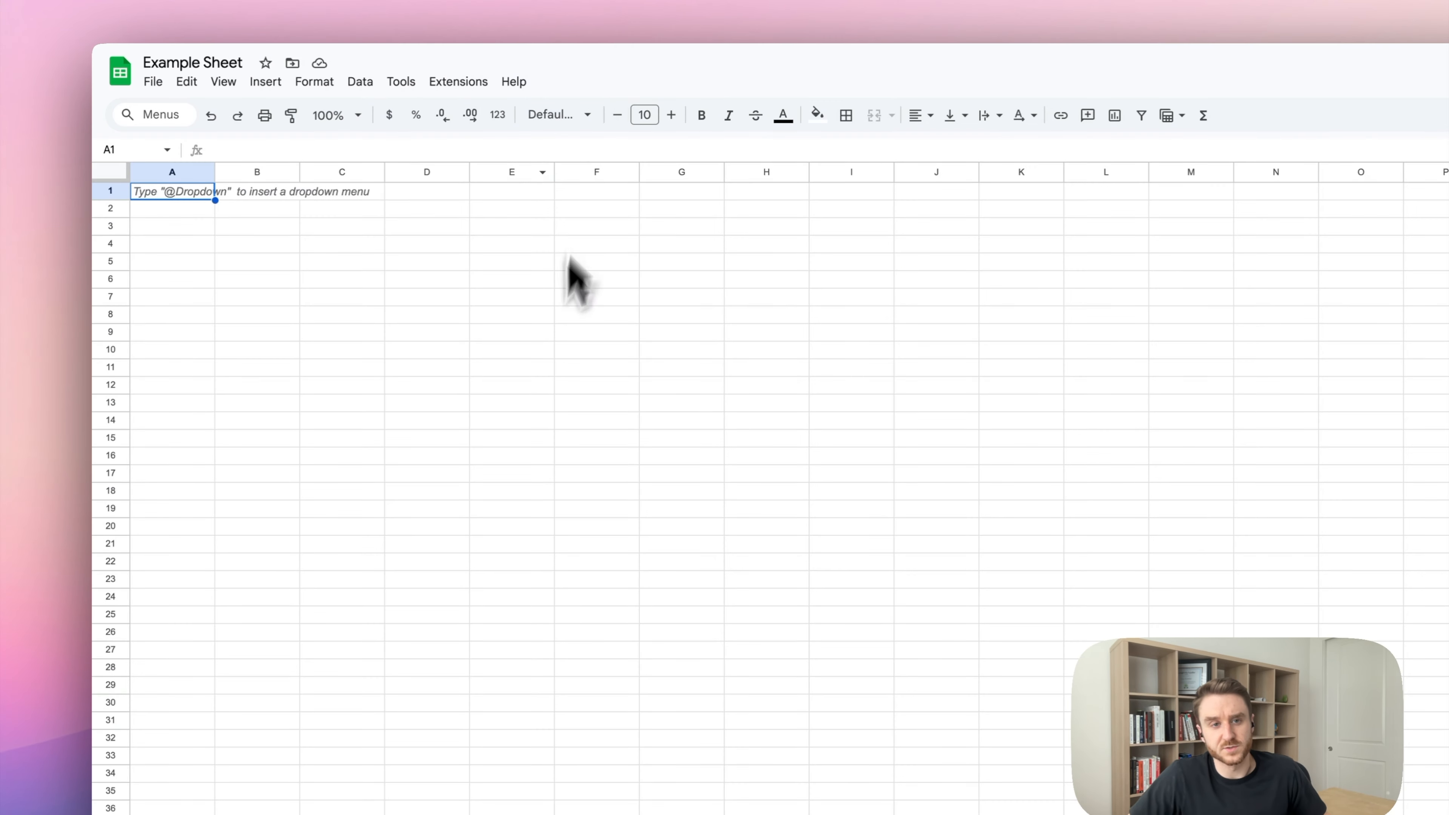
Launch Extensions > Finicom > Use this Add-On, note its API key request, and return to Finicom.
{"action": "left_click", "coordinate": [548, 336]}
{"action": "left_click", "coordinate": [459, 82]}
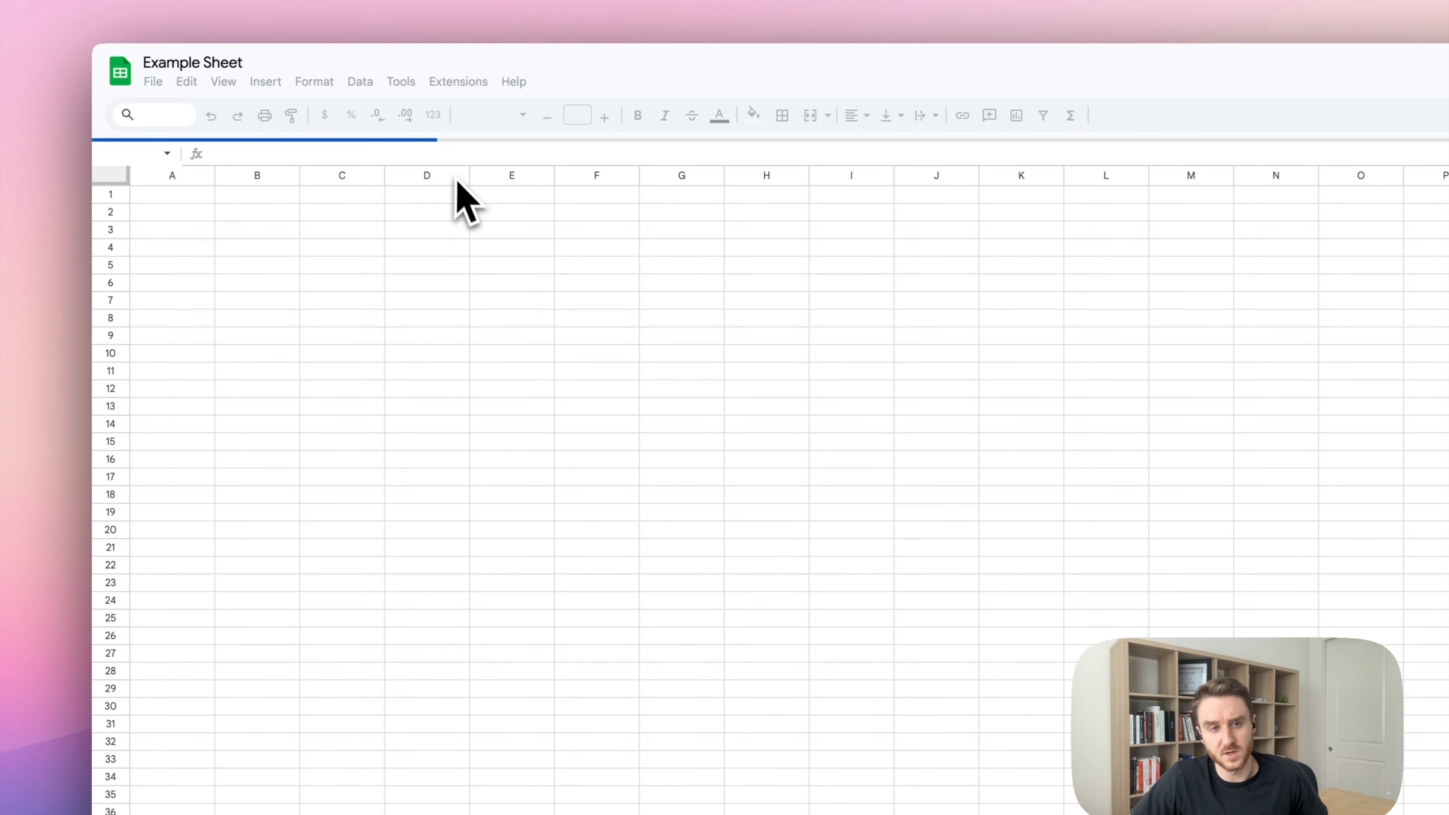
{"action": "left_click", "coordinate": [464, 84]}
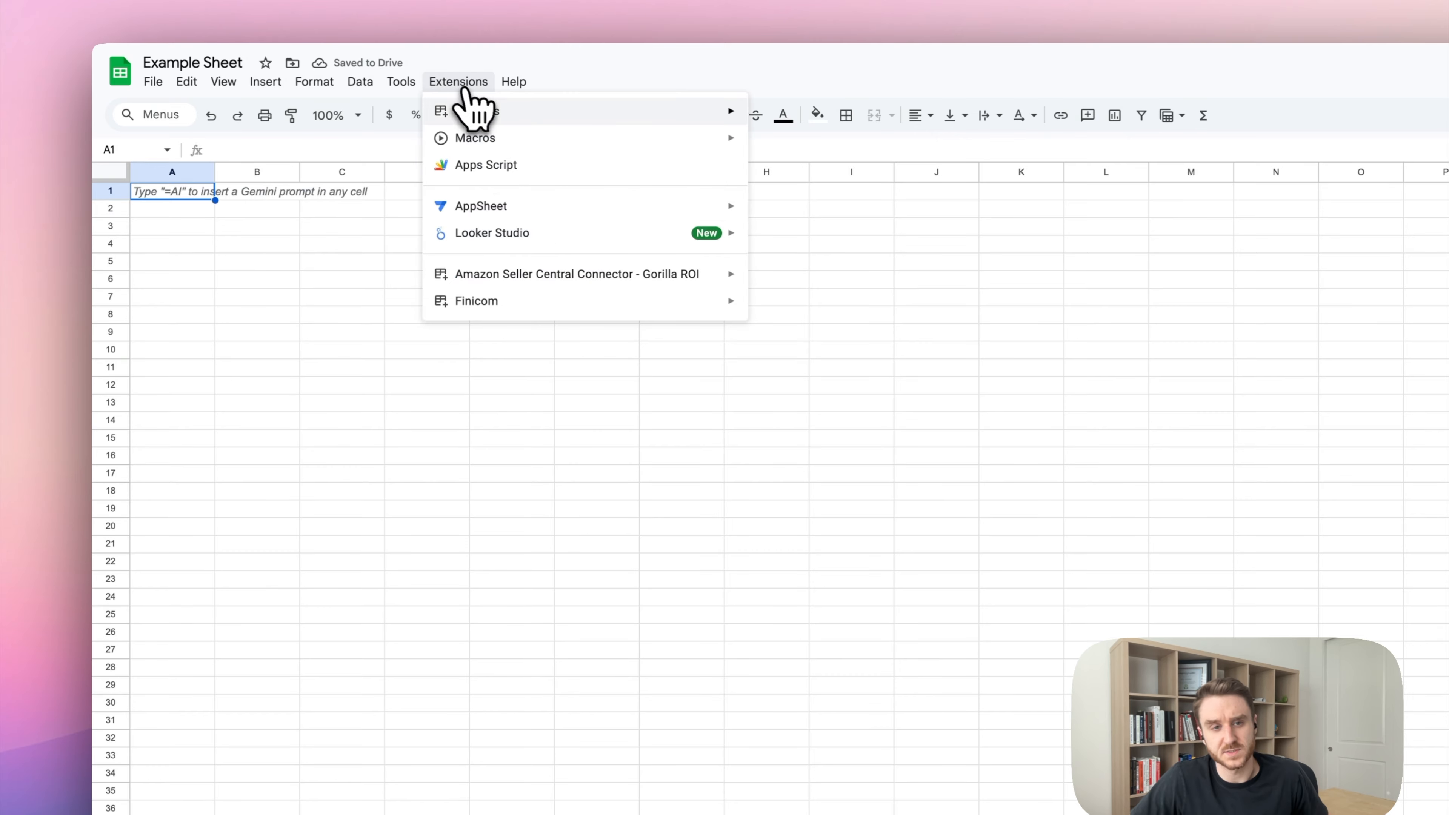
{"action": "mouse_move", "coordinate": [490, 305]}
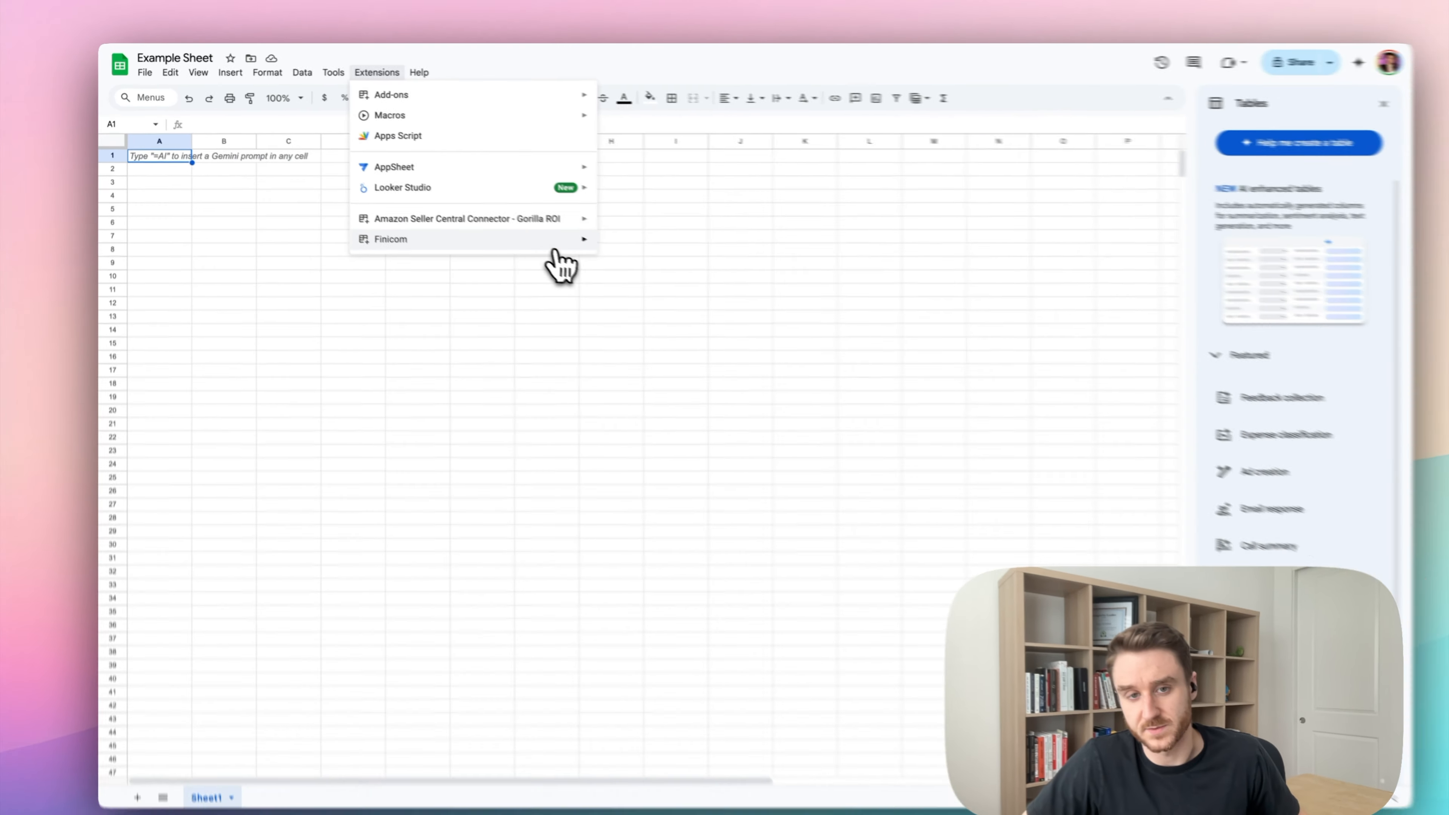
{"action": "mouse_move", "coordinate": [539, 232]}
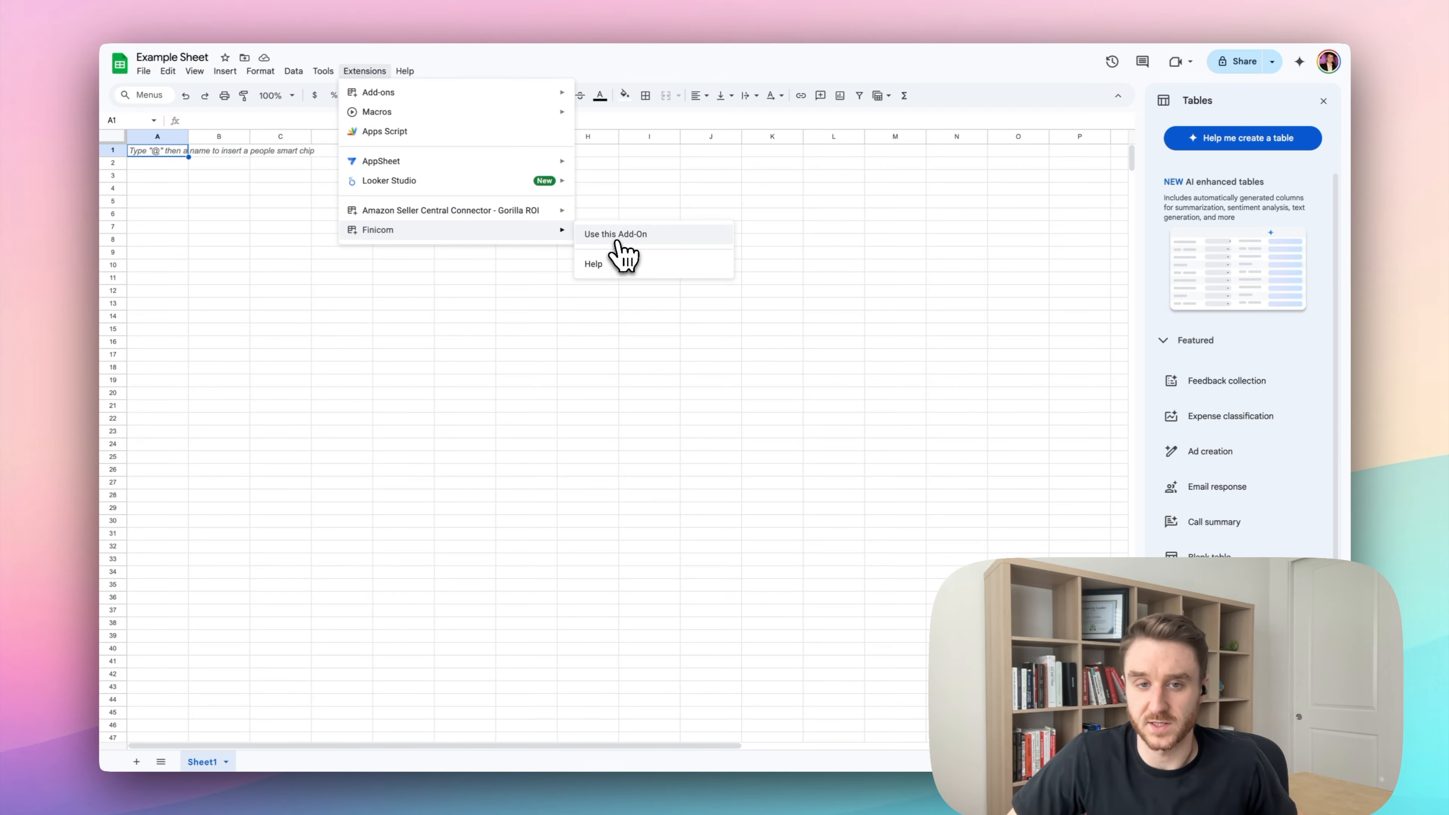
{"action": "left_click", "coordinate": [619, 244]}
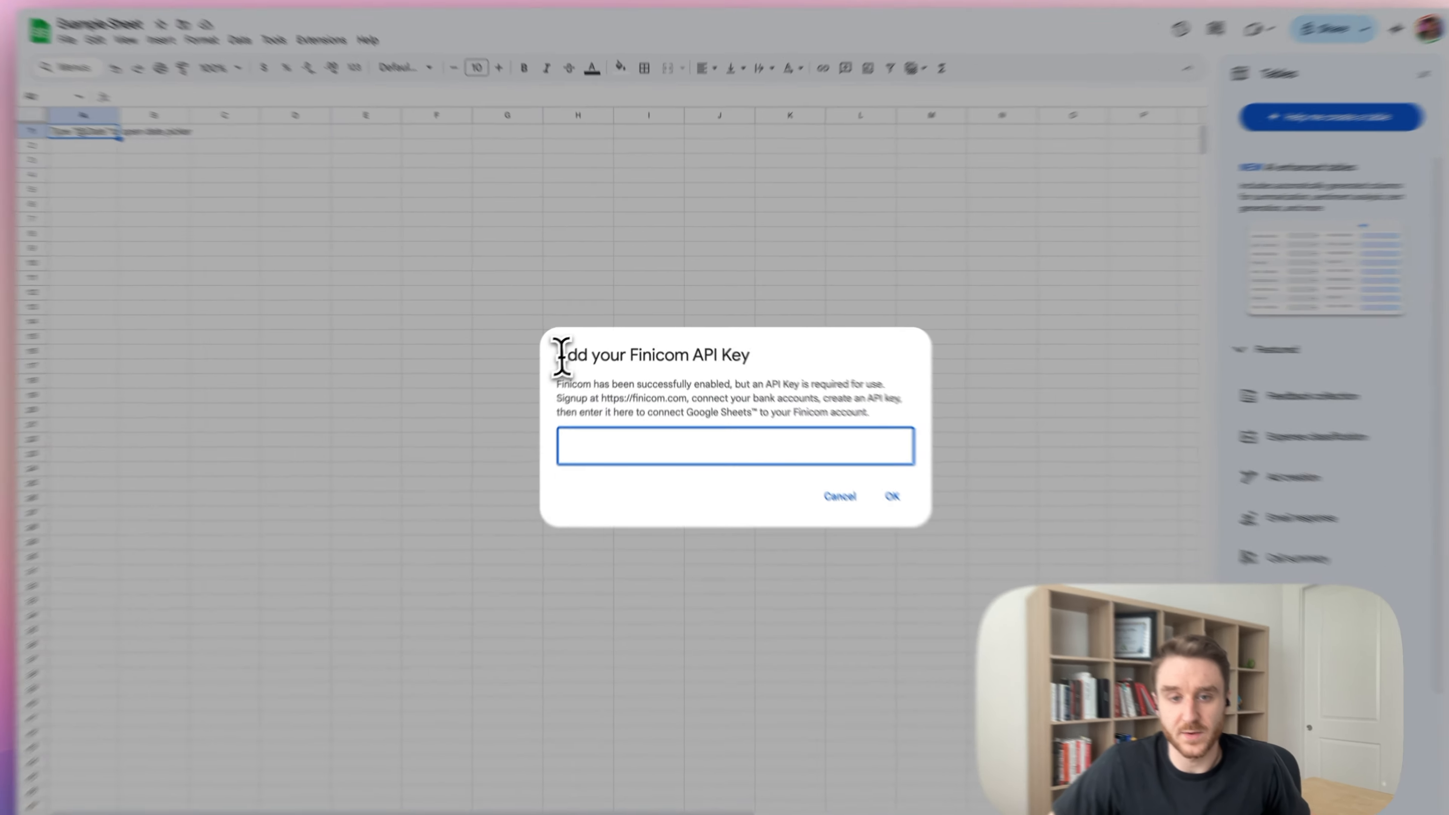
{"action": "left_click_drag", "start_coordinate": [569, 345], "coordinate": [809, 354]}
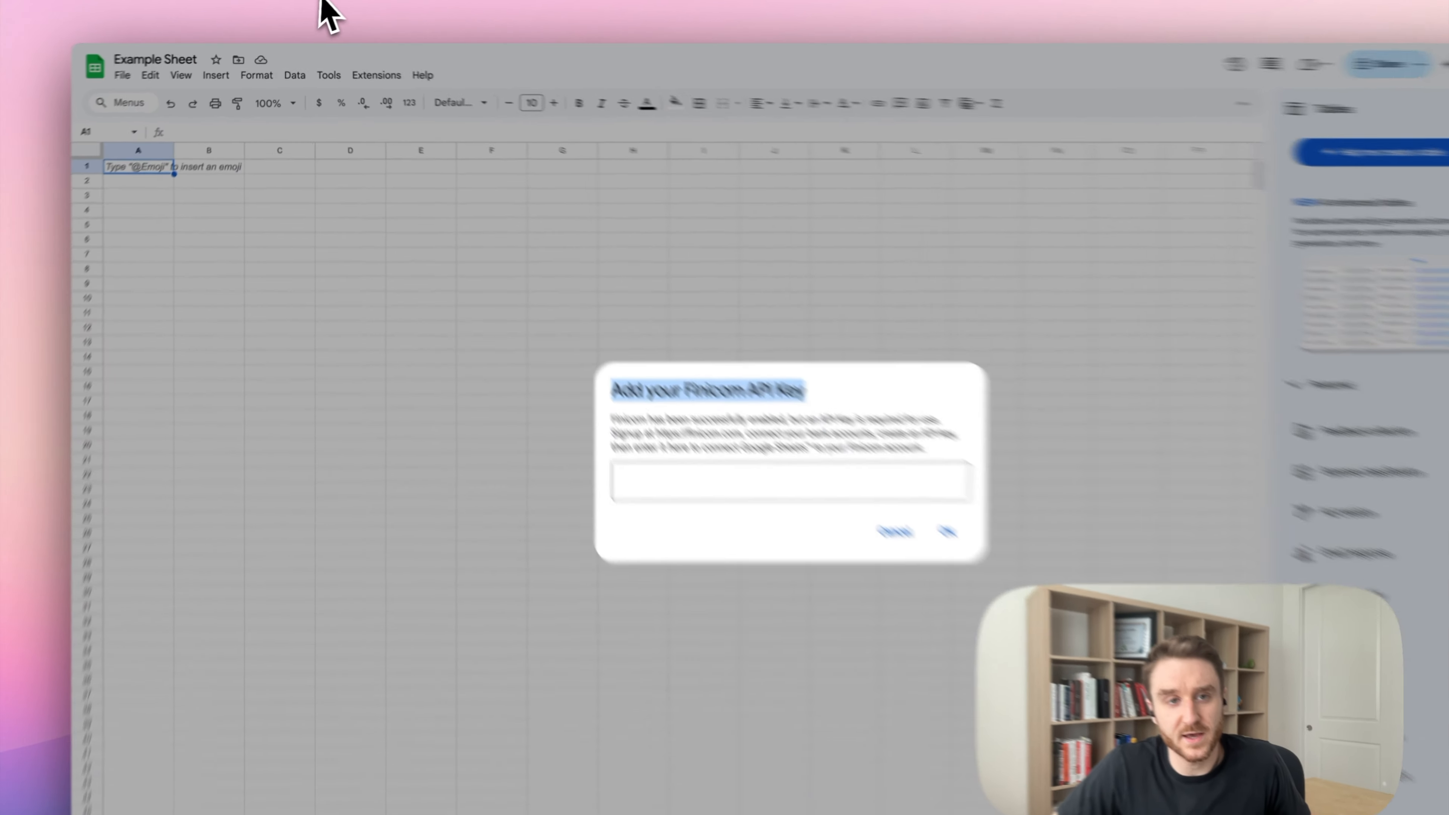
{"action": "left_click", "coordinate": [319, 6]}
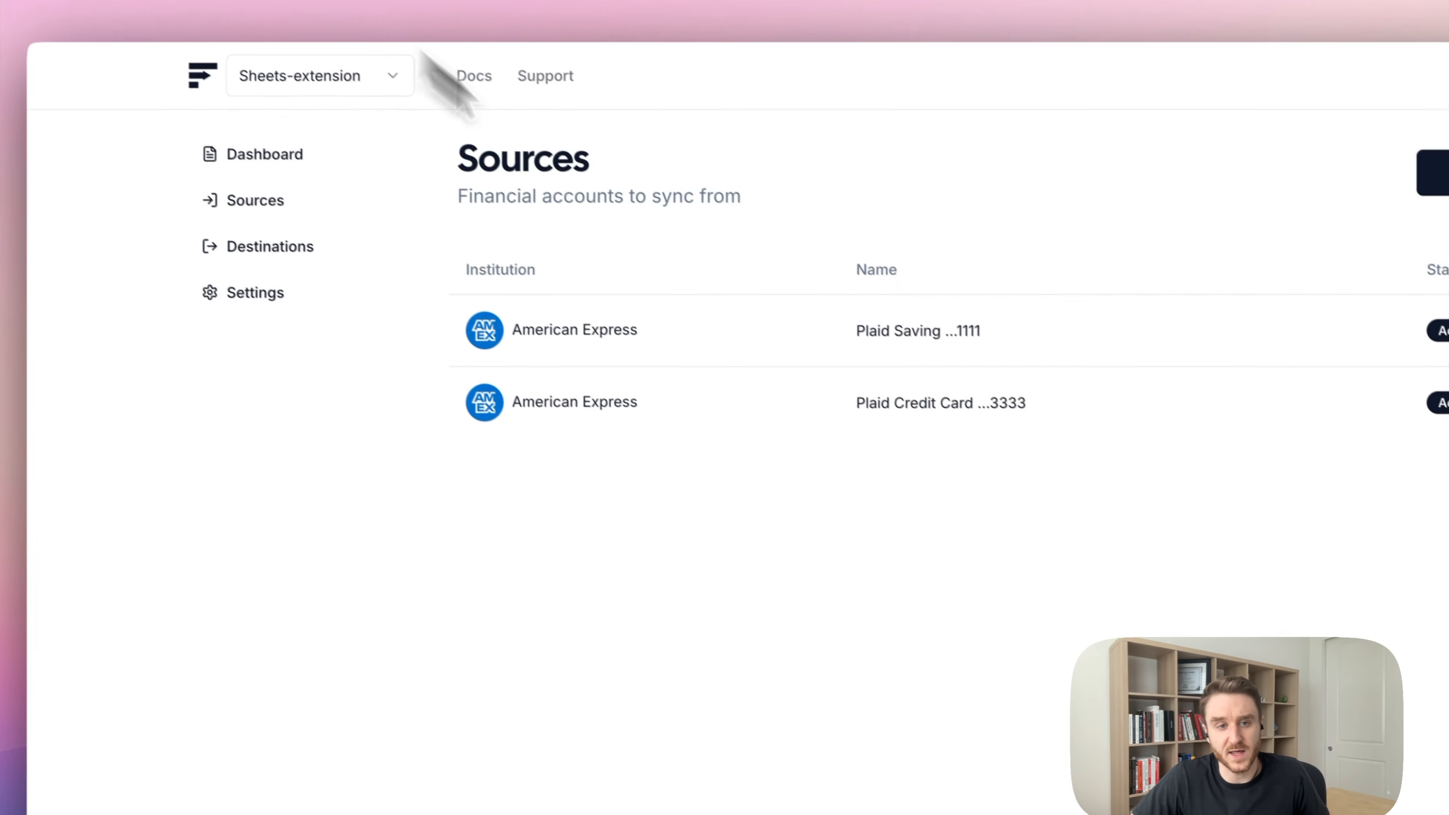
Go to the API Keys section of the Finicom organization settings.
{"action": "left_click", "coordinate": [209, 252]}
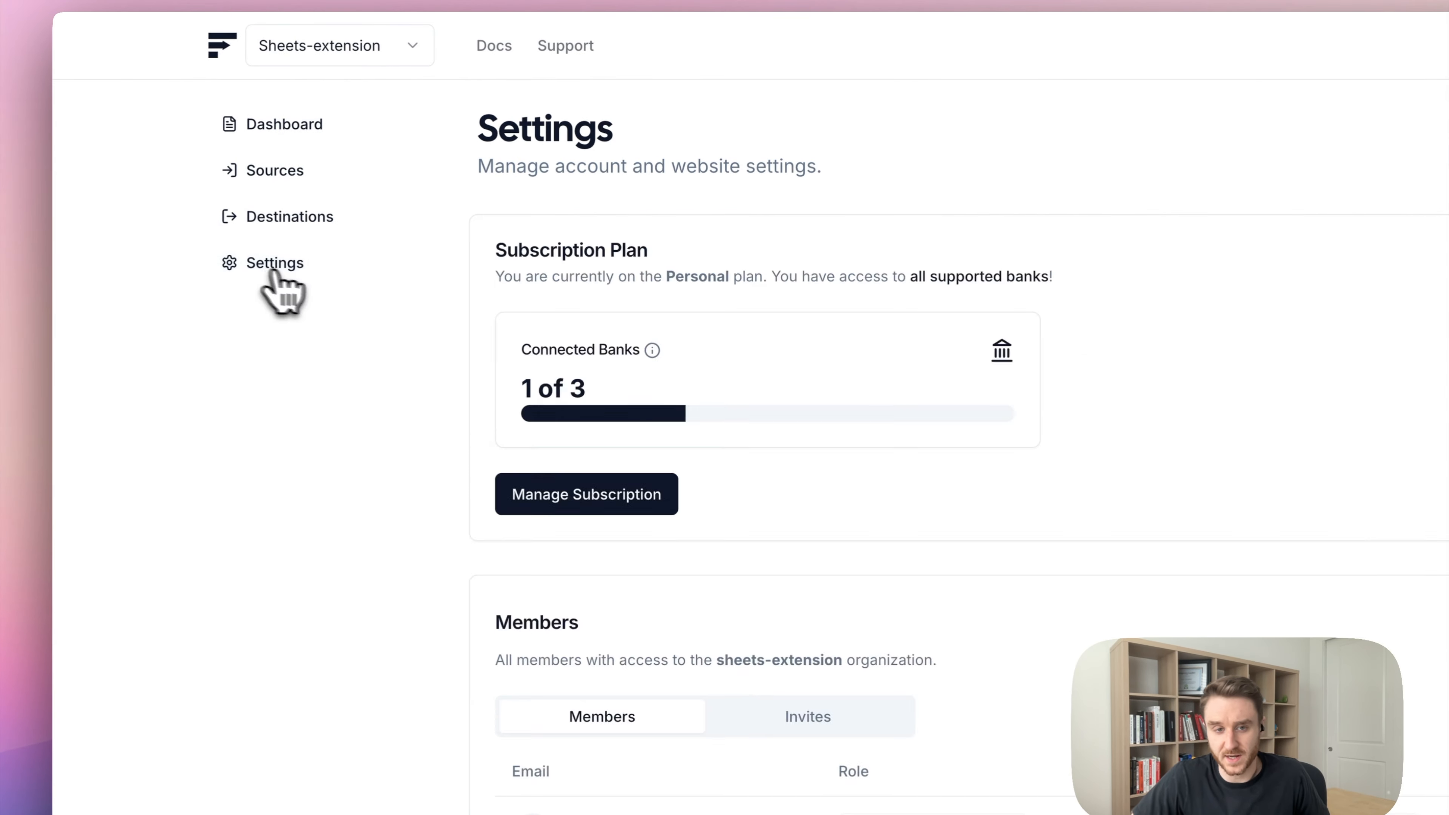
{"action": "scroll", "coordinate": [945, 456], "scroll_direction": "down", "scroll_amount": 10}
{"action": "scroll", "coordinate": [944, 457], "scroll_direction": "down", "scroll_amount": 5}
{"action": "left_click_drag", "start_coordinate": [382, 337], "coordinate": [560, 339]}
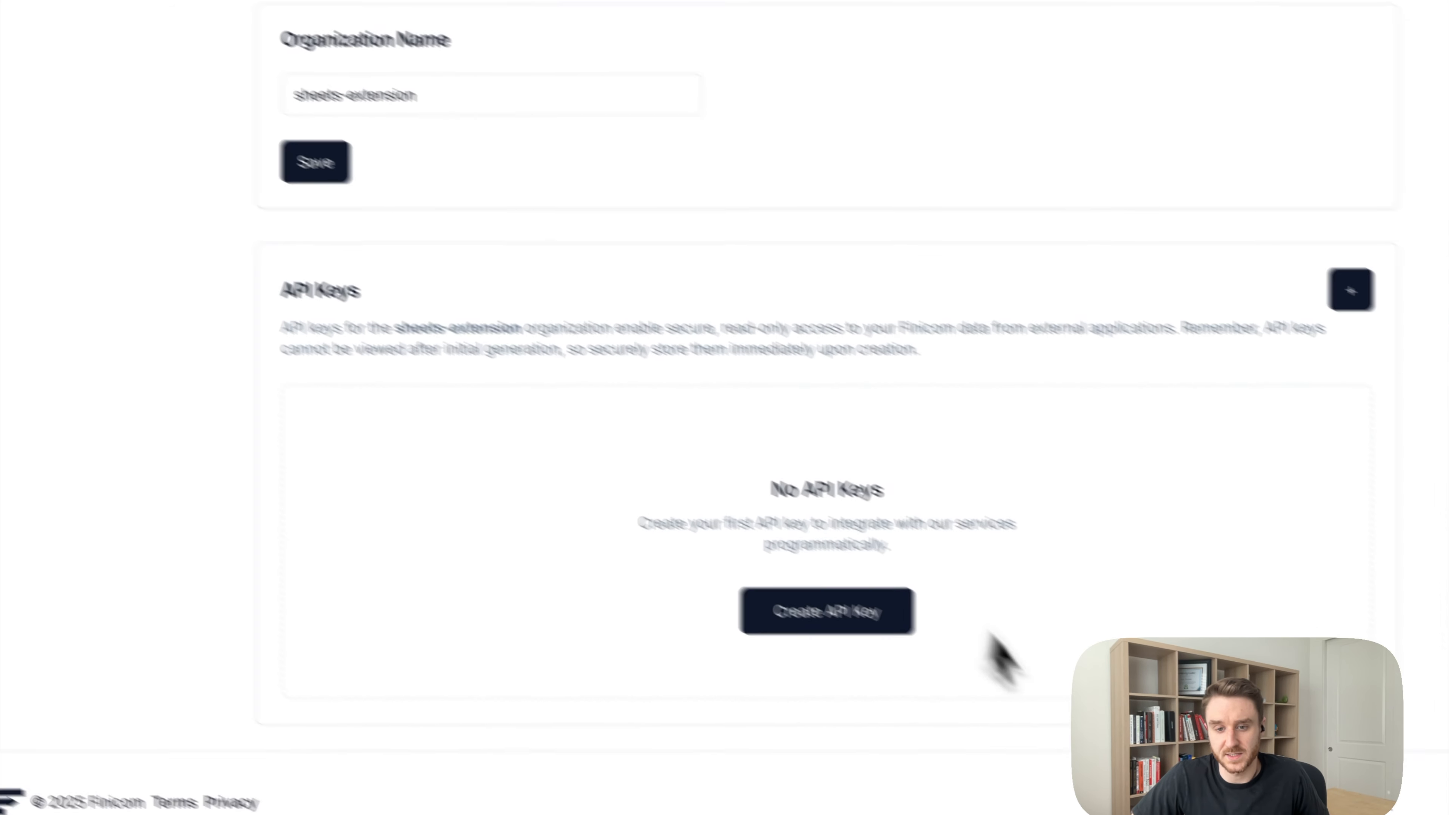
Create an API key named Test and copy it into the sheet's API key field.
{"action": "left_click", "coordinate": [845, 612]}
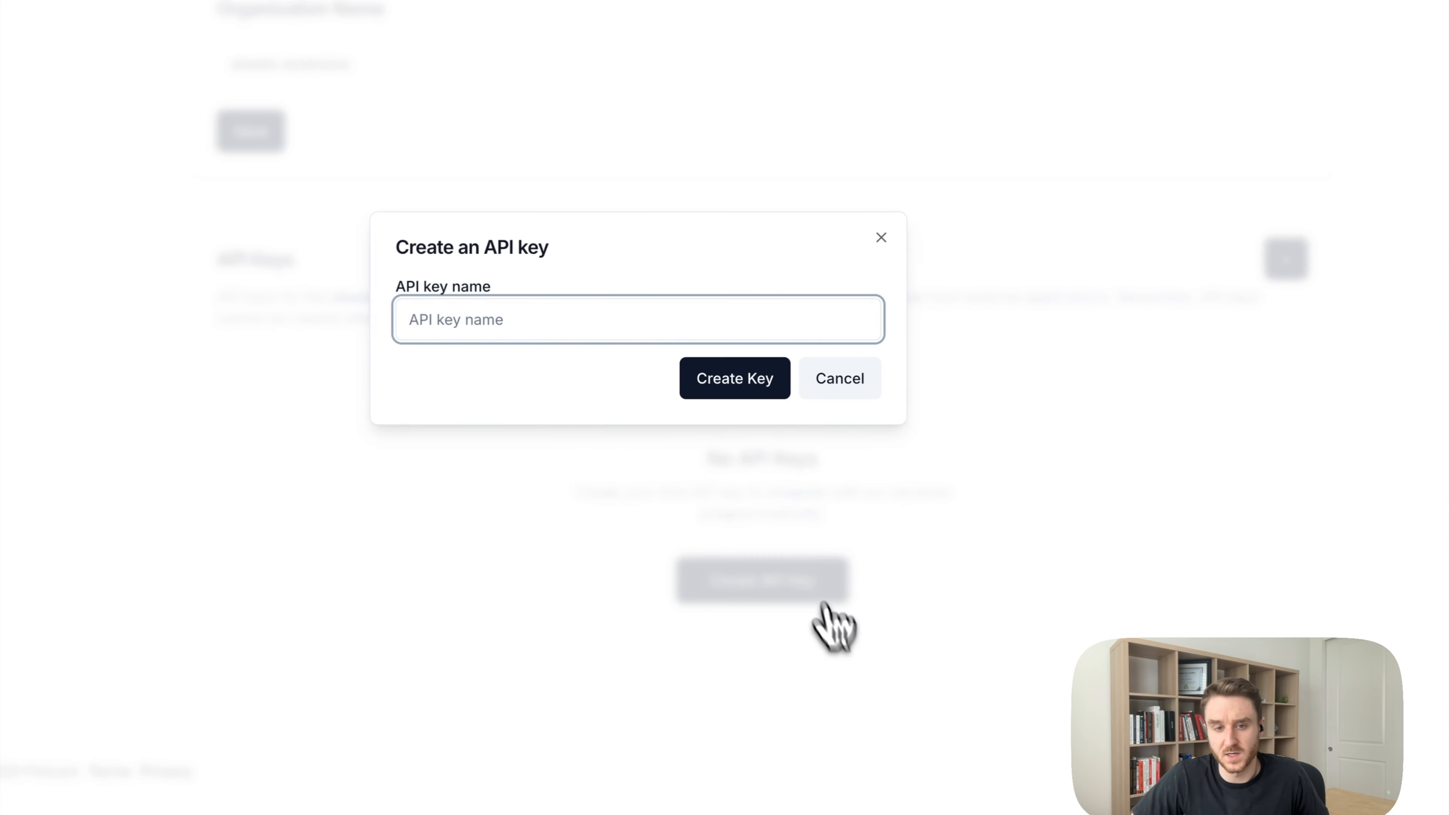
{"action": "type", "text": "Test"}
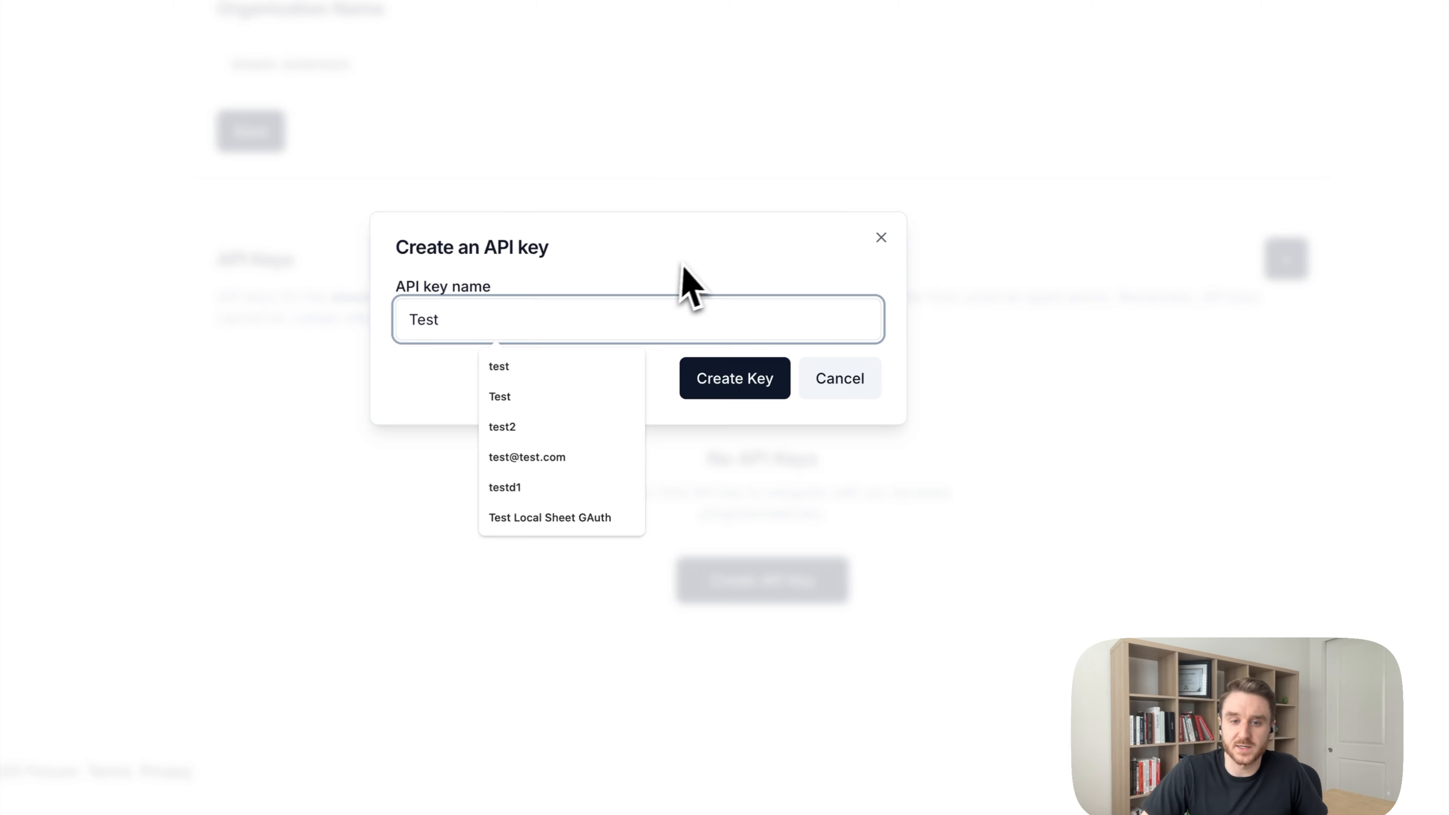
{"action": "left_click", "coordinate": [735, 378]}
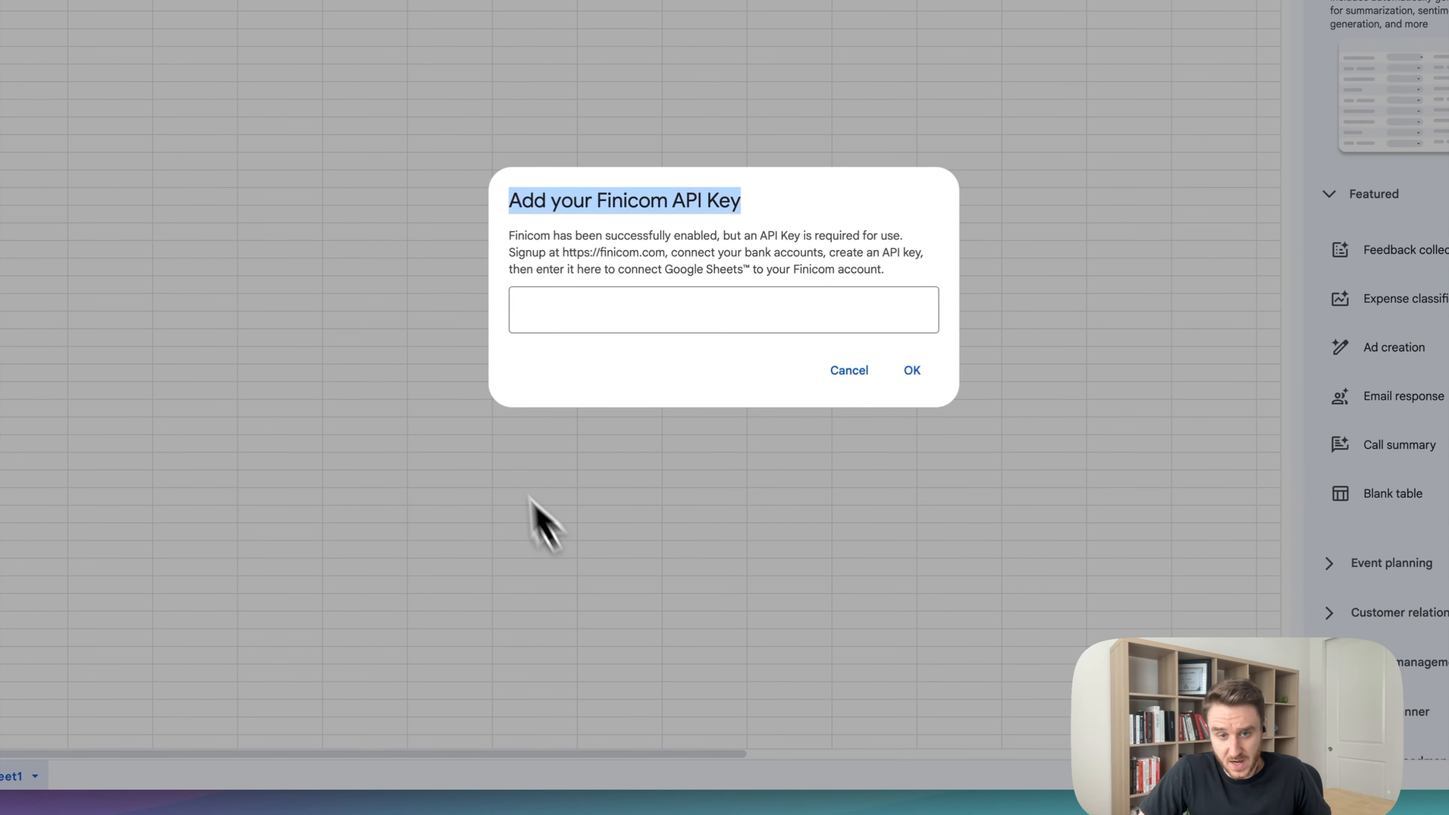
{"action": "left_click", "coordinate": [572, 317]}
Paste the new key into the Add your Finicom API Key dialog and confirm with OK.
{"action": "key", "text": "super+v"}
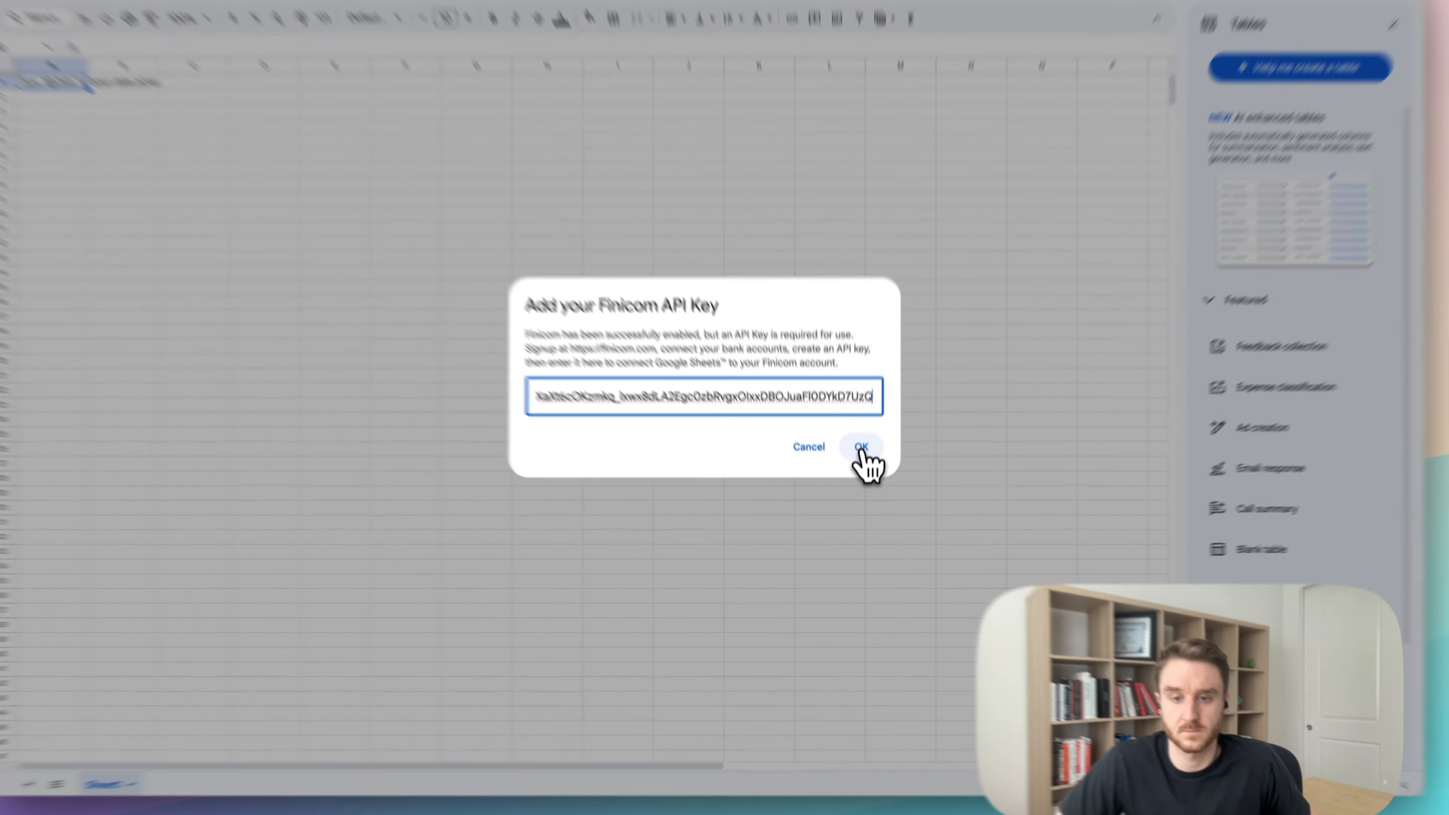
{"action": "left_click", "coordinate": [860, 468]}
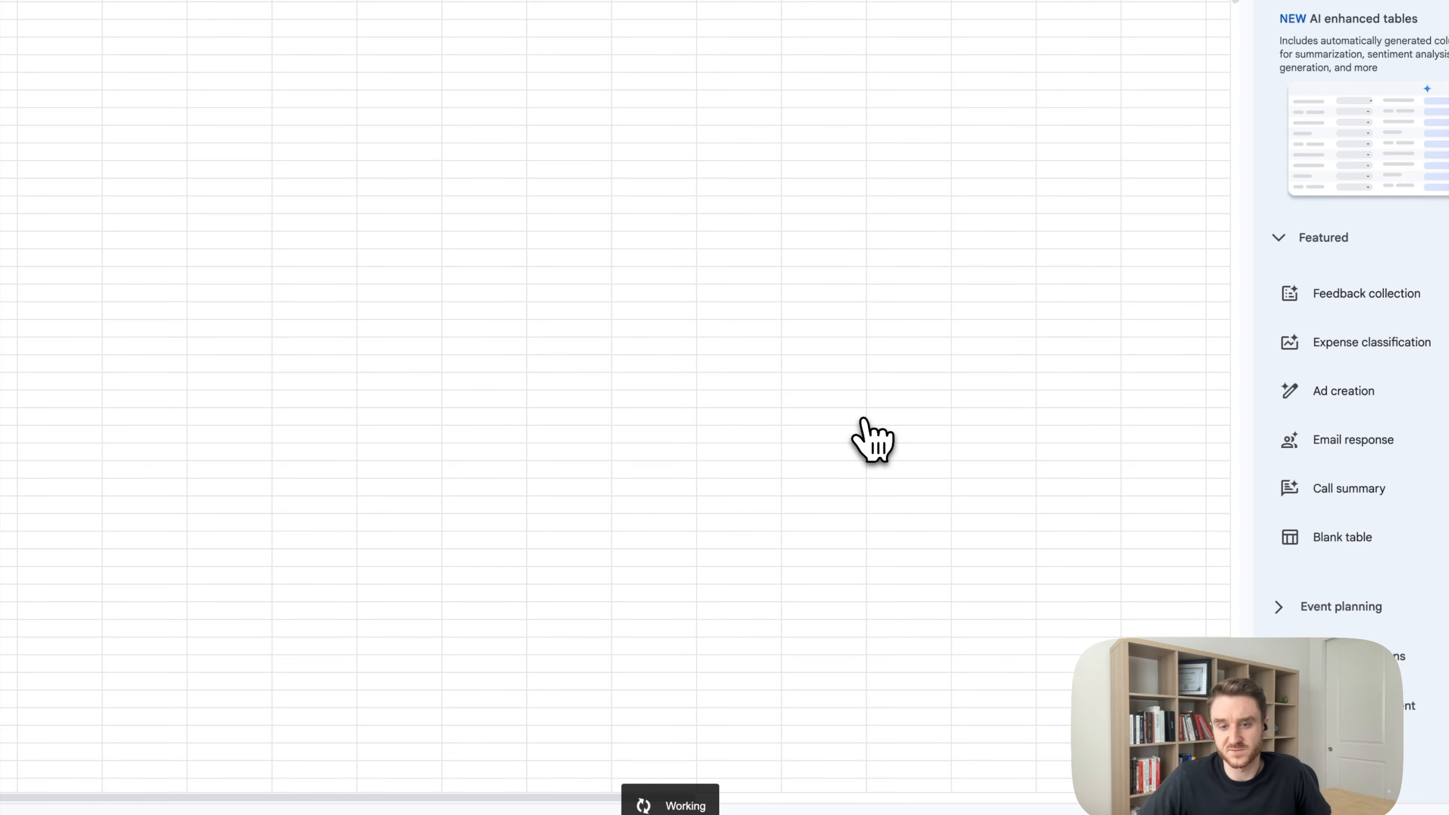
{"action": "left_click_drag", "start_coordinate": [1339, 732], "coordinate": [1398, 768]}
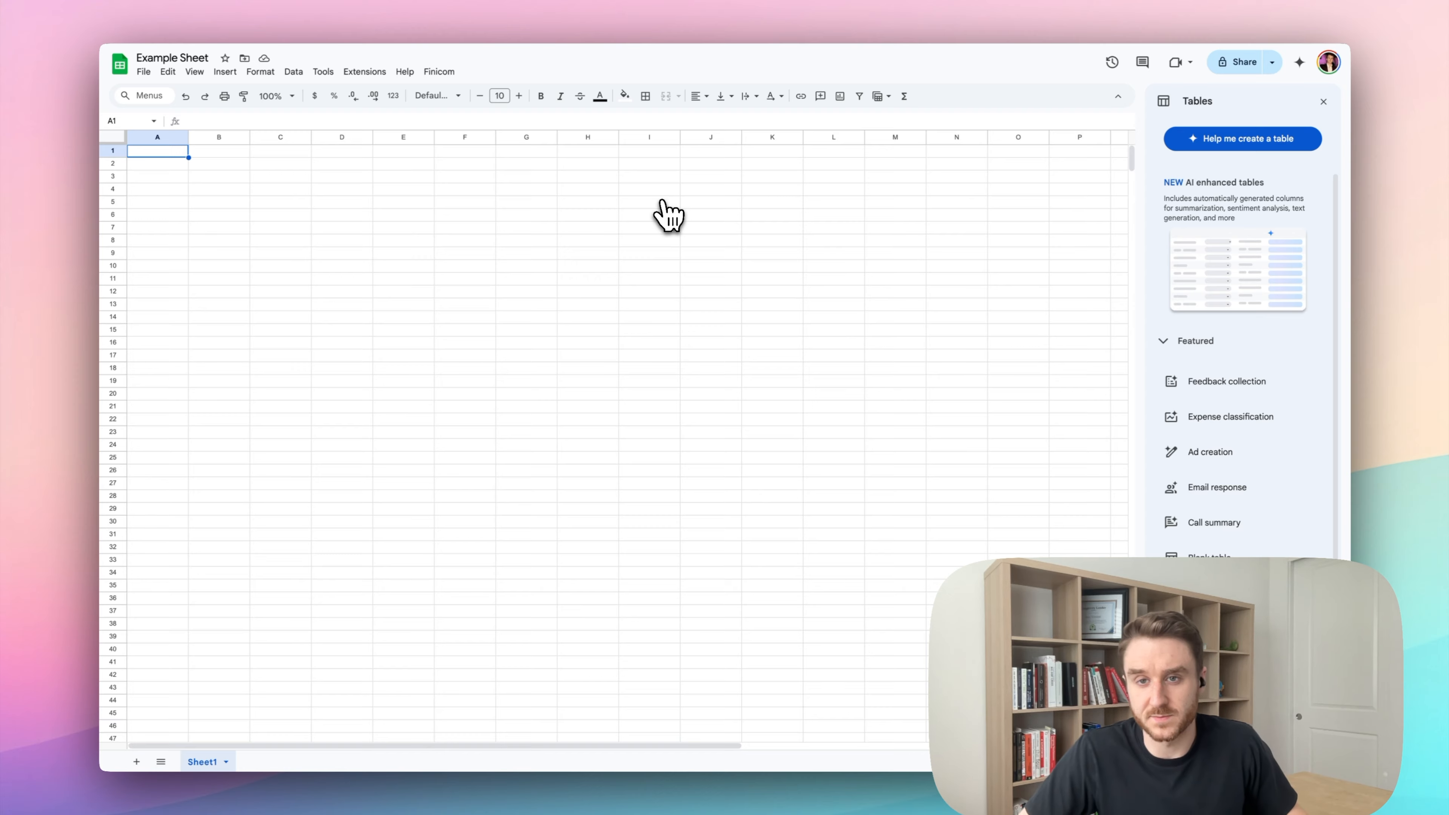
Enter =FINICOM_GET_ACCOUNTS() in A1, using autocomplete, to list both linked accounts.
{"action": "type", "text": "=FIN"}
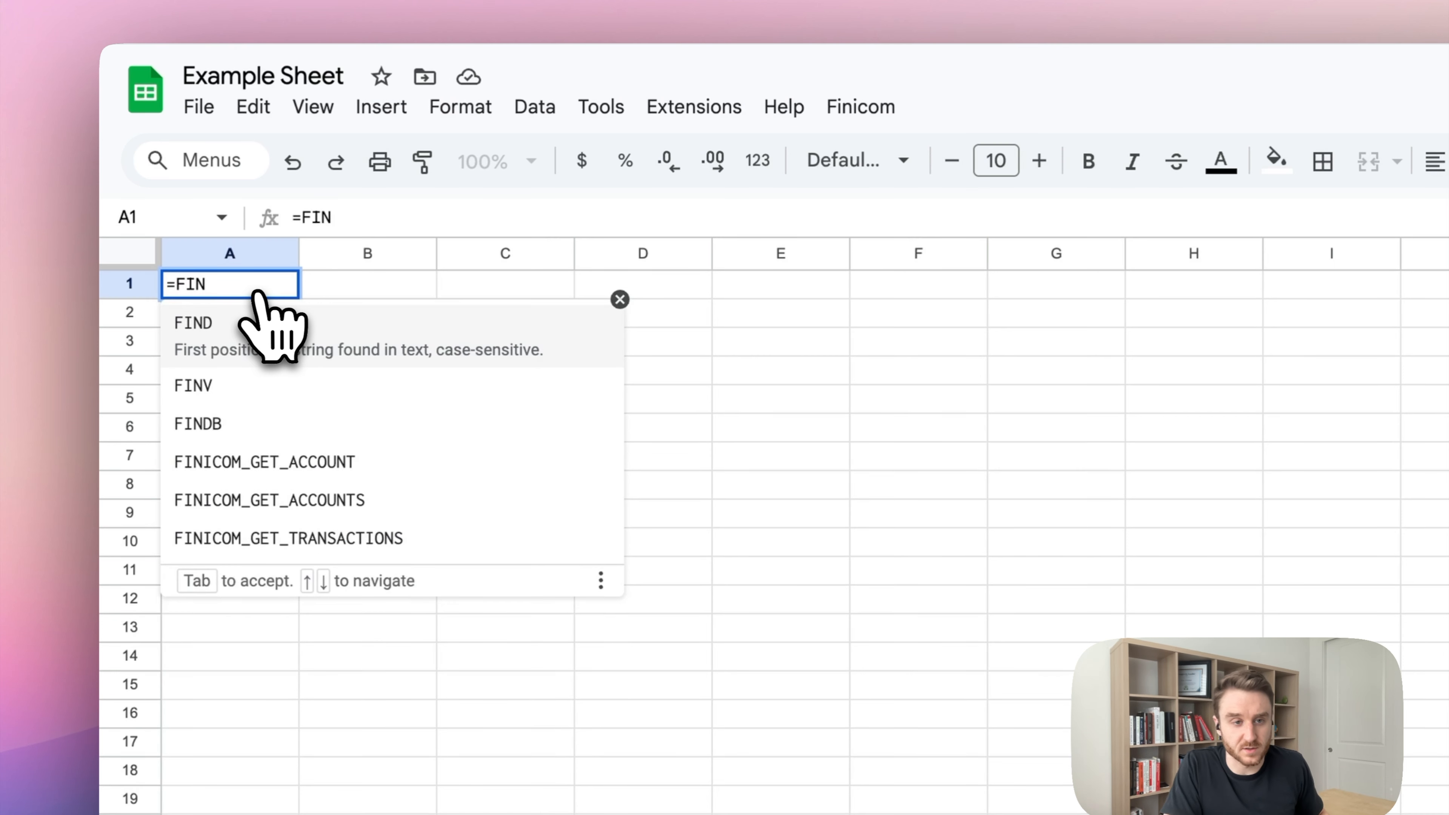
{"action": "key", "text": "Down"}
{"action": "key", "text": "Down"}
{"action": "key", "text": "Down"}
{"action": "key", "text": "Down"}
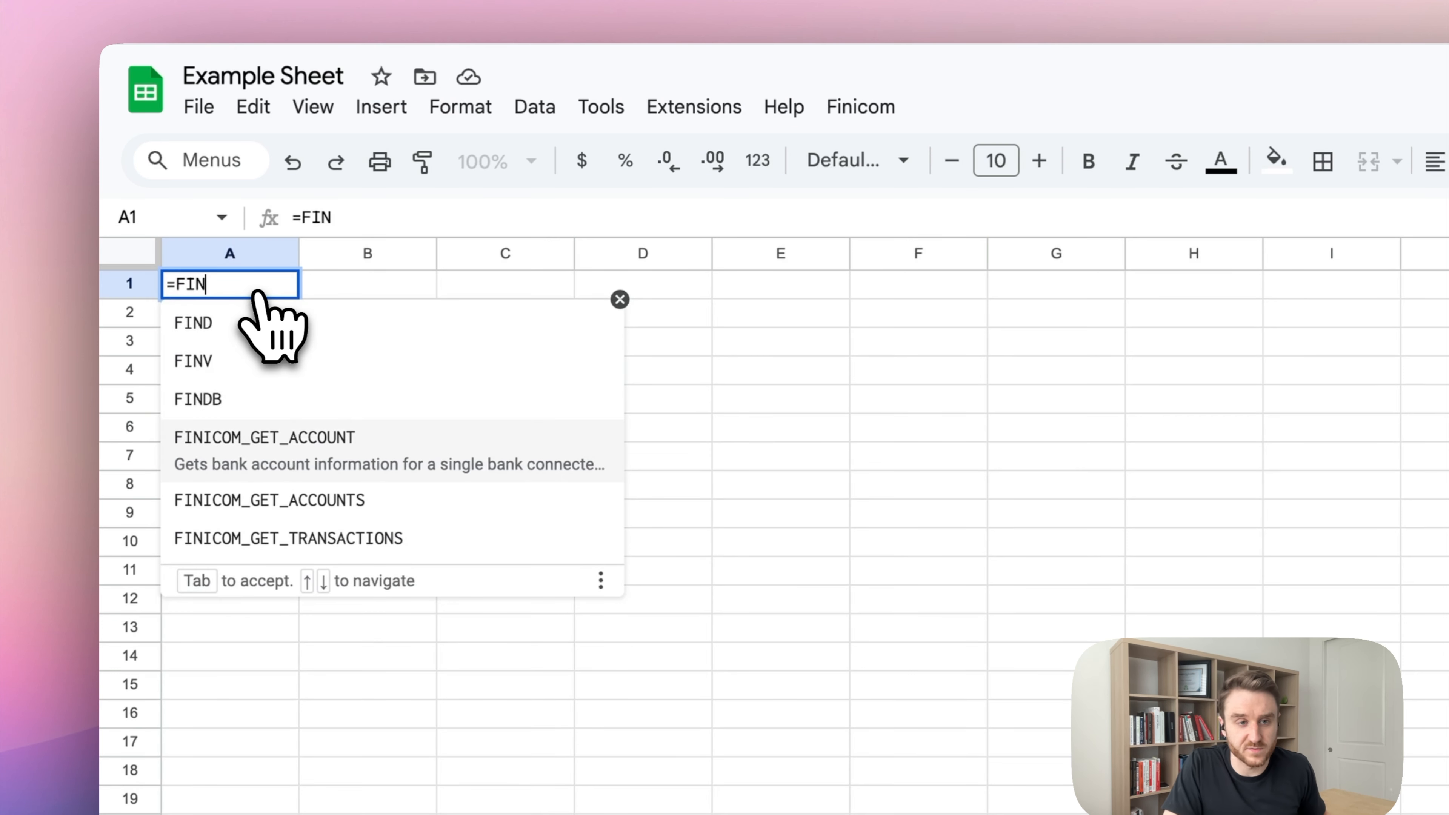
{"action": "key", "text": "Tab"}
{"action": "type", "text": ")"}
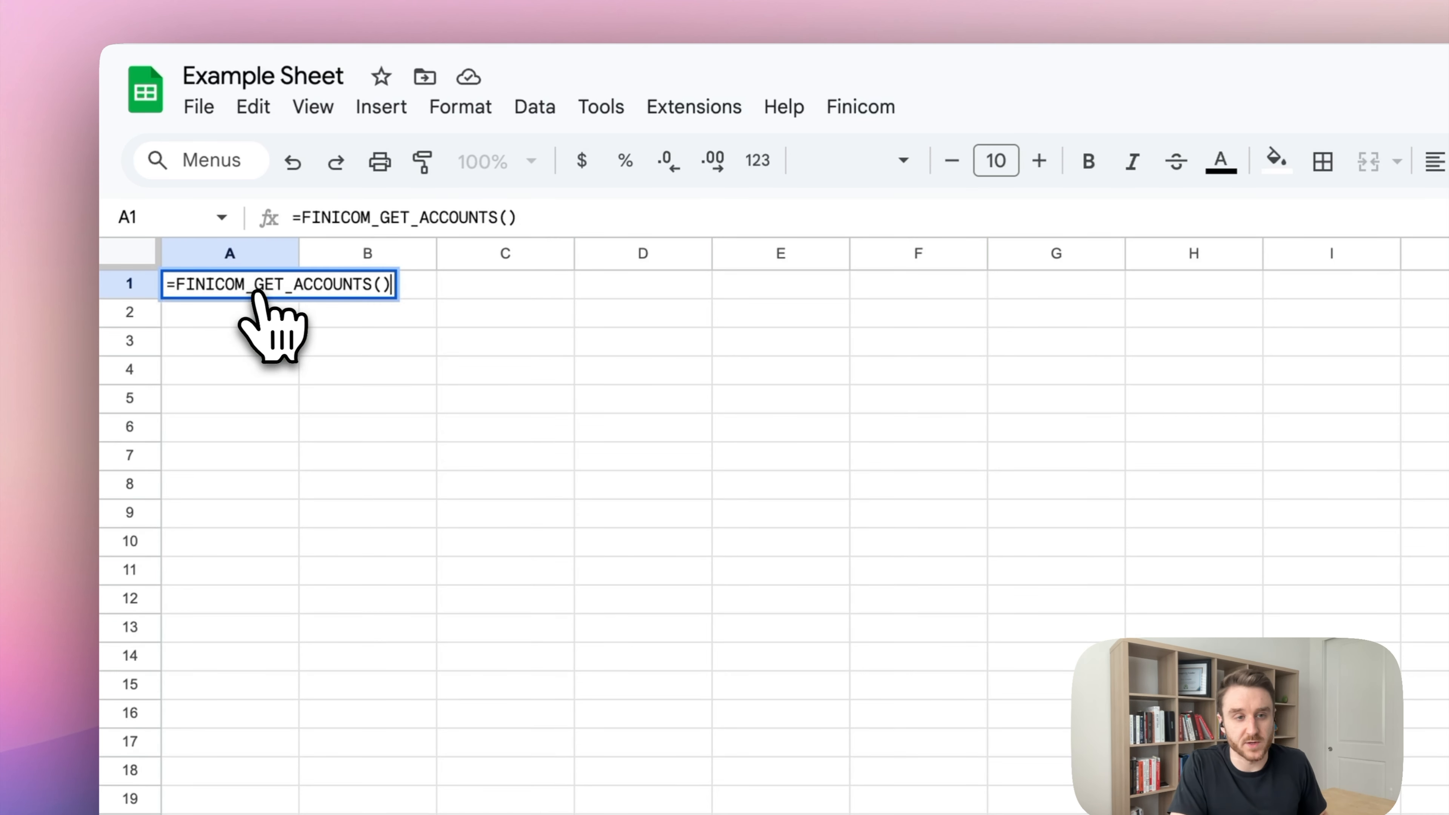
{"action": "key", "text": "Return"}
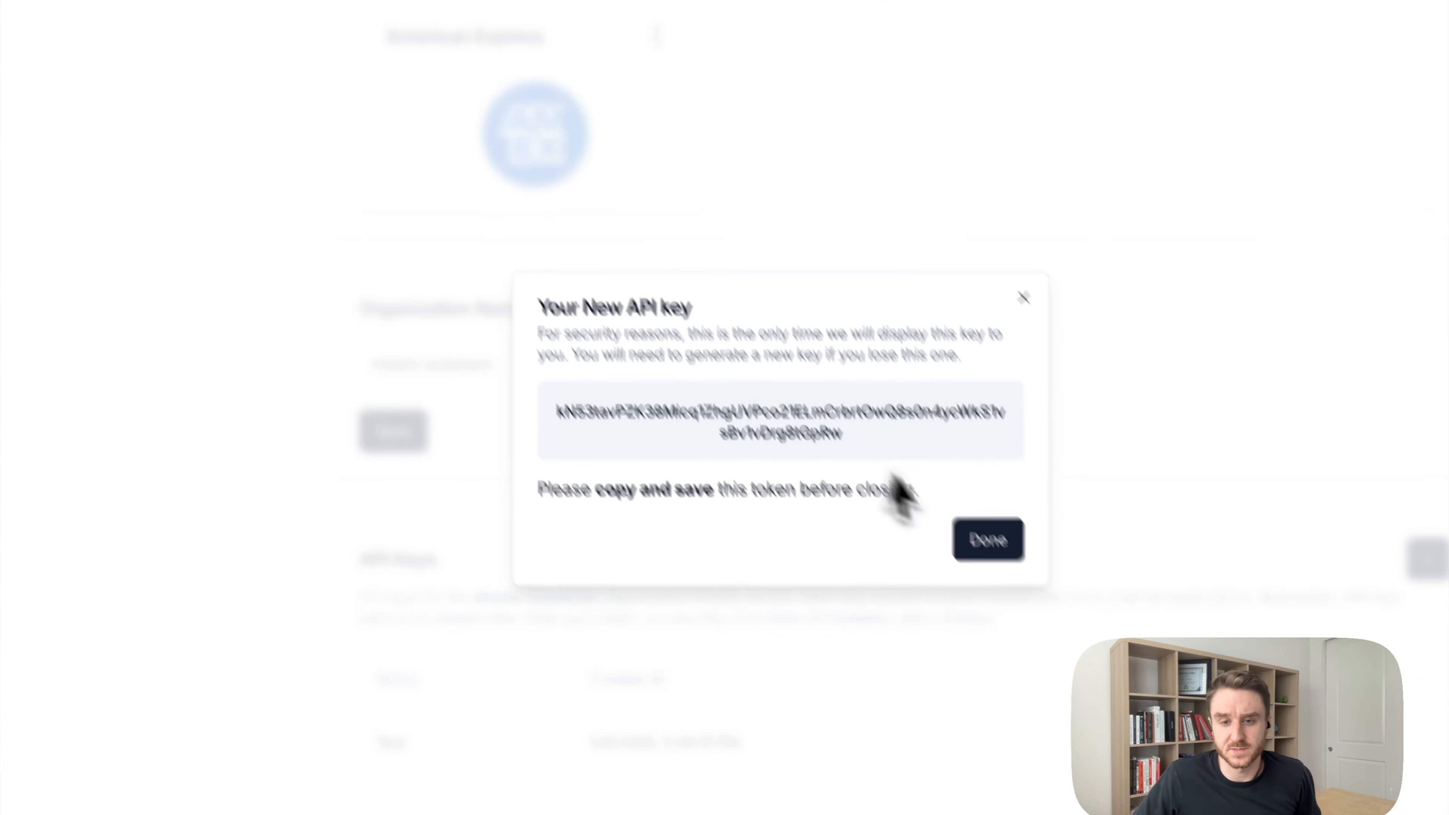
{"action": "left_click", "coordinate": [986, 537]}
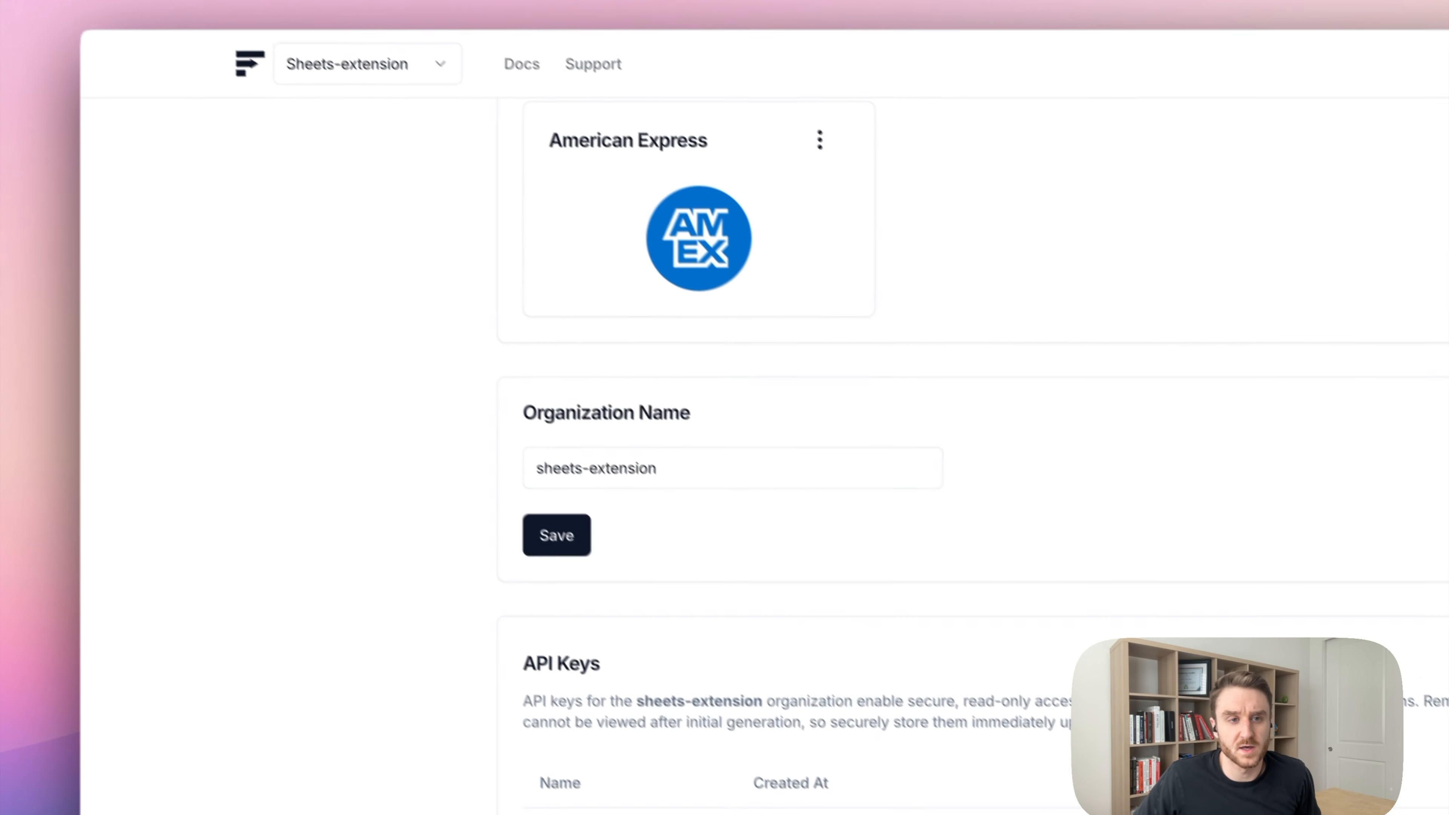
{"action": "scroll", "coordinate": [327, 479], "scroll_direction": "up", "scroll_amount": 10}
{"action": "left_click", "coordinate": [273, 205]}
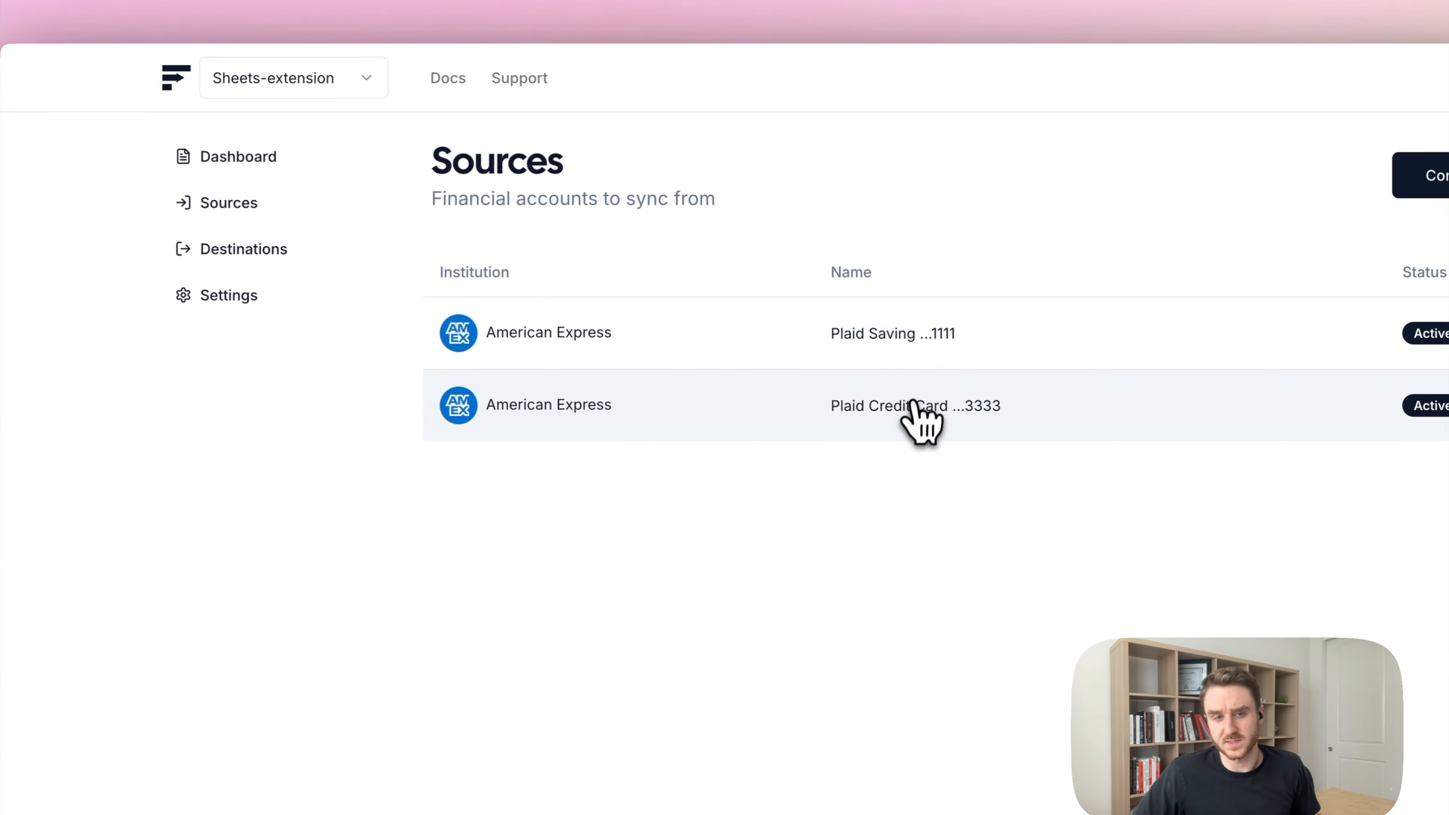
{"action": "left_click", "coordinate": [621, 6]}
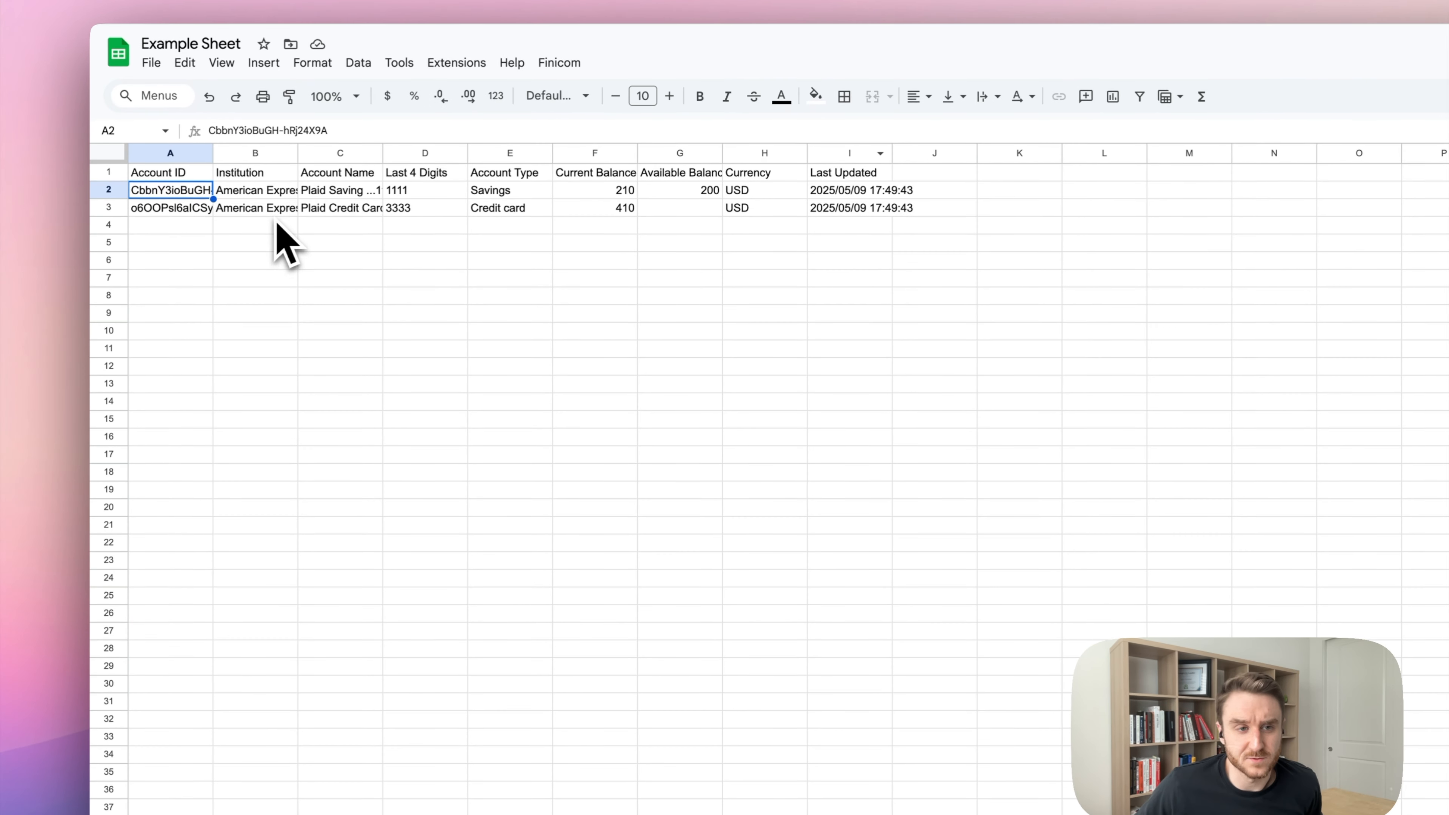
{"action": "double_click", "coordinate": [261, 161]}
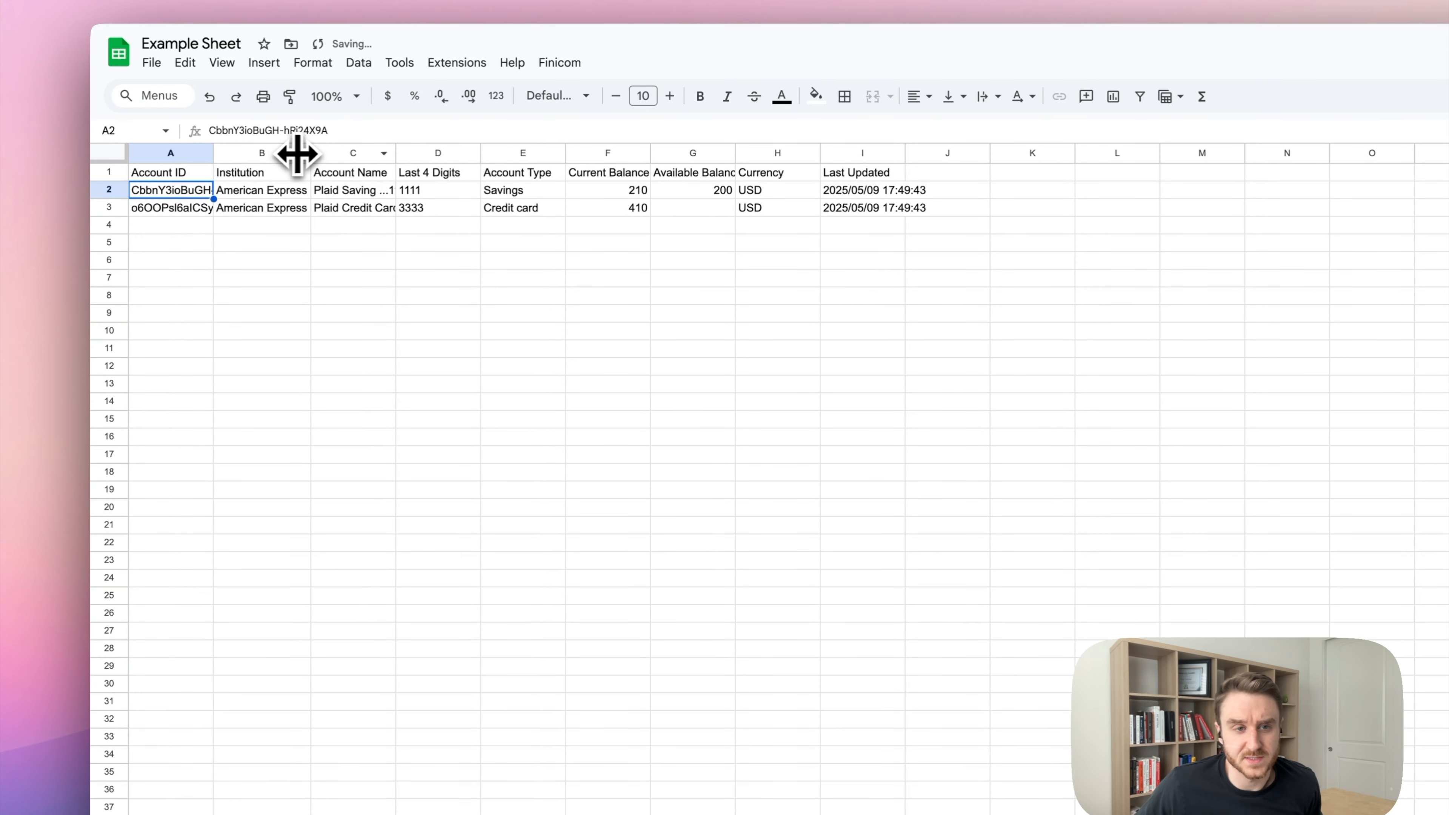
Auto-fit column C to the account names and widen column G to fit Available Balance.
{"action": "double_click", "coordinate": [394, 153]}
{"action": "left_click", "coordinate": [536, 471]}
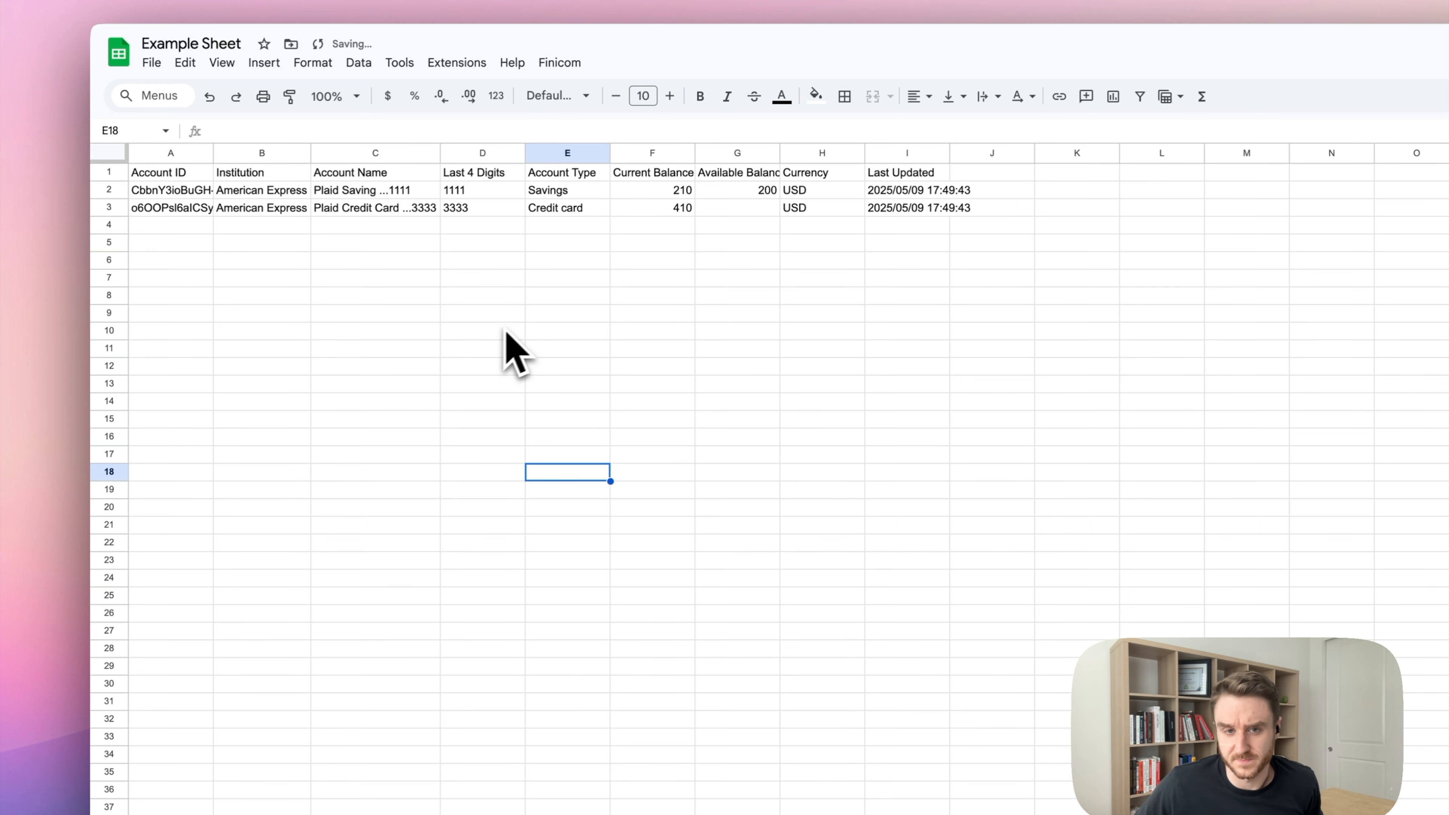
{"action": "left_click_drag", "start_coordinate": [665, 196], "coordinate": [663, 215]}
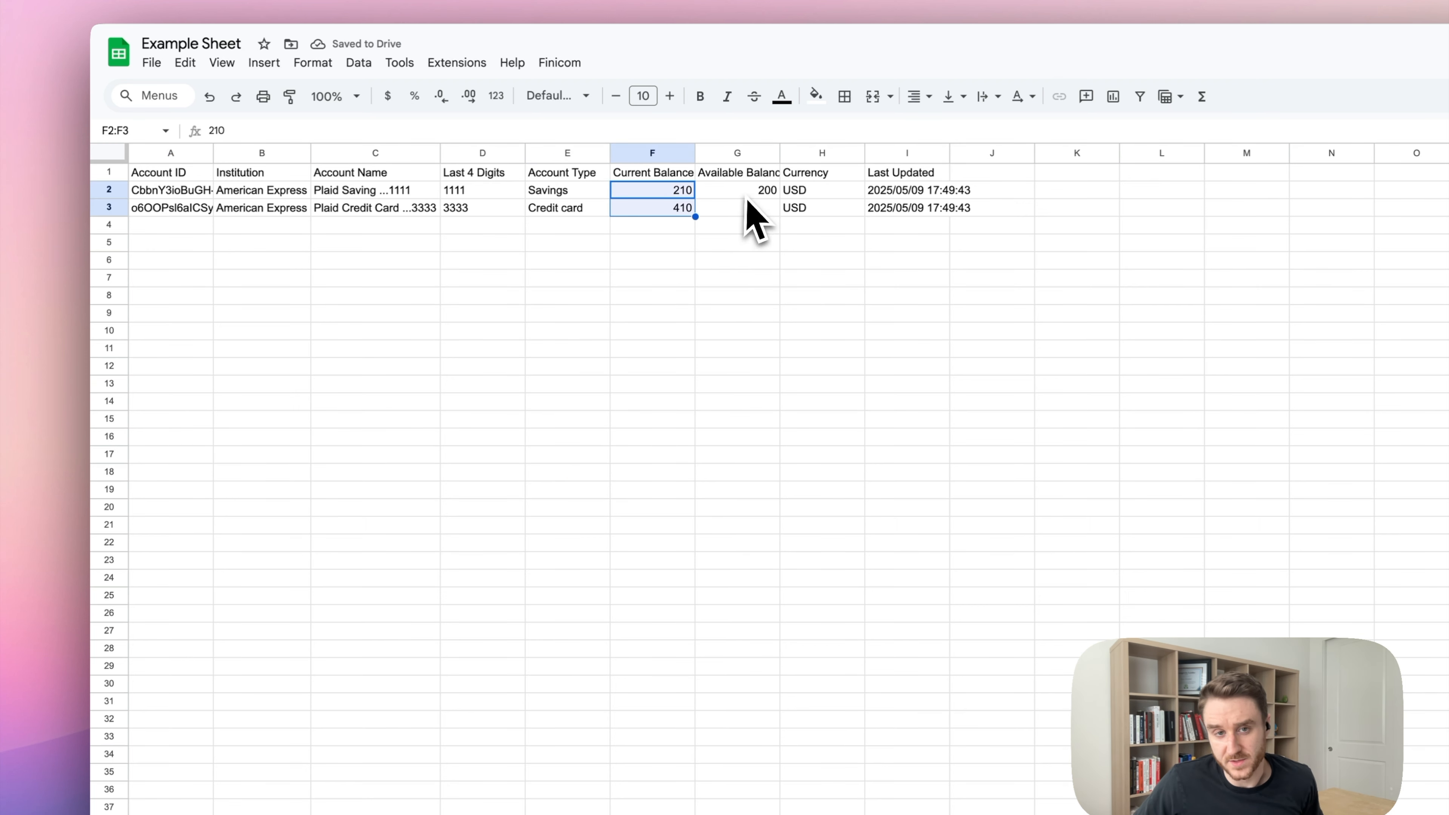
{"action": "left_click_drag", "start_coordinate": [747, 197], "coordinate": [748, 212]}
{"action": "left_click", "coordinate": [816, 381]}
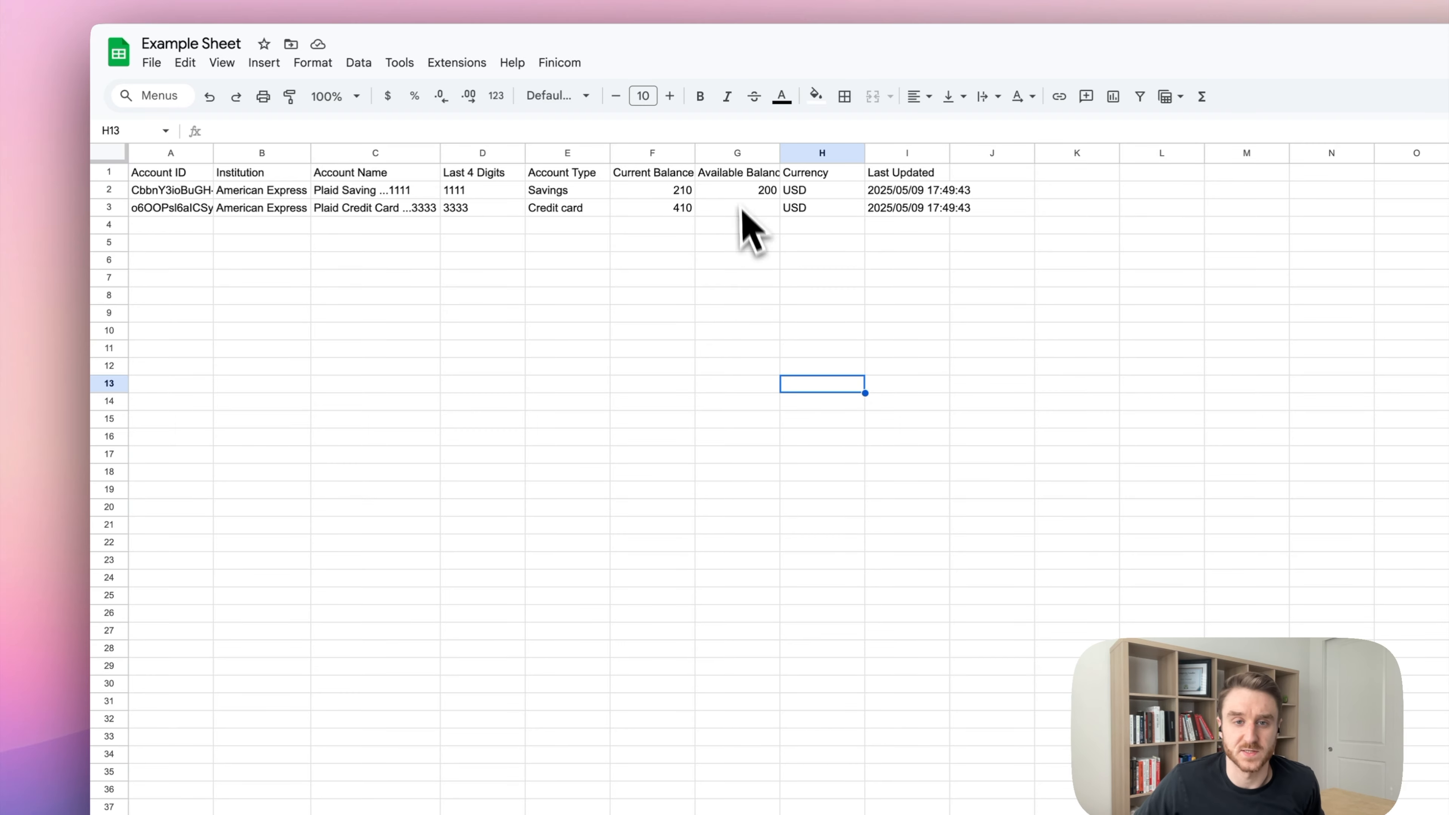
{"action": "left_click", "coordinate": [773, 153]}
{"action": "left_click_drag", "start_coordinate": [780, 153], "coordinate": [789, 152]}
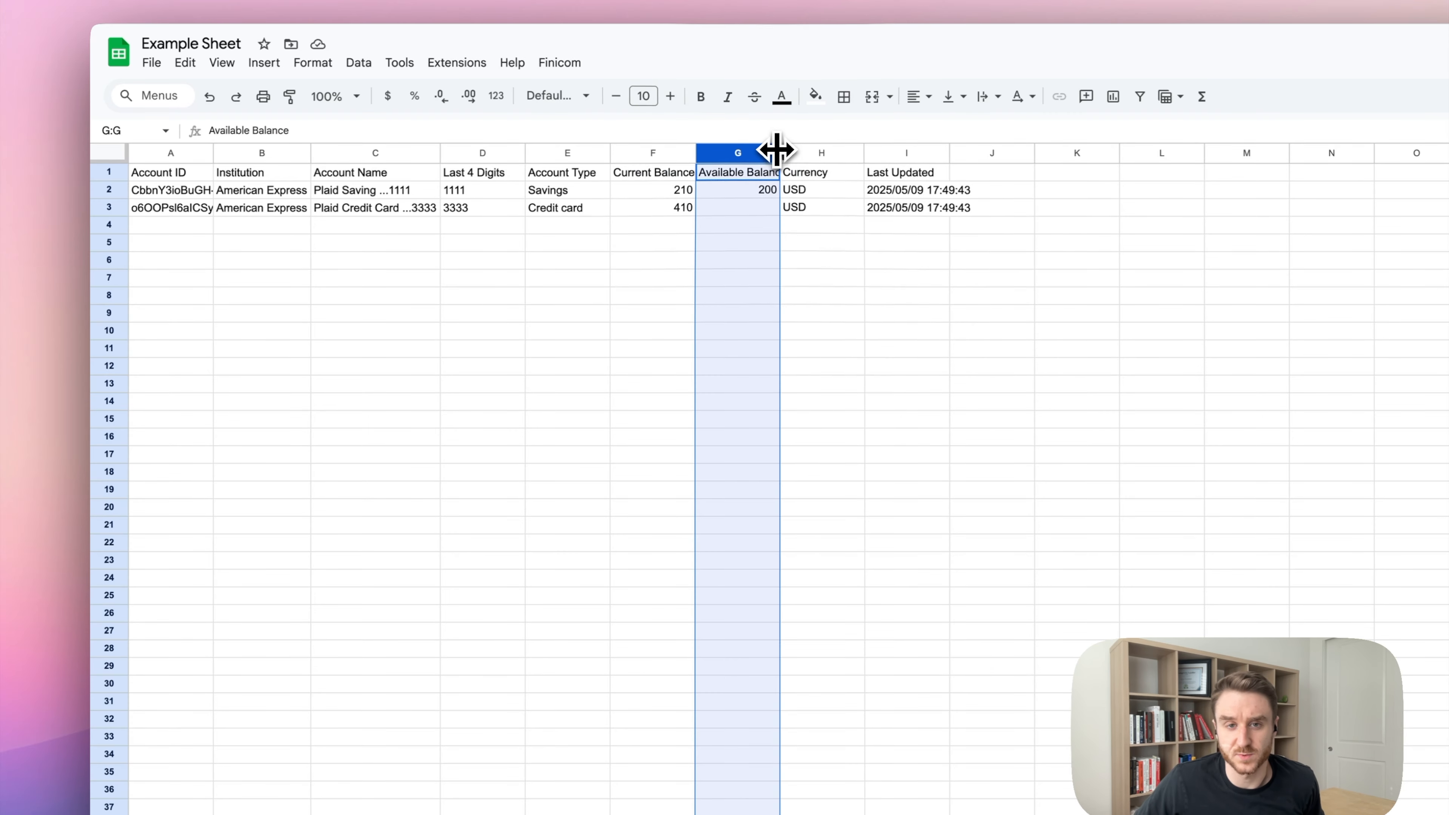
{"action": "left_click", "coordinate": [844, 473]}
Review the A1 accounts formula and its output table, then begin a formula in A5.
{"action": "left_click", "coordinate": [131, 164]}
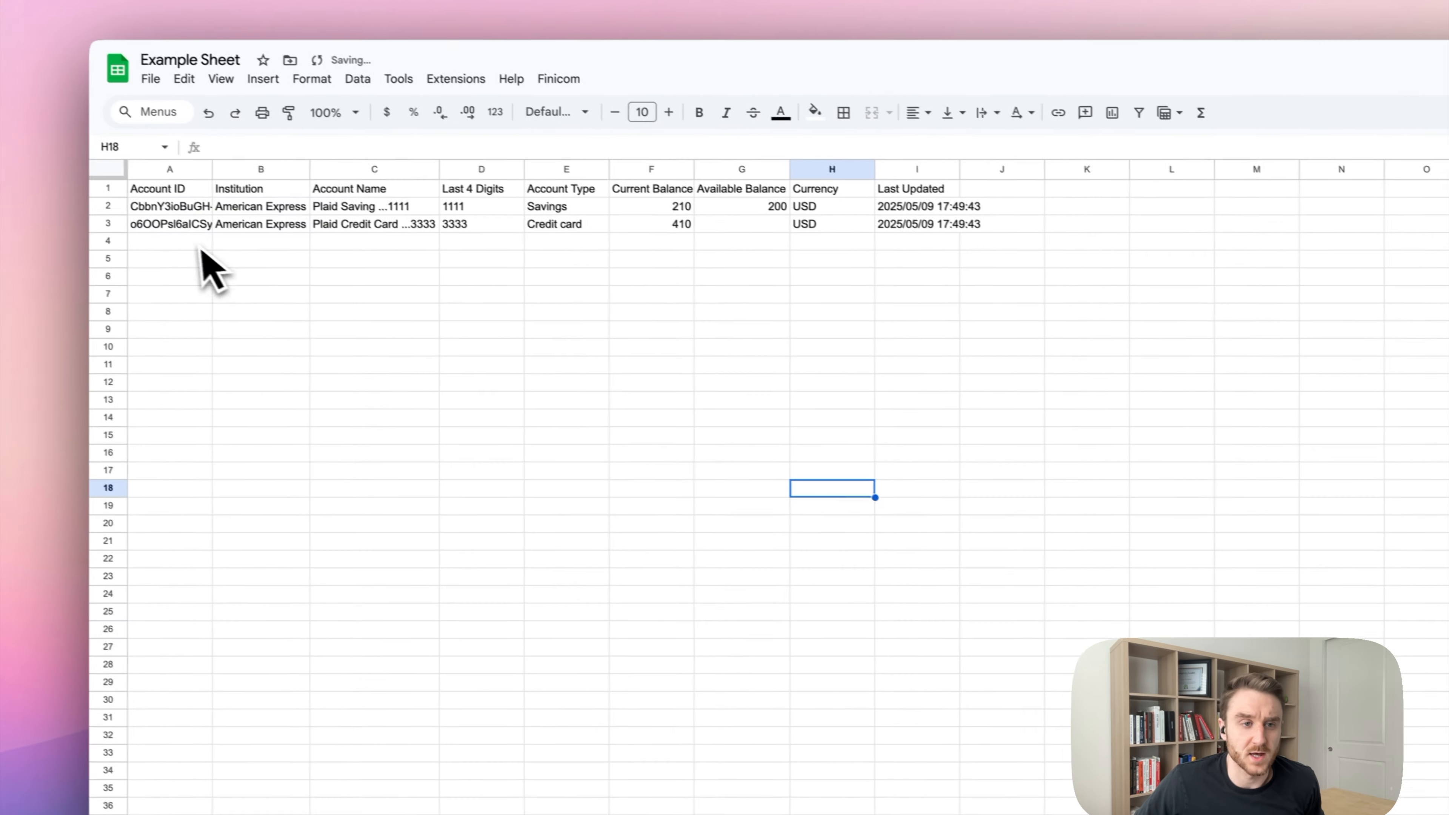
{"action": "left_click_drag", "start_coordinate": [189, 200], "coordinate": [957, 227]}
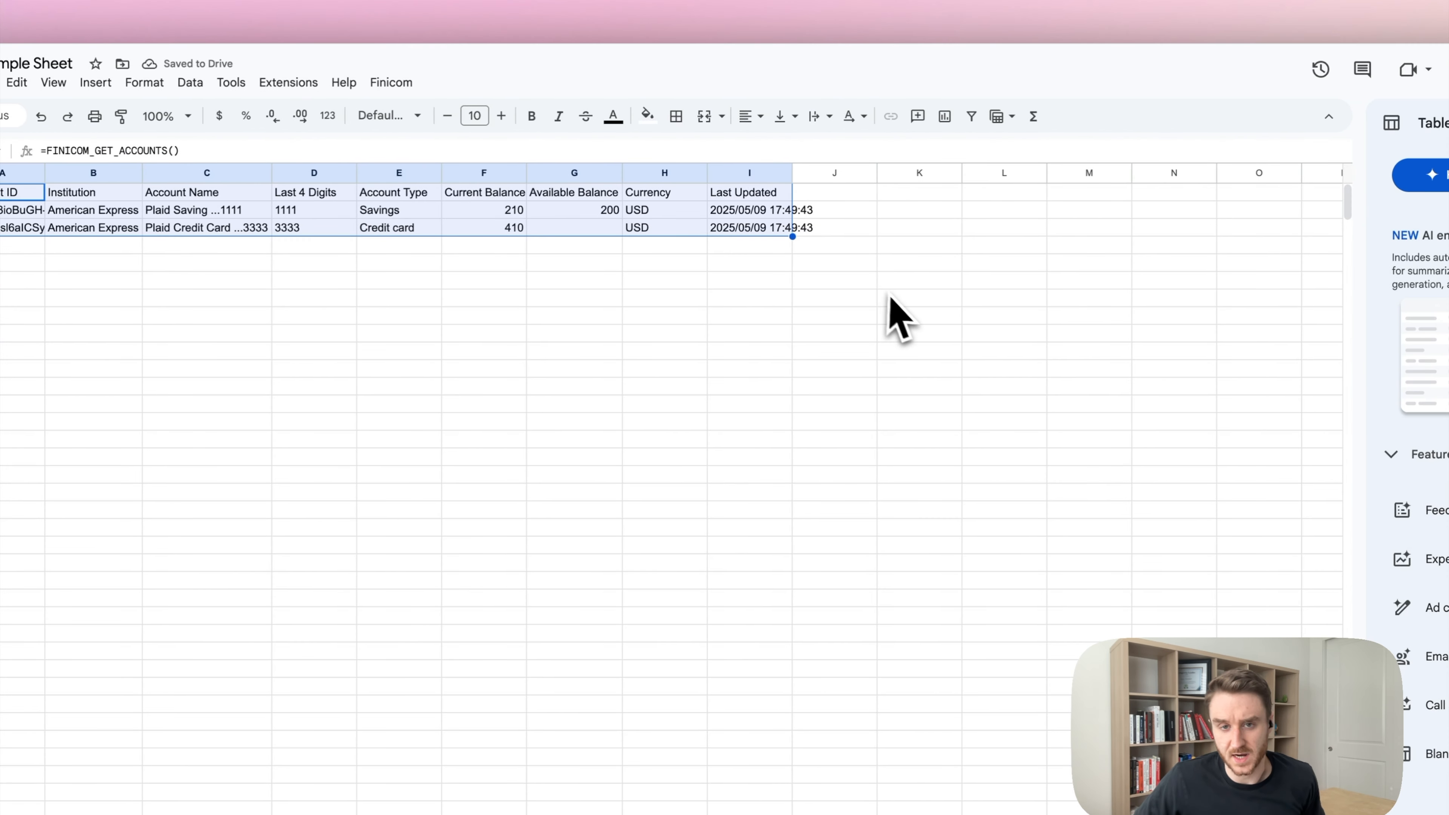
{"action": "key", "text": "F2"}
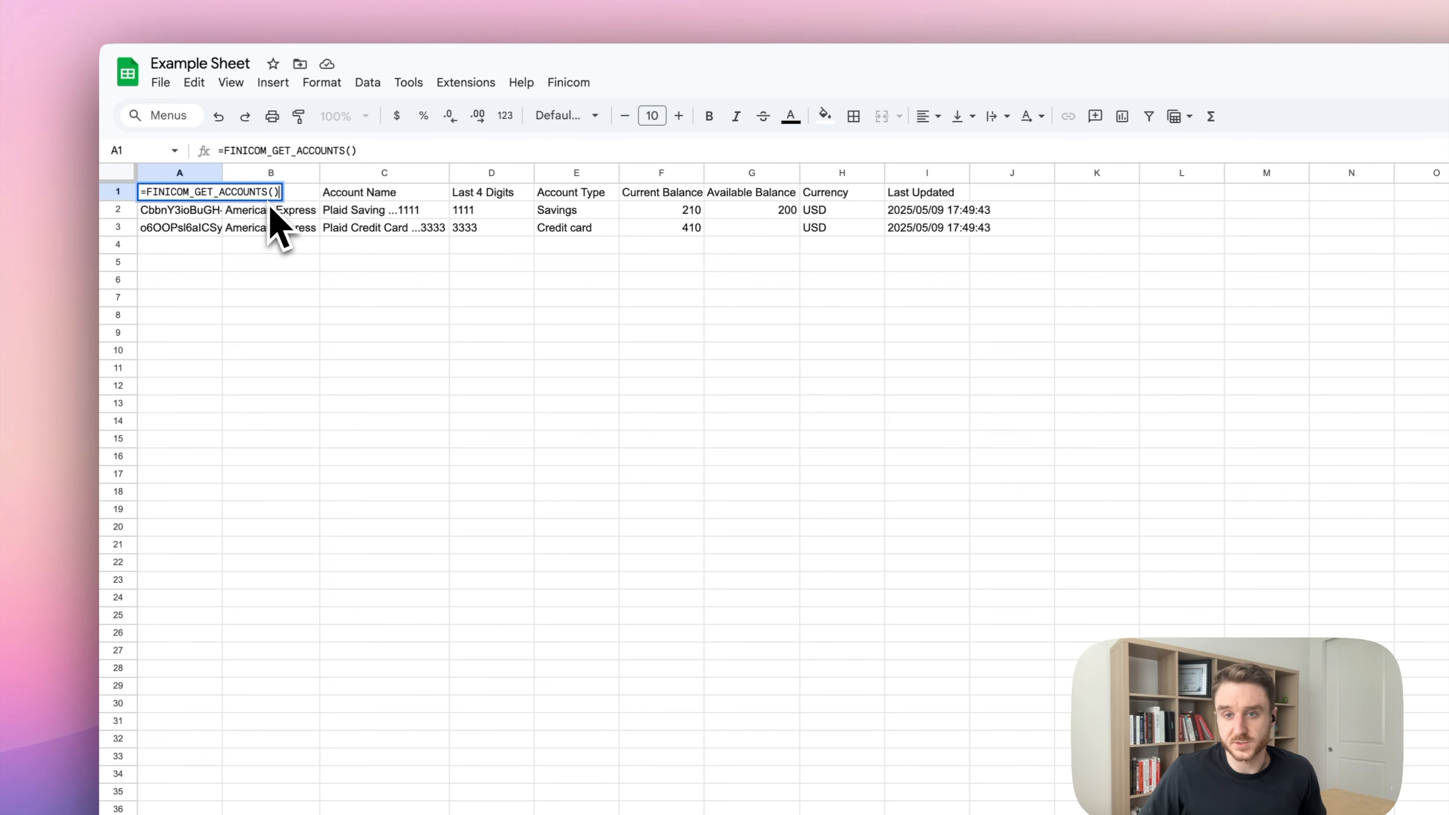
{"action": "double_click", "coordinate": [174, 268]}
Start =FINICOM_GET_ACCOUNT( in A5 and copy the Plaid Saving ...1111 account ID from Finicom.
{"action": "type", "text": "=FINI"}
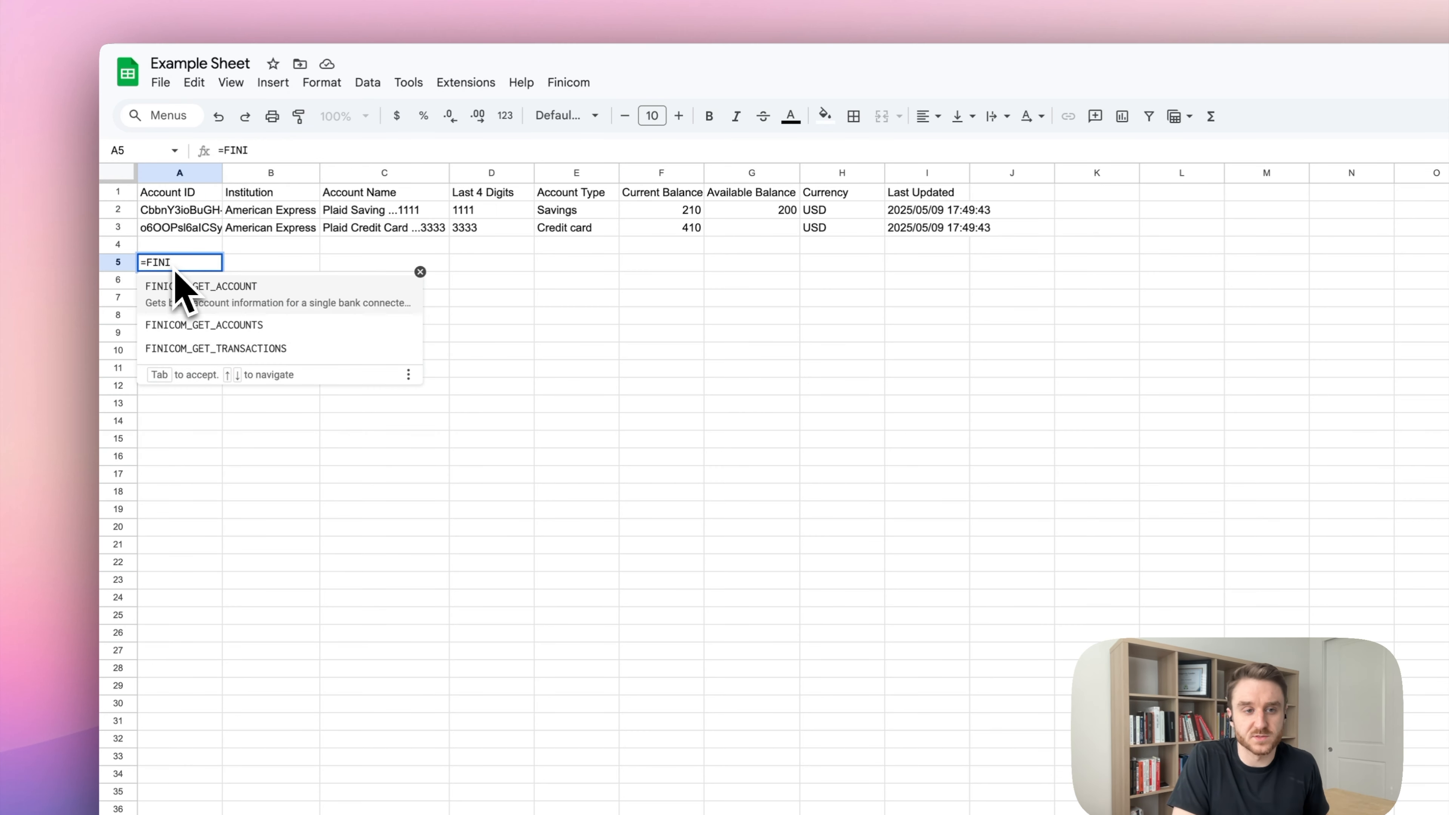
{"action": "key", "text": "Tab"}
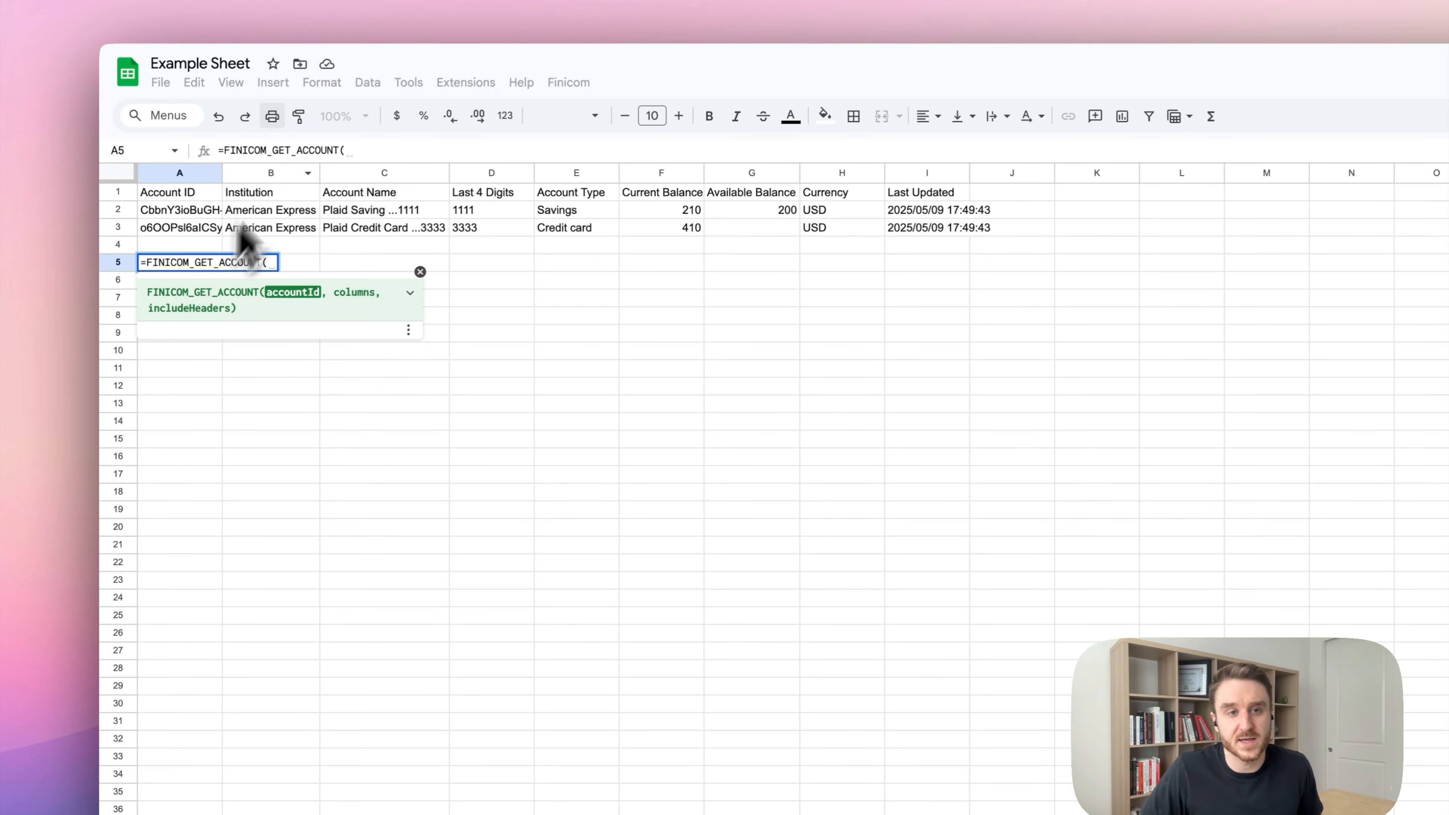
{"action": "left_click", "coordinate": [412, 5]}
{"action": "left_click", "coordinate": [650, 334]}
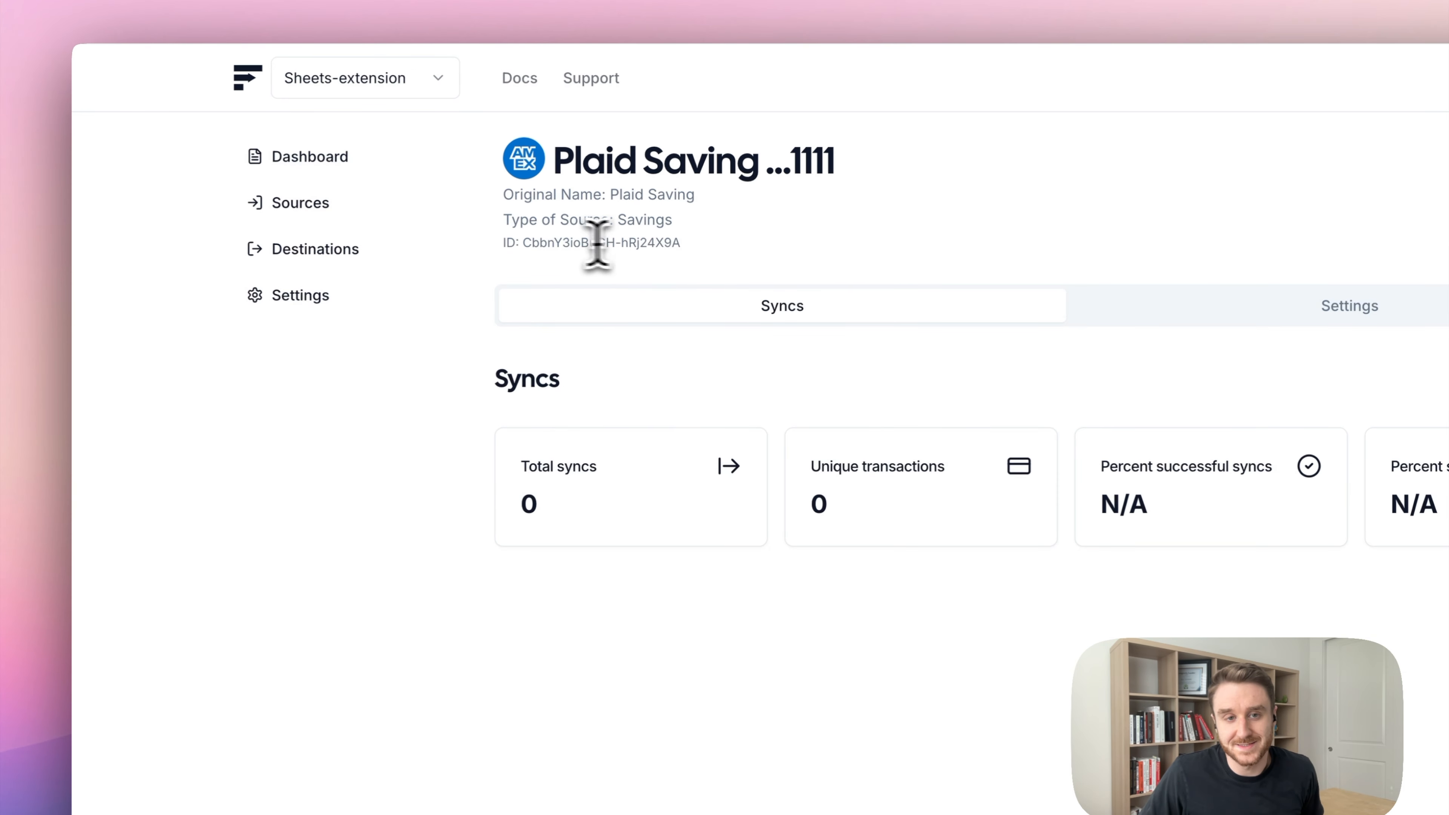
{"action": "left_click_drag", "start_coordinate": [679, 242], "coordinate": [523, 244]}
{"action": "key", "text": "super+c"}
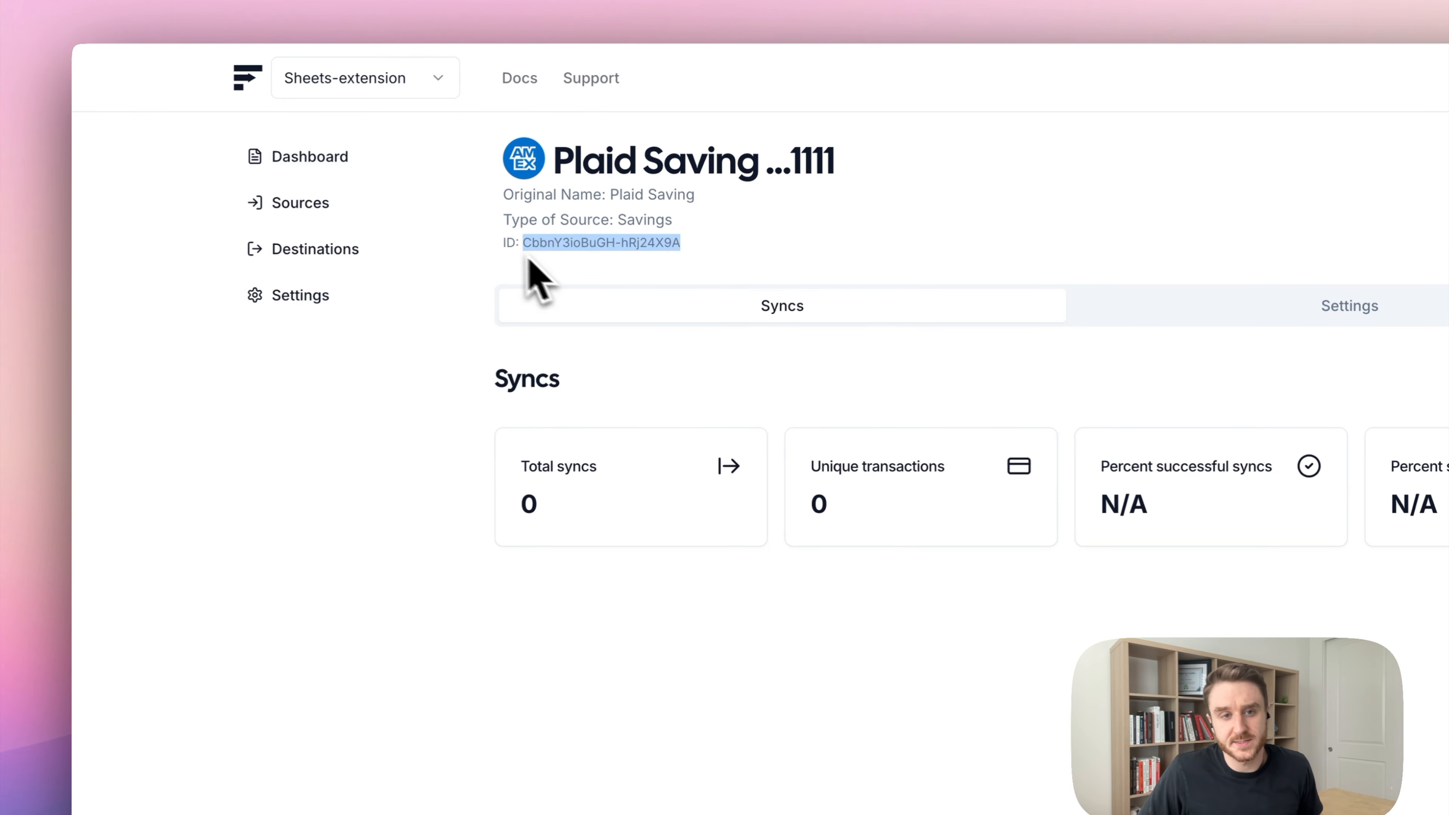
{"action": "left_click", "coordinate": [610, 12]}
Complete FINICOM_GET_ACCOUNT in A5 with the pasted savings account ID in quotes.
{"action": "type", "text": "\""}
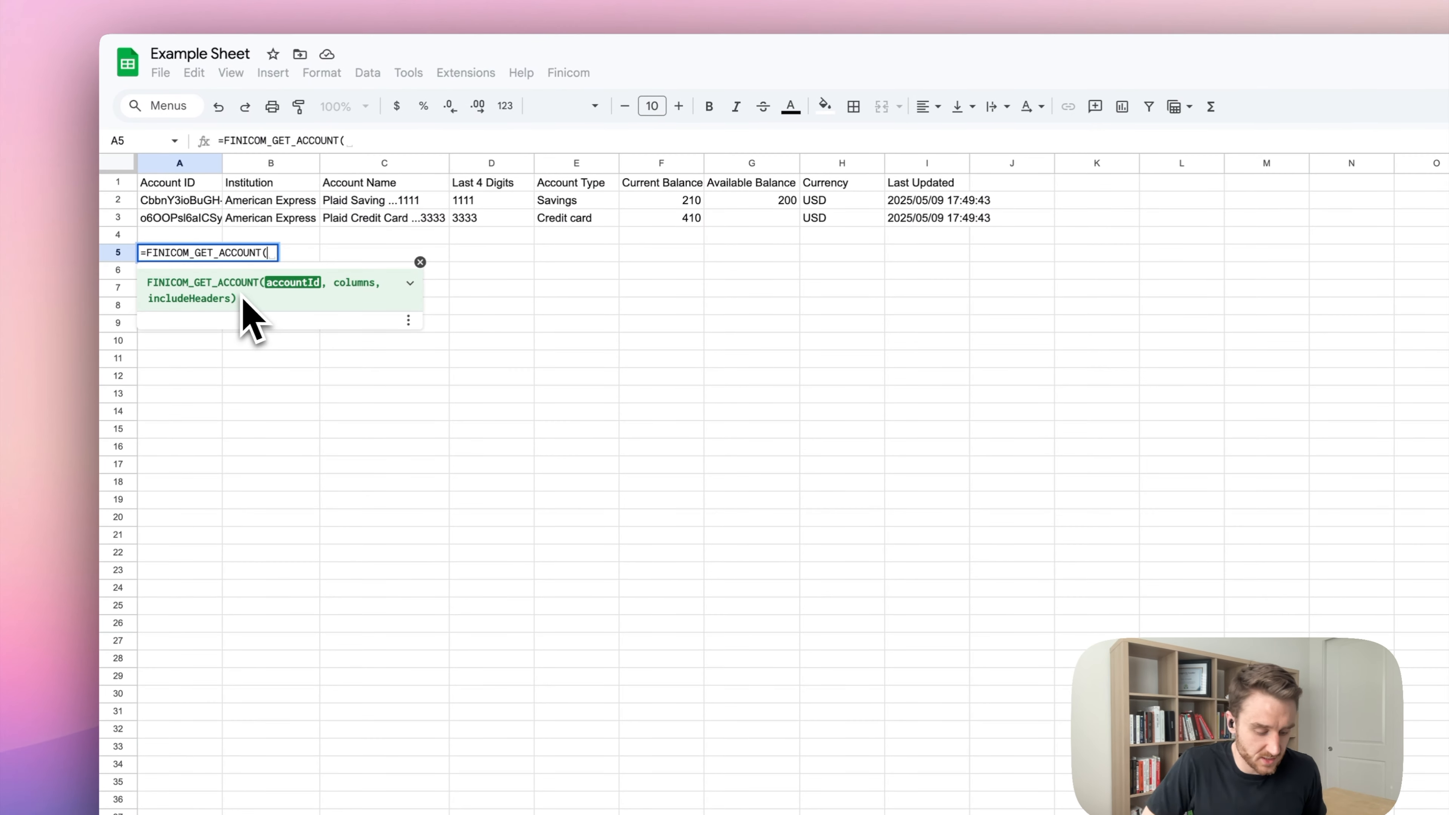
{"action": "key", "text": "super+v"}
{"action": "type", "text": "\")"}
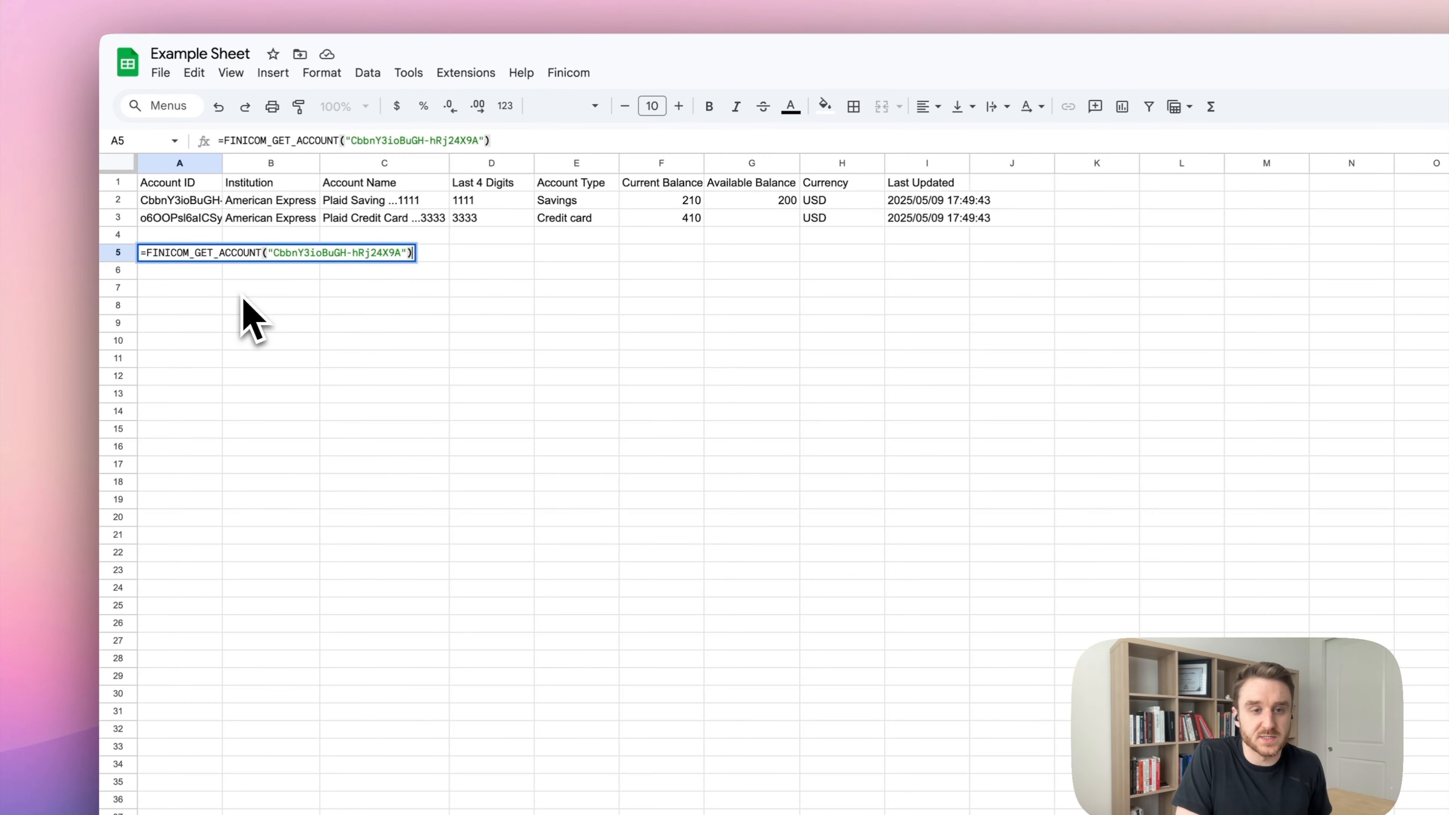
{"action": "key", "text": "Return"}
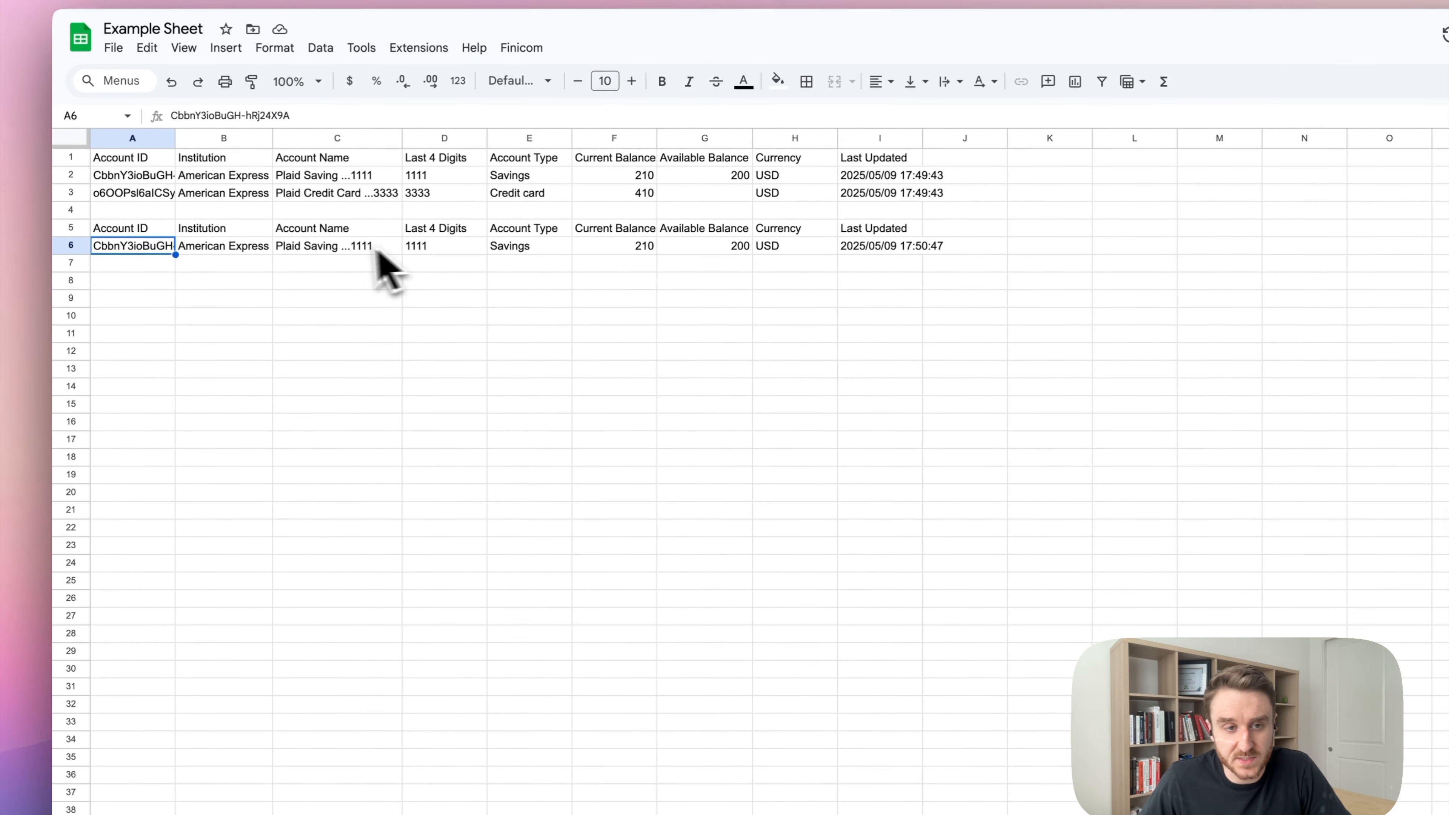
Check the savings account's two balance values, then begin =FINI in A8.
{"action": "left_click", "coordinate": [380, 260]}
{"action": "left_click_drag", "start_coordinate": [625, 252], "coordinate": [713, 251]}
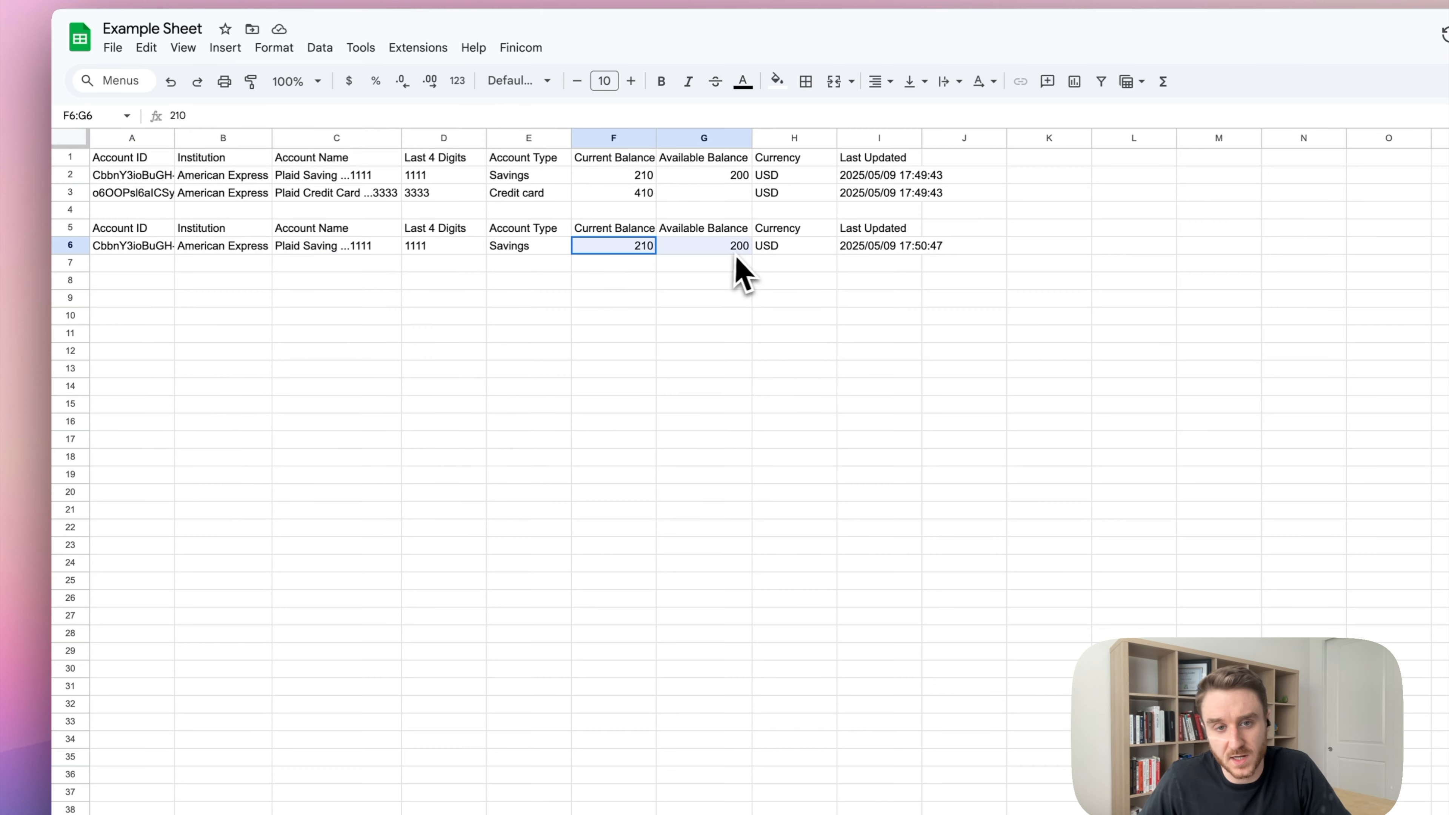
{"action": "left_click", "coordinate": [775, 423]}
{"action": "left_click", "coordinate": [169, 279]}
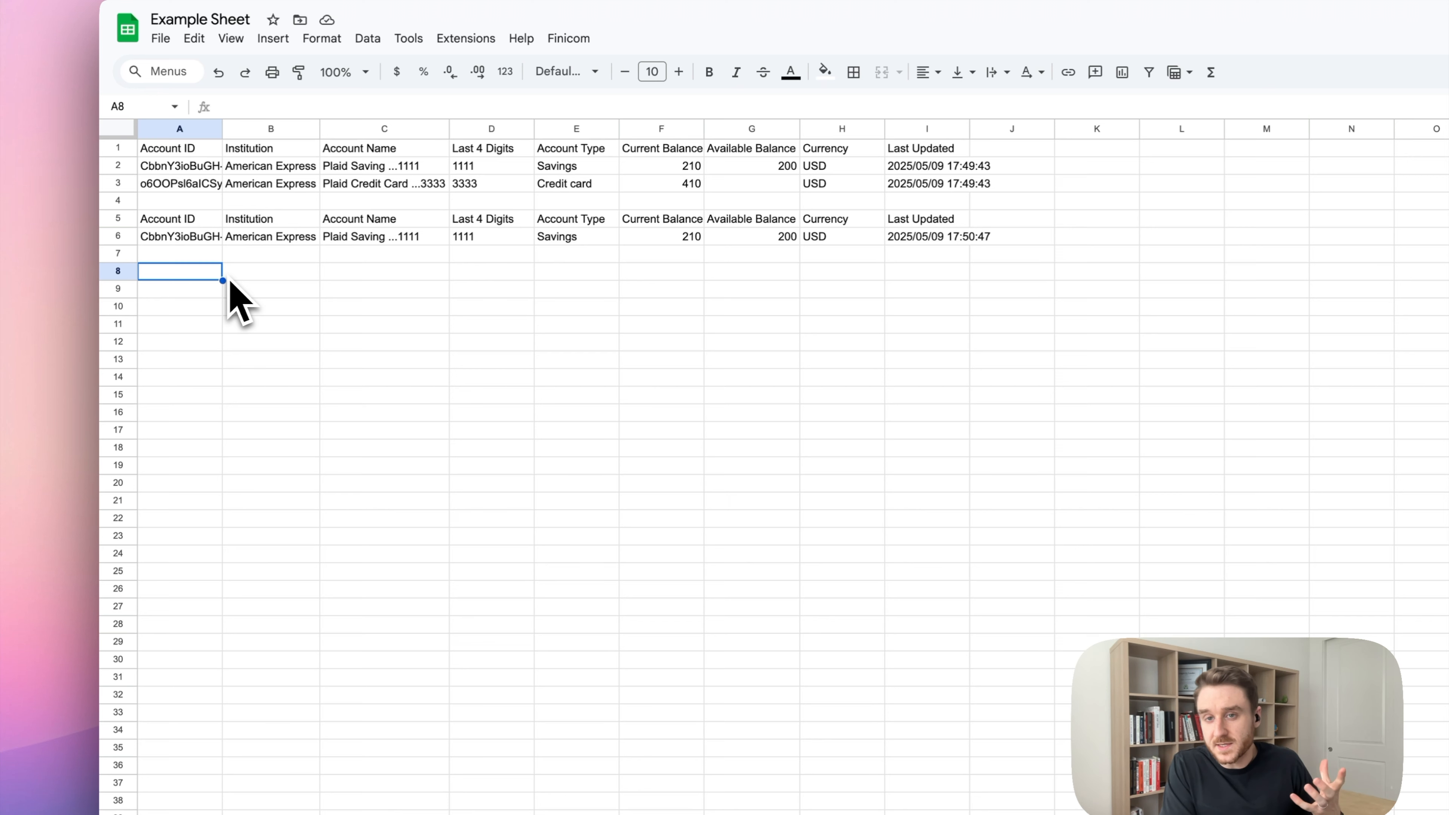
{"action": "type", "text": "=FINI"}
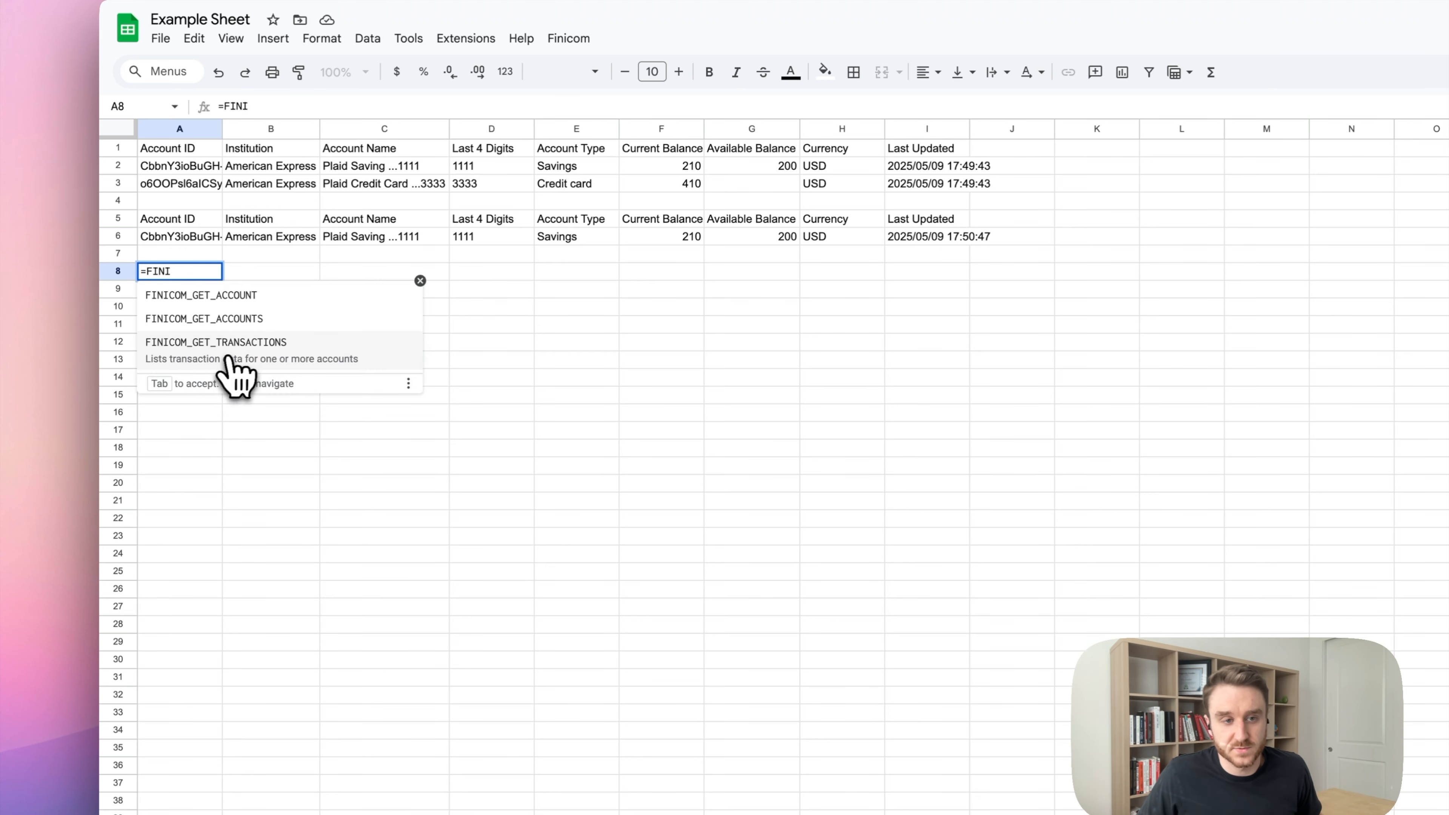
Enter =FINICOM_GET_TRANSACTIONS(A3) in A8, listing six posted Plaid Credit Card transactions.
{"action": "left_click", "coordinate": [231, 359]}
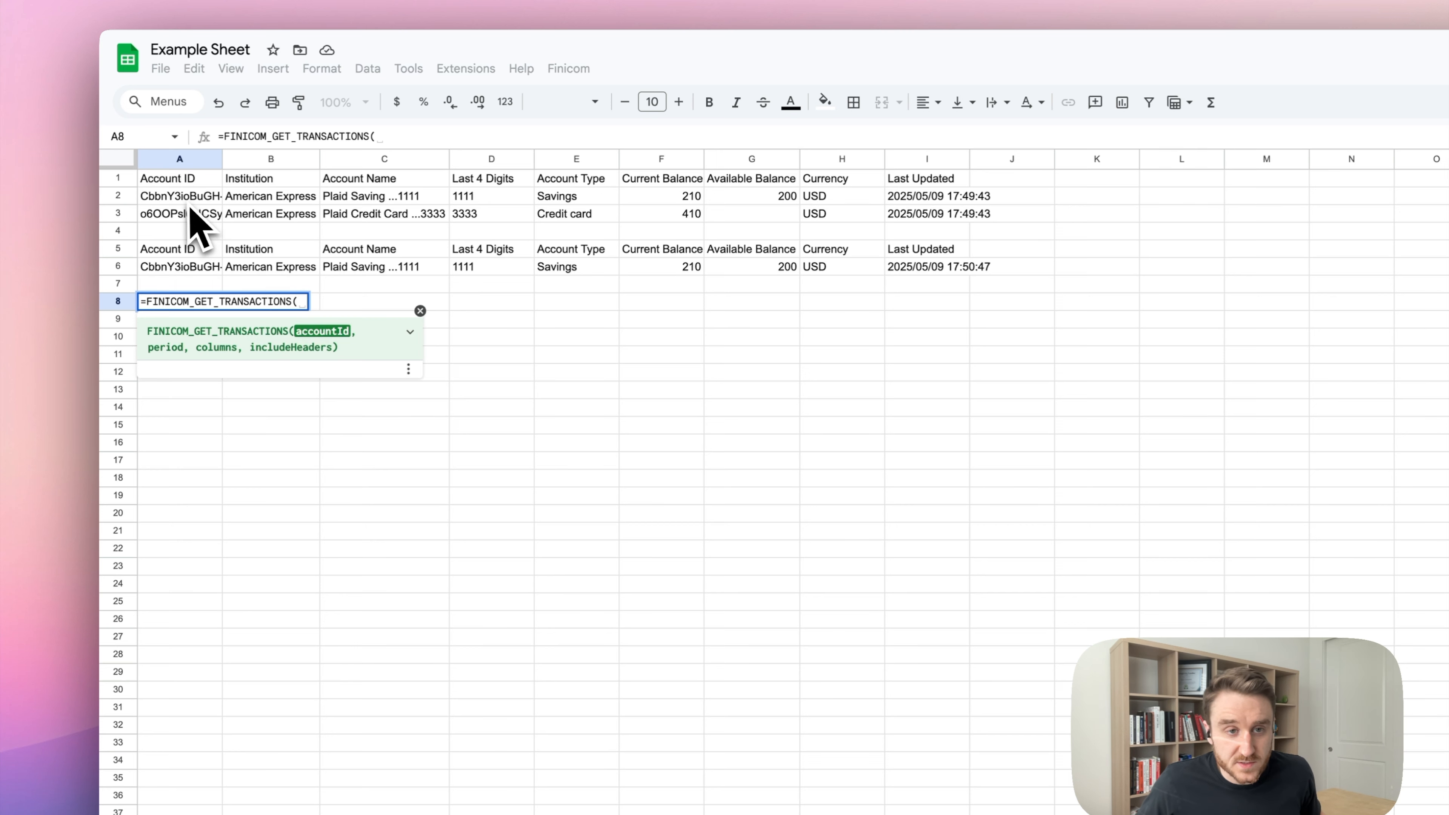
{"action": "left_click", "coordinate": [190, 224]}
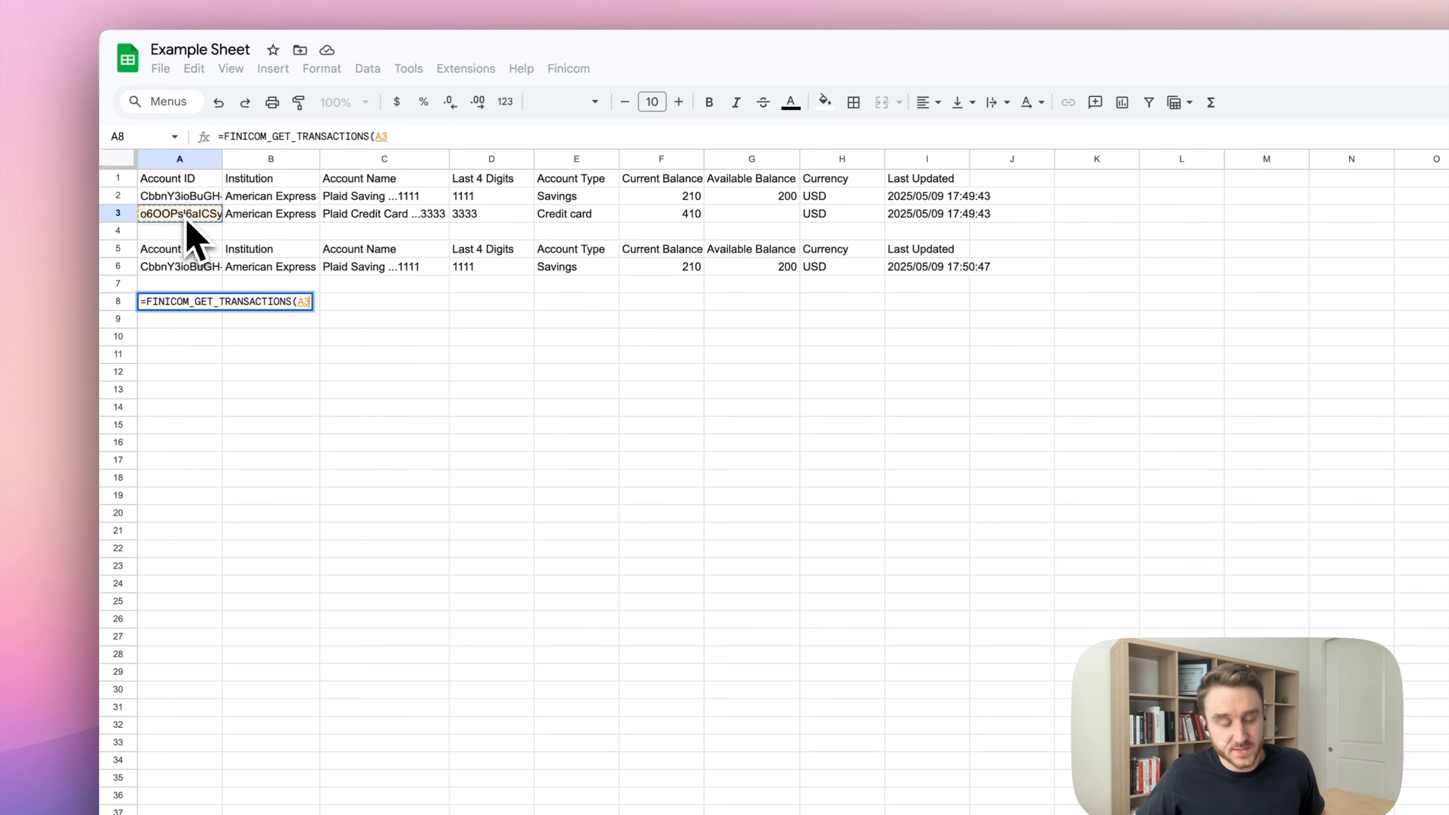
{"action": "type", "text": ")"}
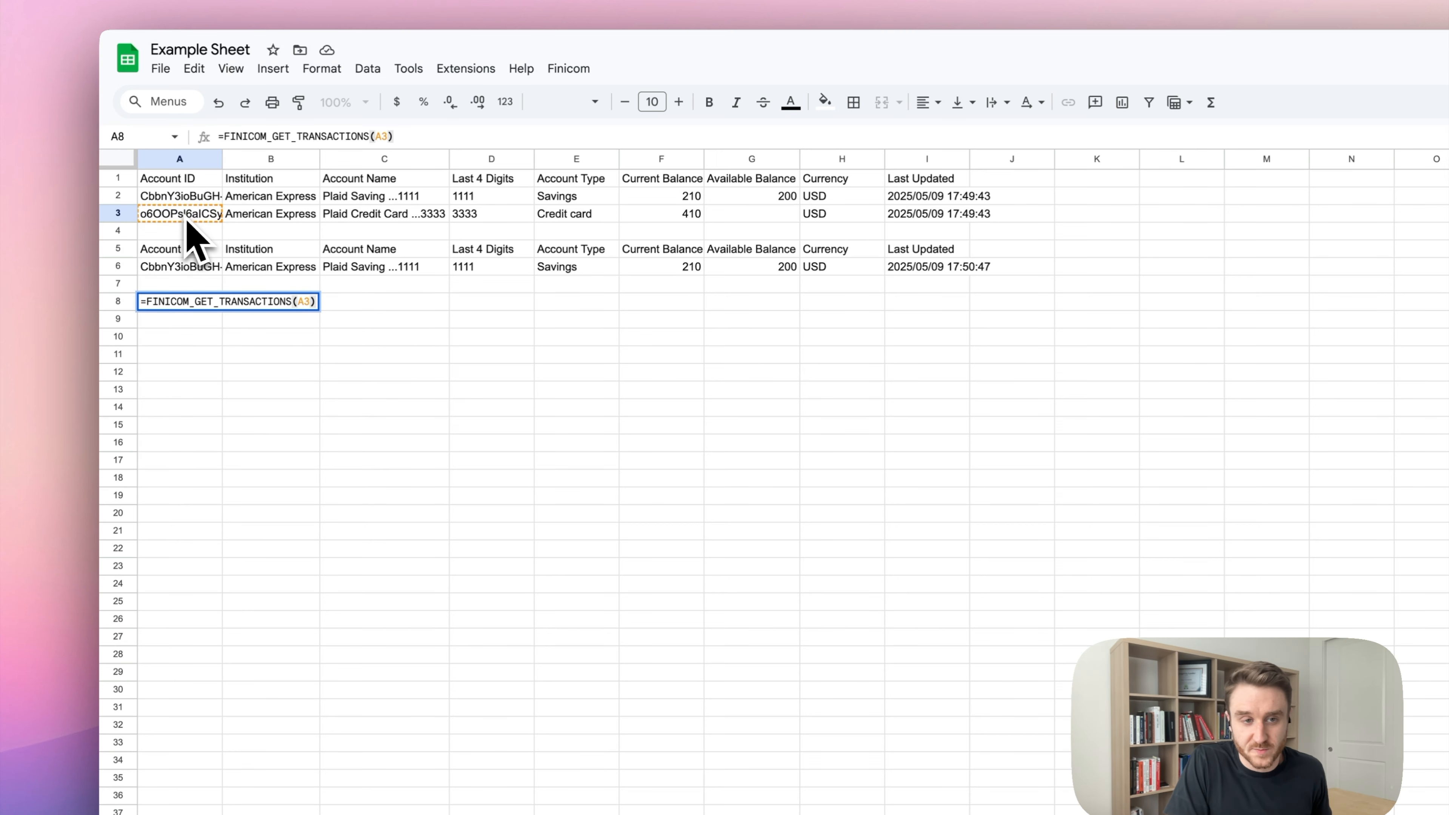
{"action": "key", "text": "Return"}
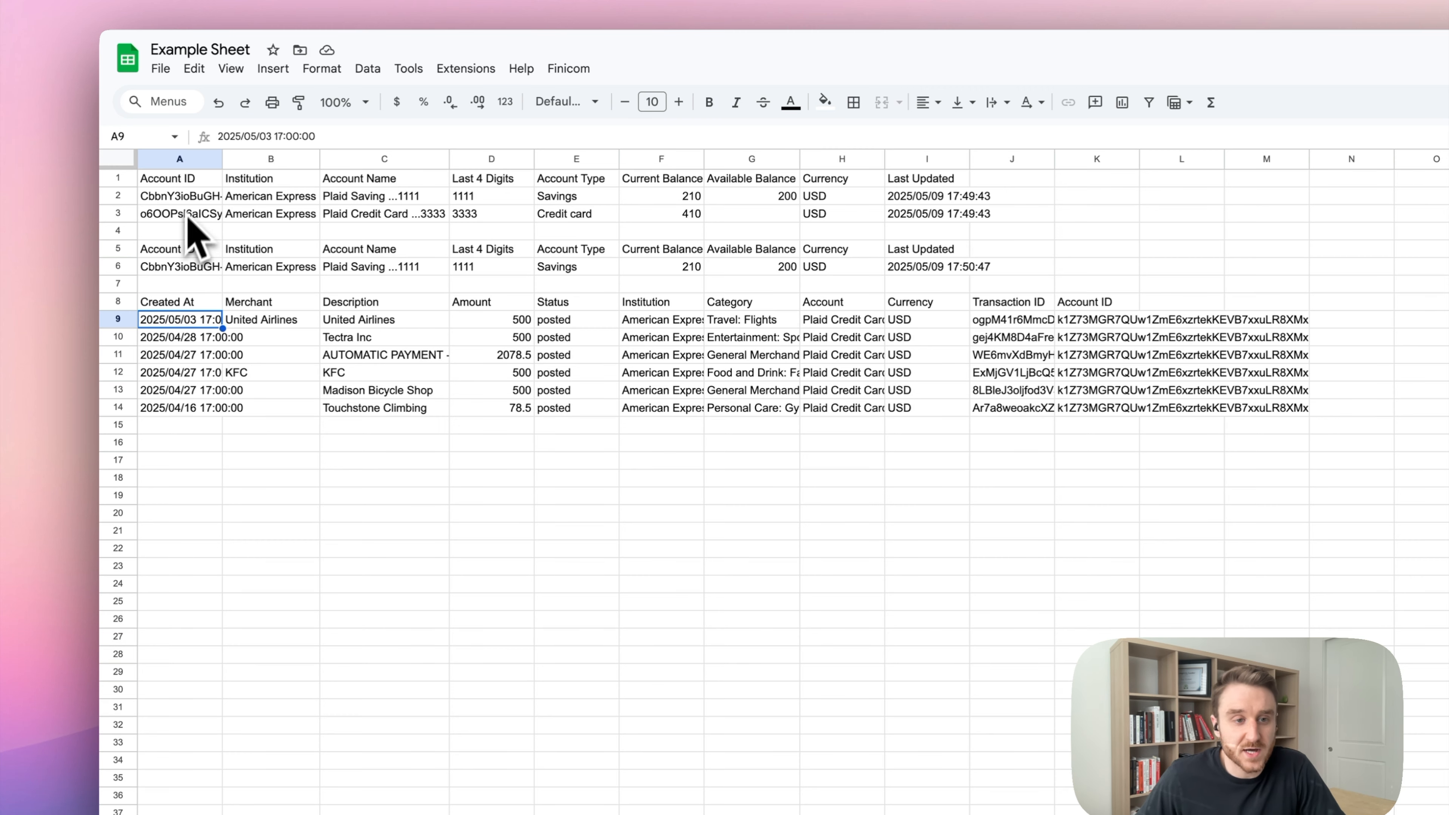
{"action": "left_click_drag", "start_coordinate": [194, 405], "coordinate": [194, 320]}
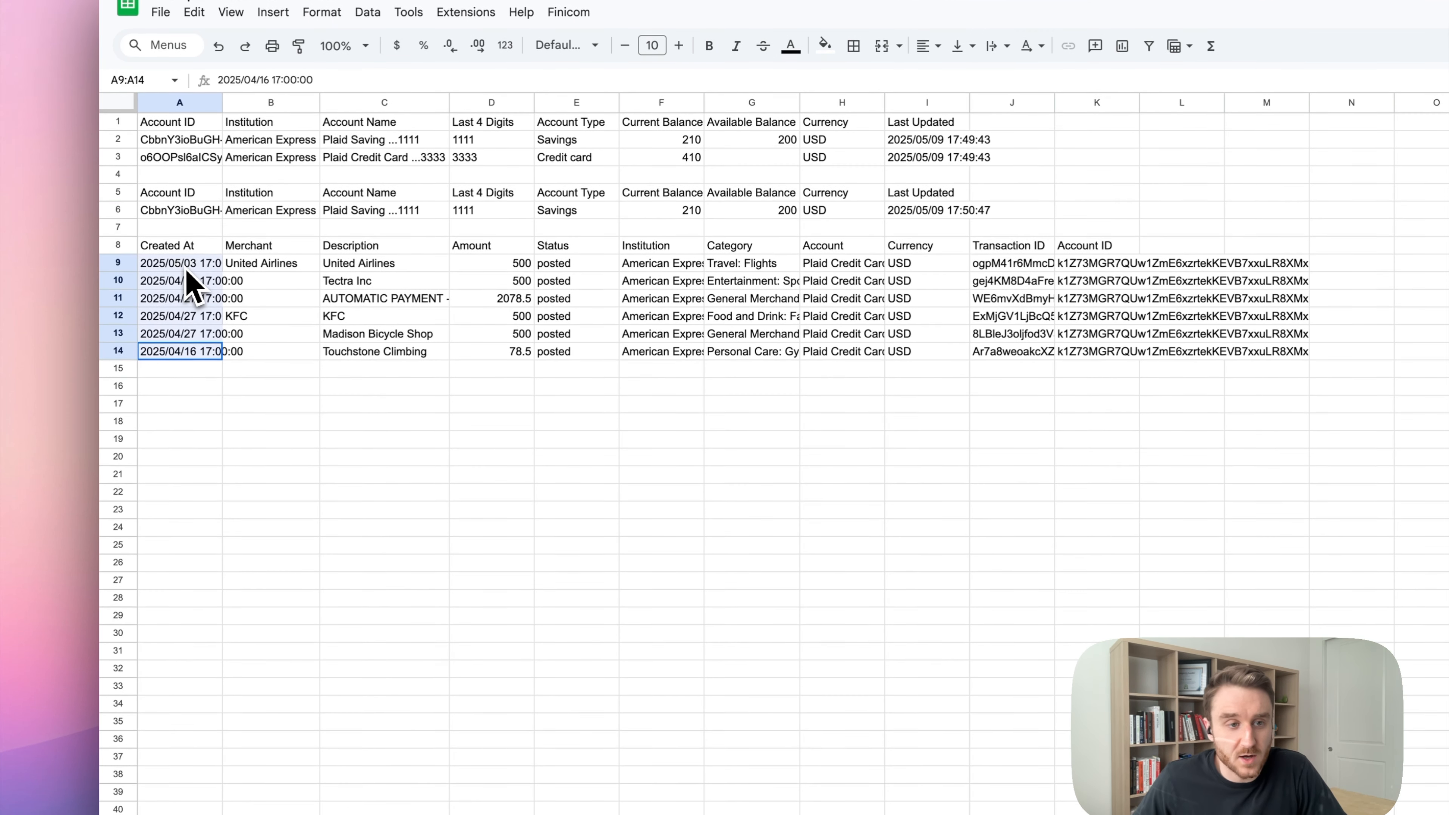
{"action": "left_click", "coordinate": [425, 443]}
{"action": "left_click_drag", "start_coordinate": [495, 267], "coordinate": [497, 336]}
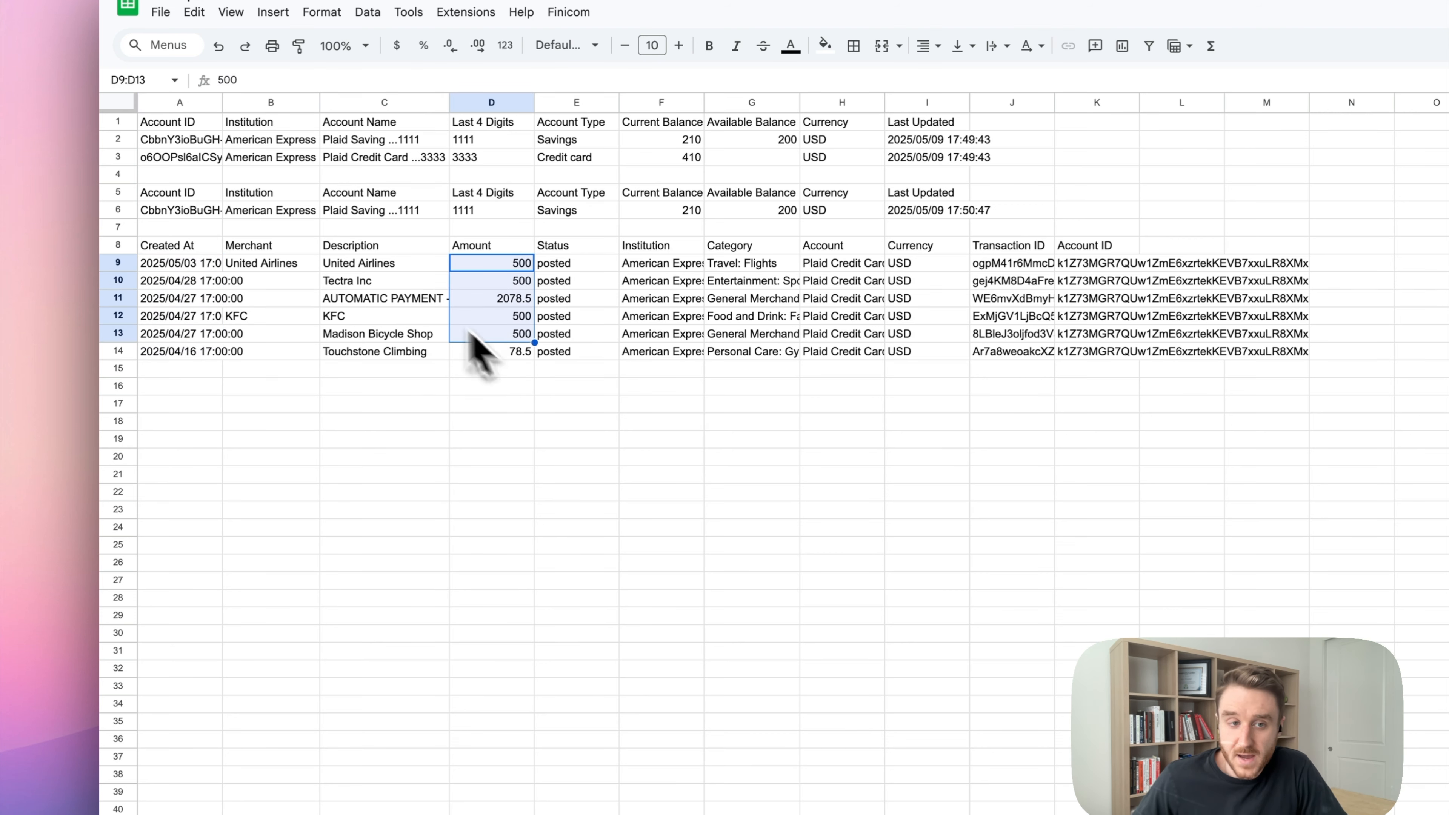
{"action": "left_click_drag", "start_coordinate": [348, 264], "coordinate": [319, 318]}
{"action": "left_click_drag", "start_coordinate": [268, 264], "coordinate": [288, 354]}
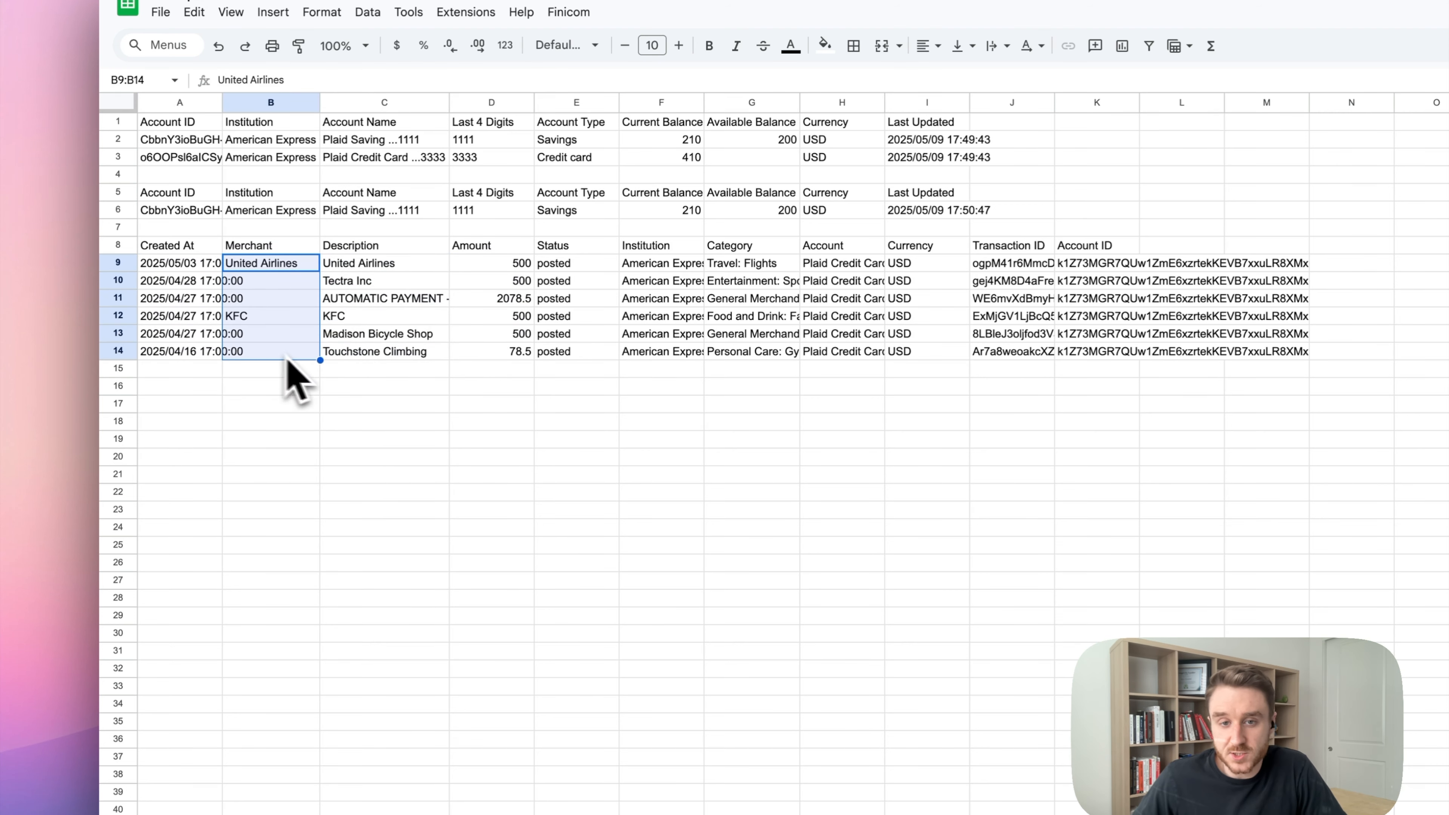
{"action": "left_click", "coordinate": [642, 334]}
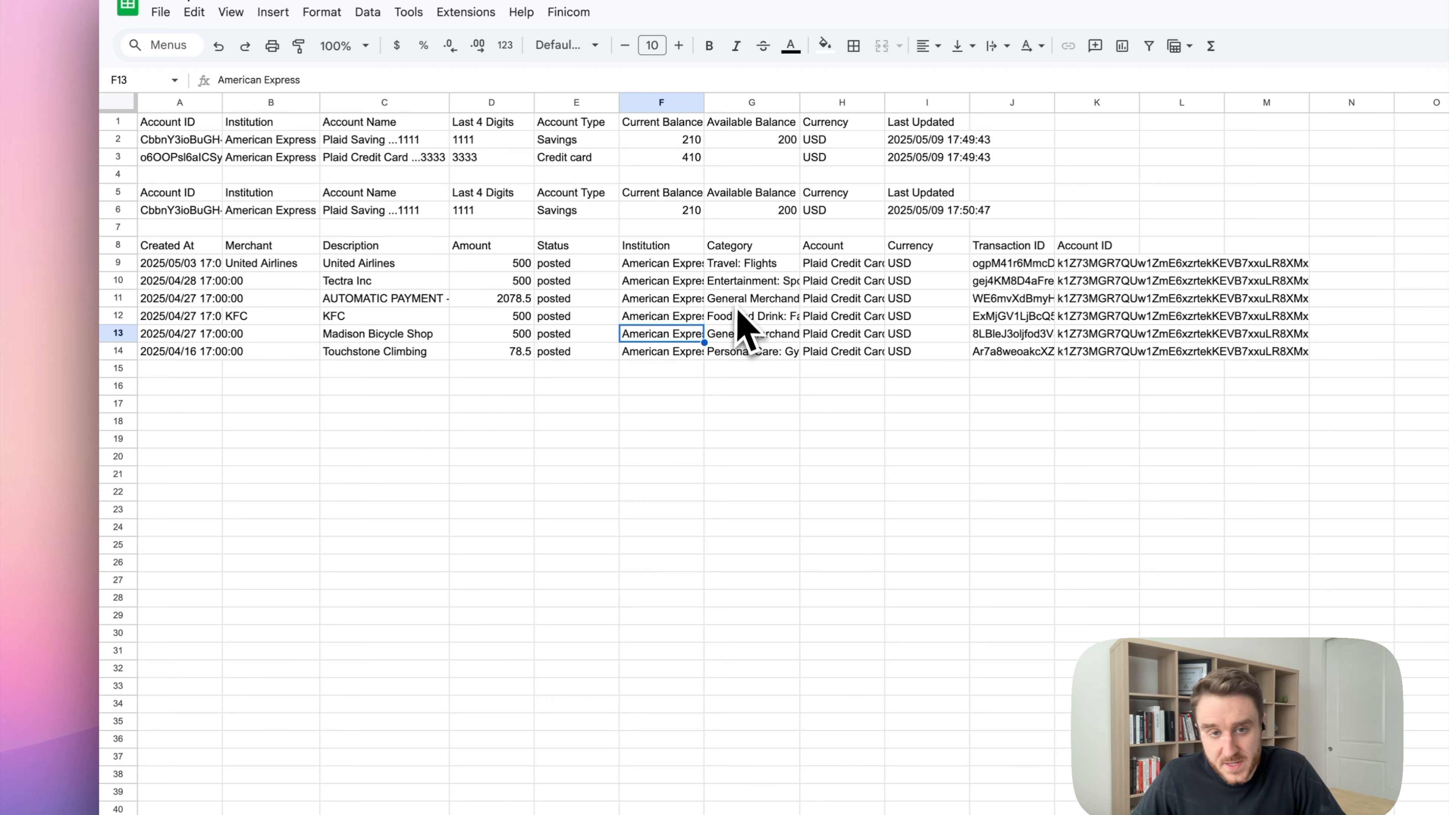
{"action": "left_click_drag", "start_coordinate": [736, 264], "coordinate": [748, 371]}
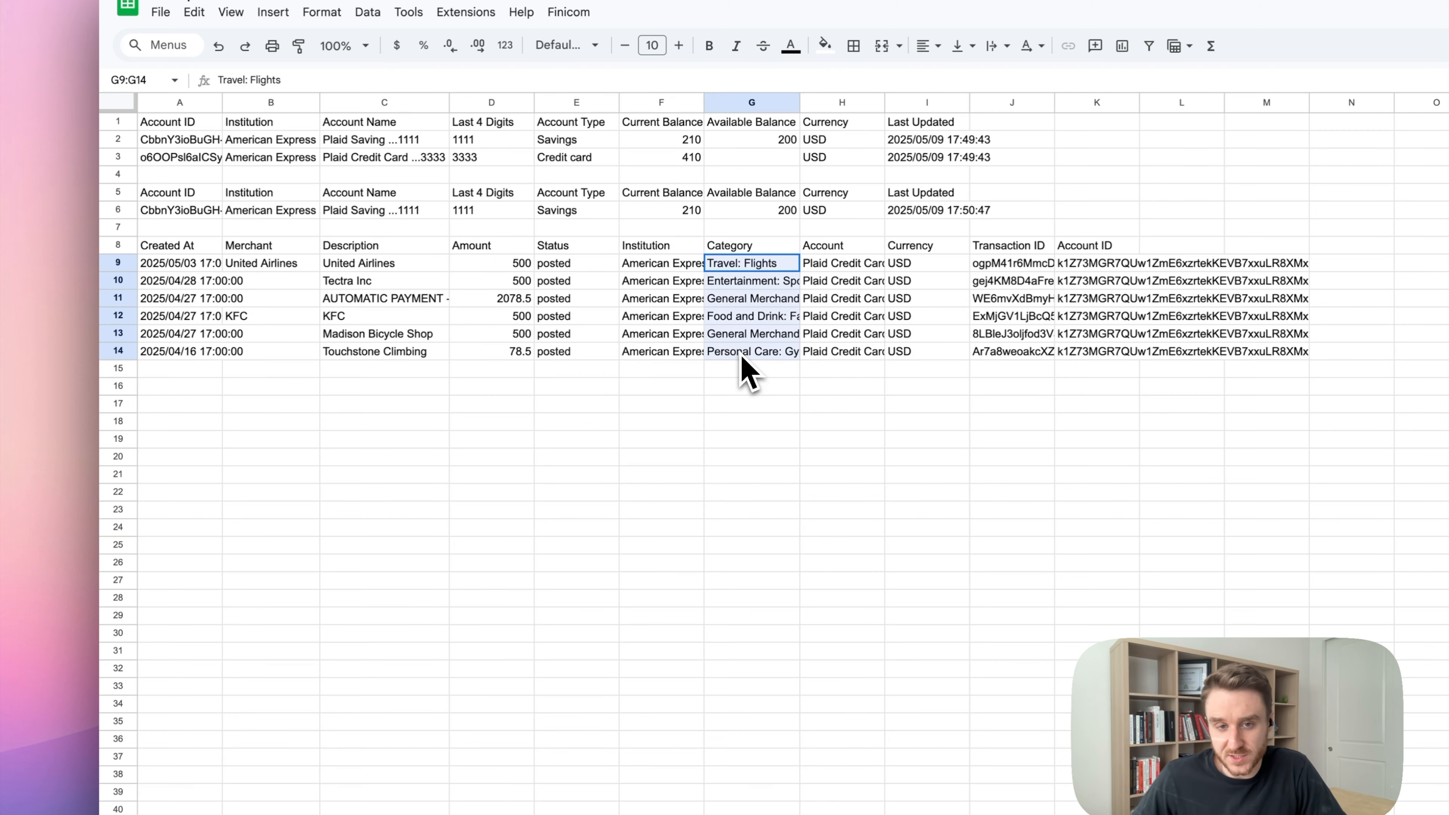
{"action": "left_click_drag", "start_coordinate": [842, 263], "coordinate": [813, 358]}
{"action": "left_click", "coordinate": [871, 442]}
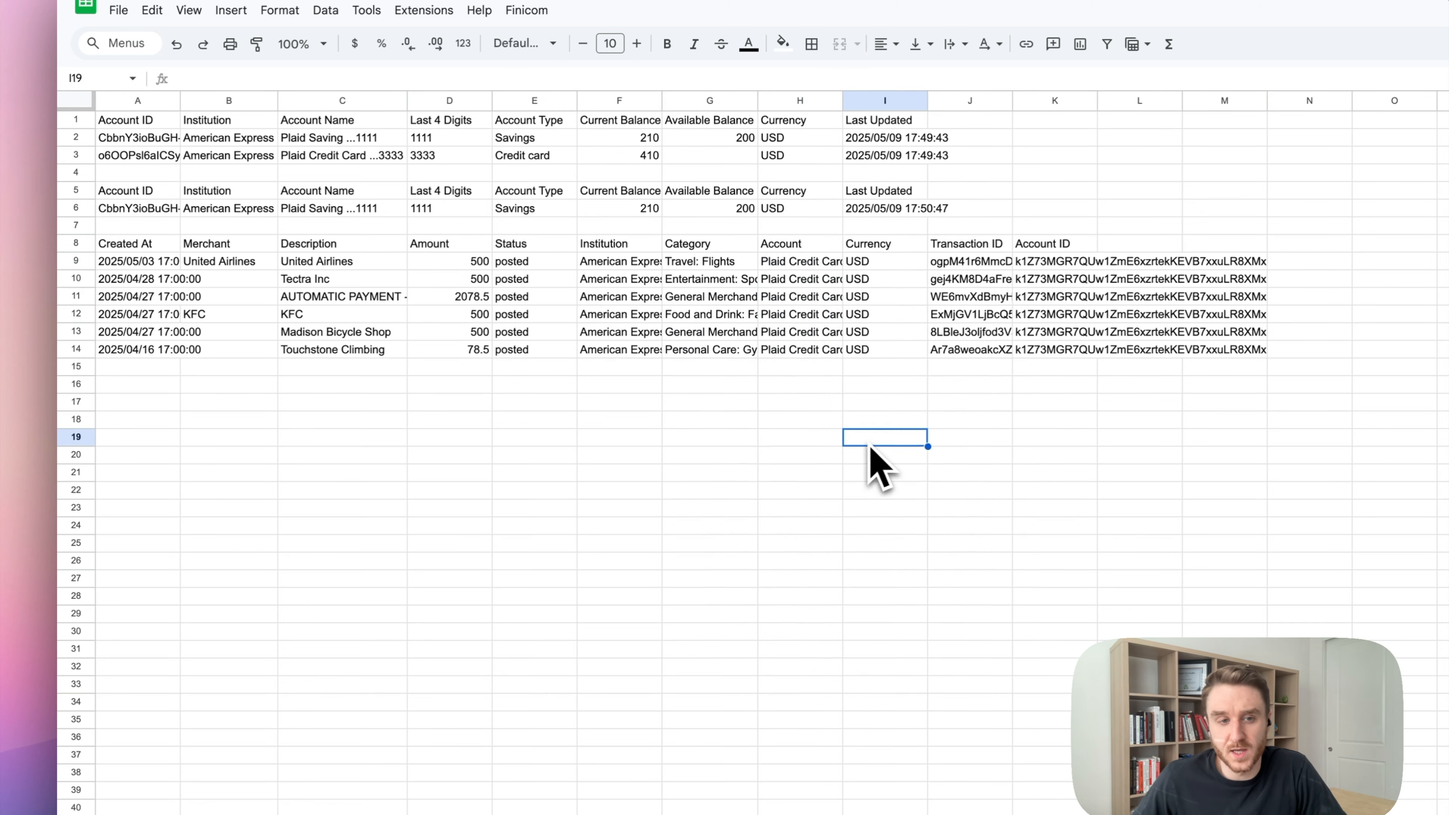
{"action": "left_click", "coordinate": [140, 248]}
Replace the A3 reference in the A8 formula with the range A2:A3.
{"action": "double_click", "coordinate": [181, 274]}
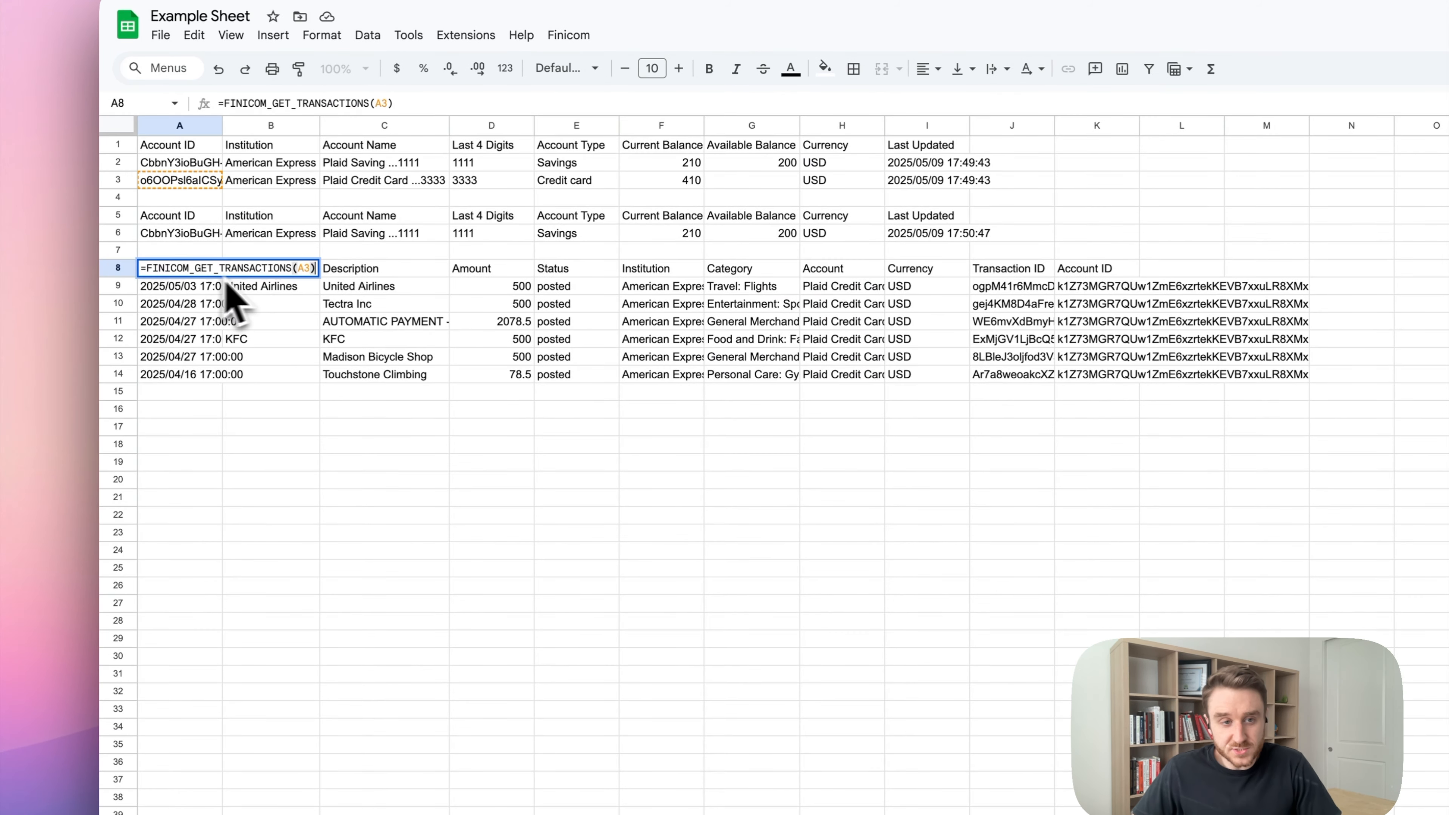
{"action": "left_click", "coordinate": [307, 274]}
{"action": "key", "text": "BackSpace"}
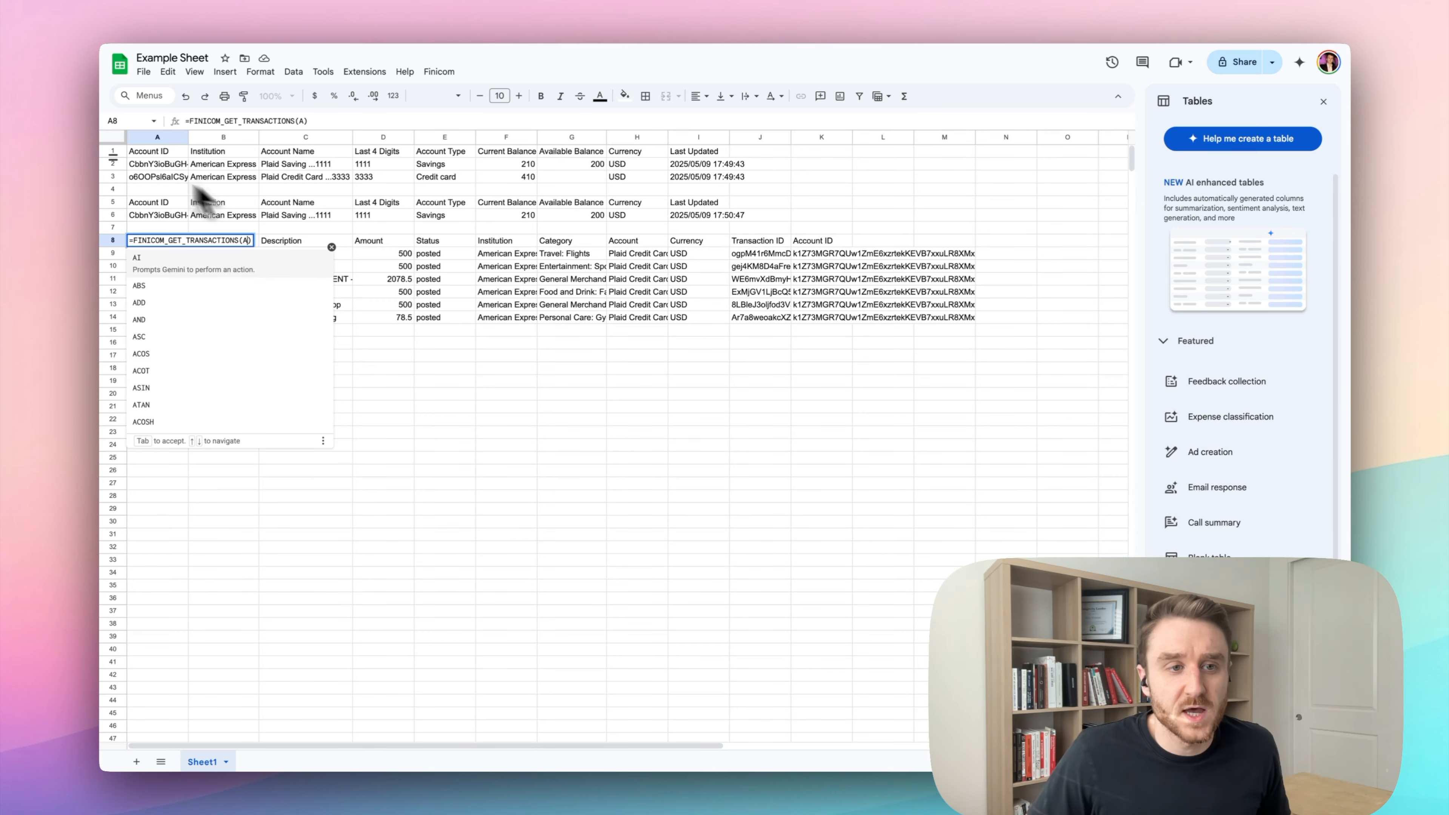
{"action": "key", "text": "BackSpace"}
{"action": "left_click_drag", "start_coordinate": [172, 170], "coordinate": [165, 178]}
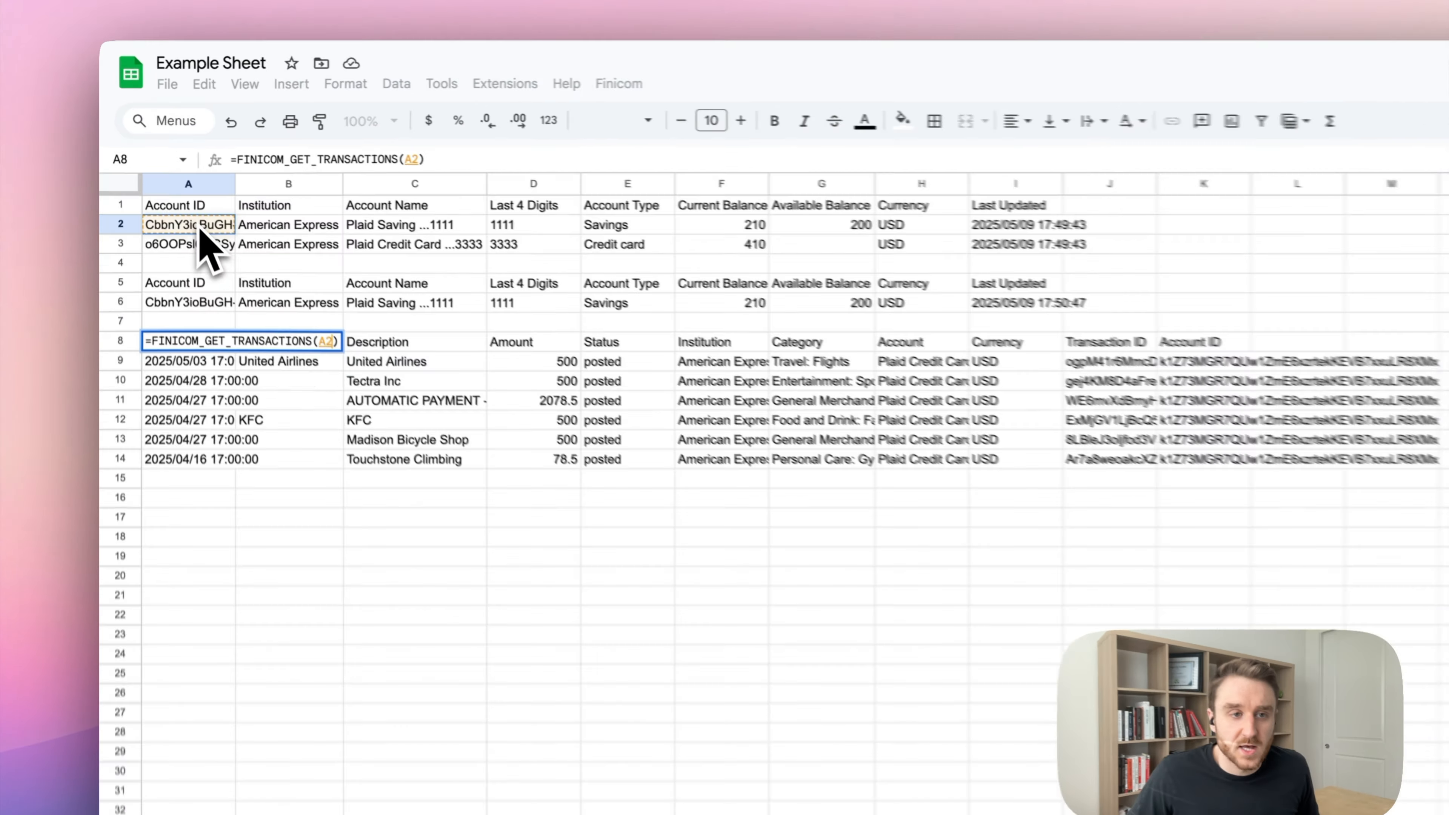
{"action": "key", "text": "Return"}
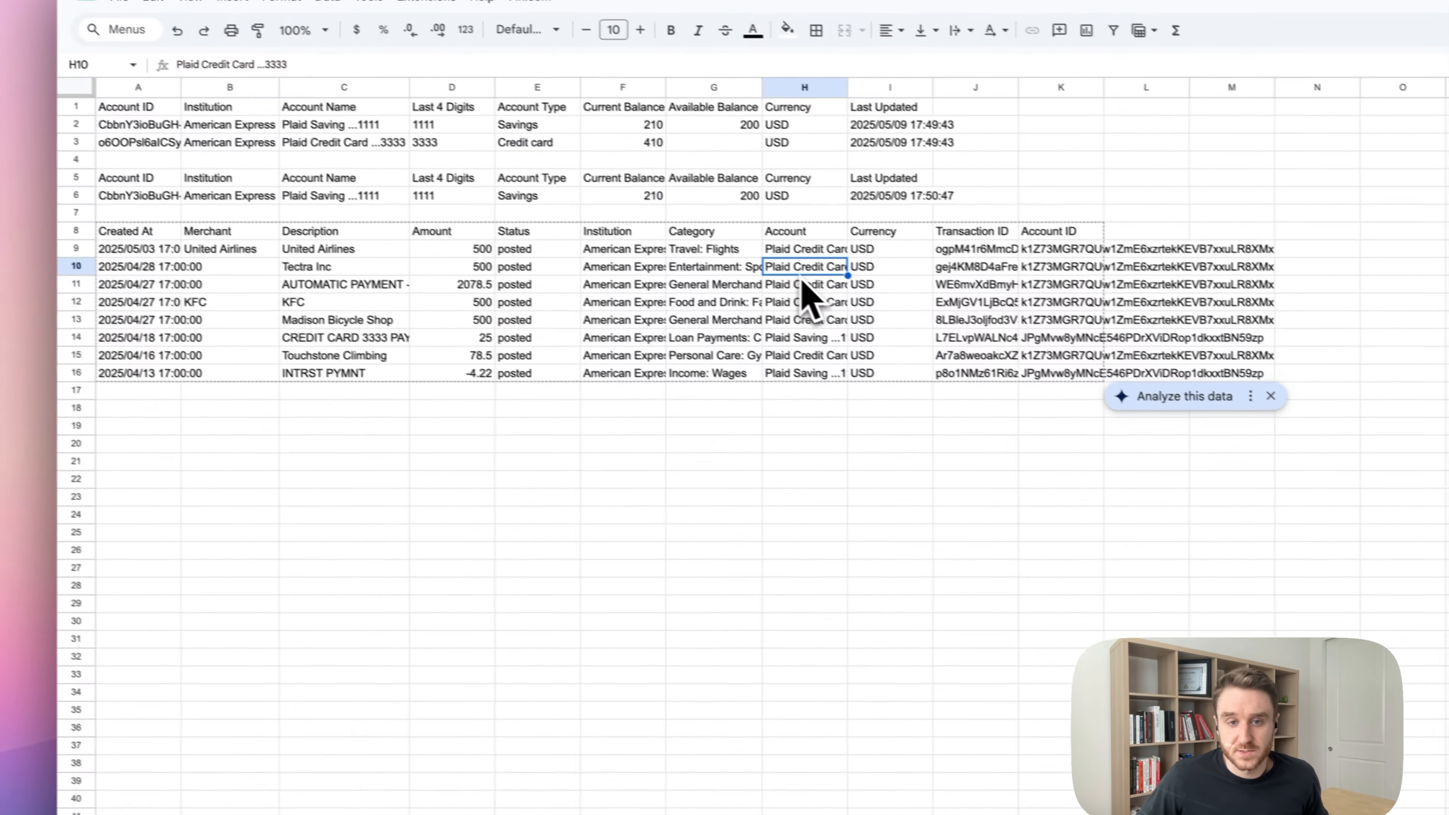
Review the column H account names, including the new Plaid Saving entries.
{"action": "left_click_drag", "start_coordinate": [529, 141], "coordinate": [530, 224]}
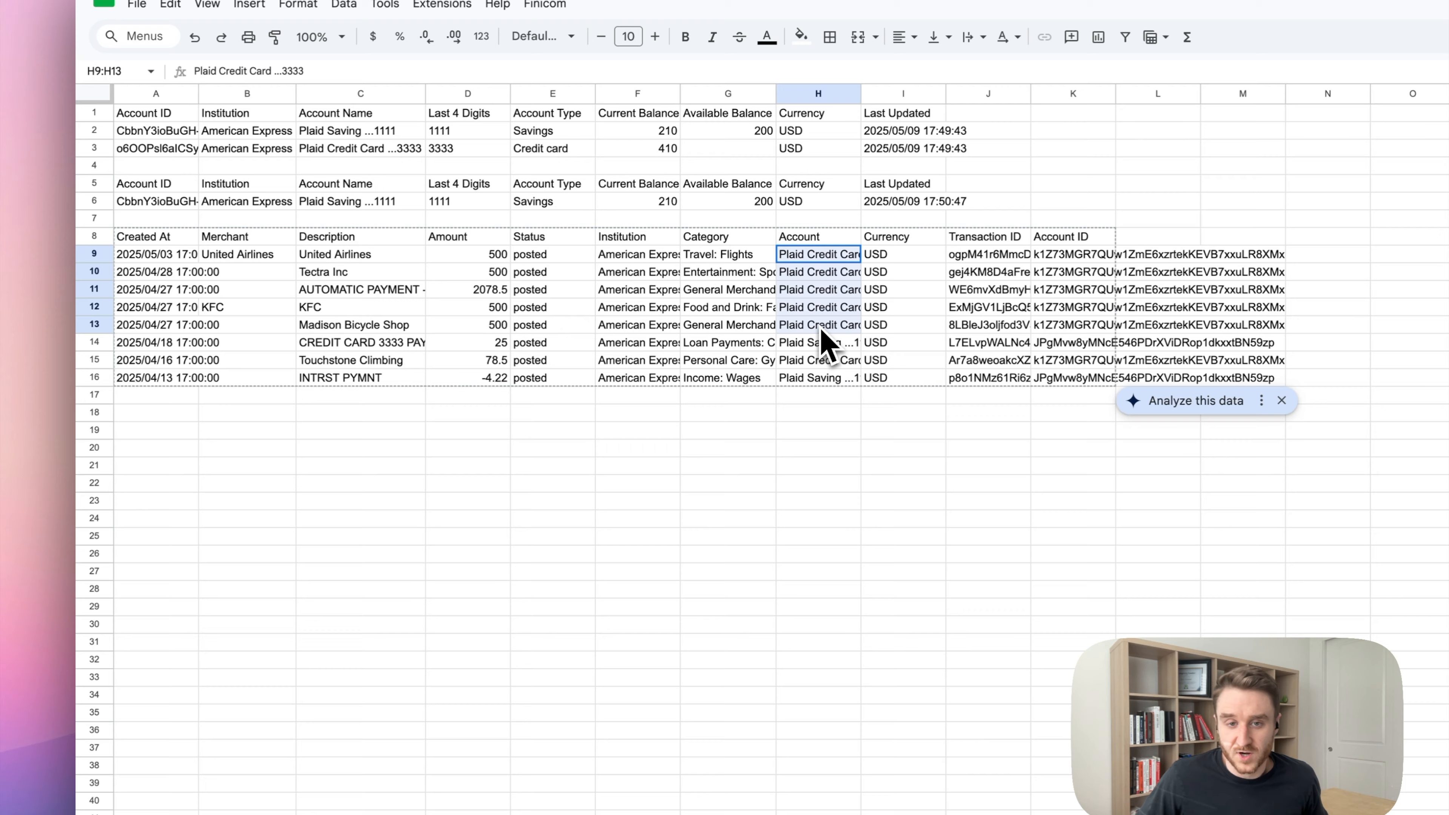
{"action": "left_click", "coordinate": [830, 346]}
{"action": "left_click", "coordinate": [825, 377]}
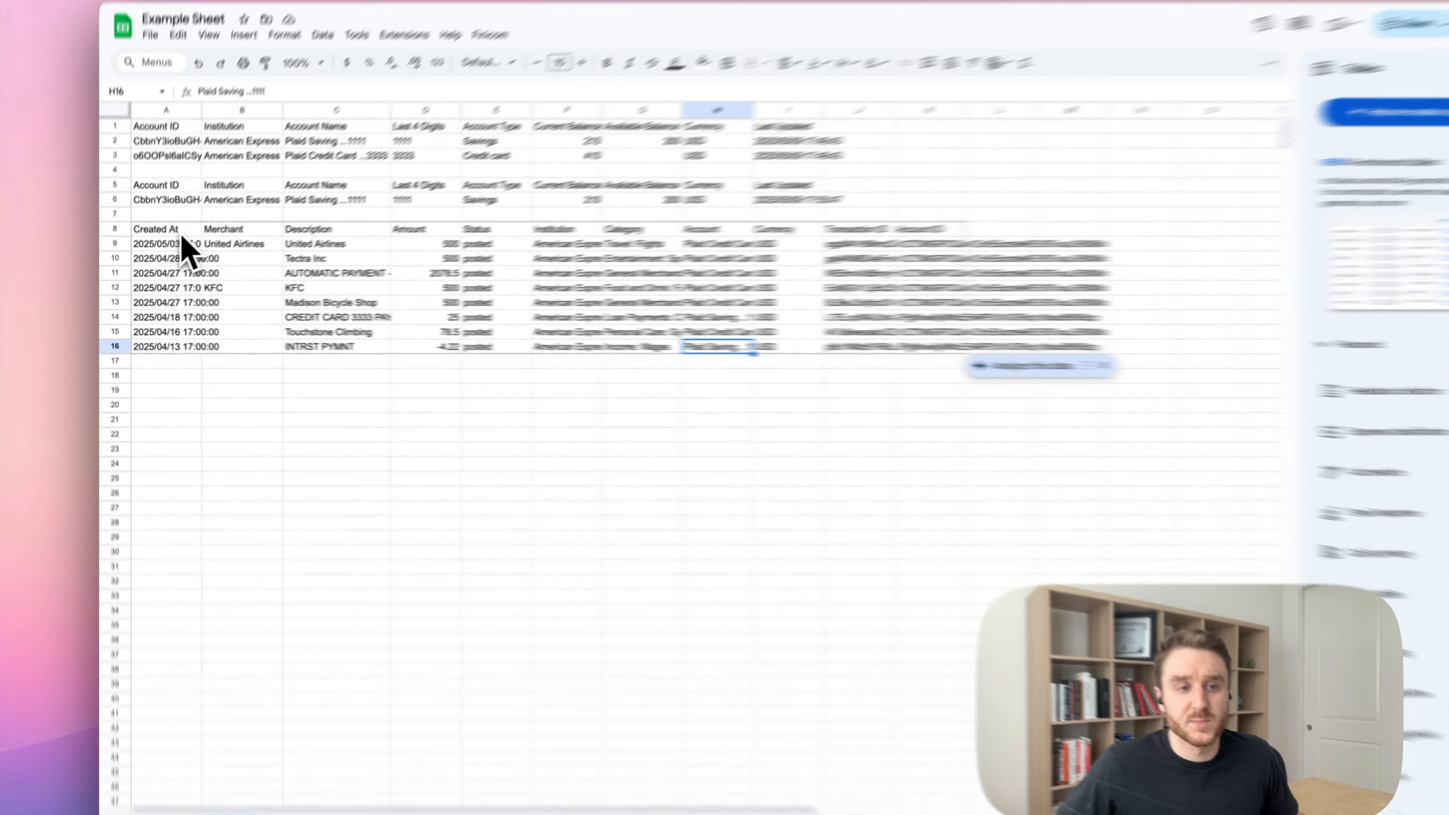
Add a "2024" period argument after A2:A3 in the A8 transactions formula.
{"action": "double_click", "coordinate": [181, 232]}
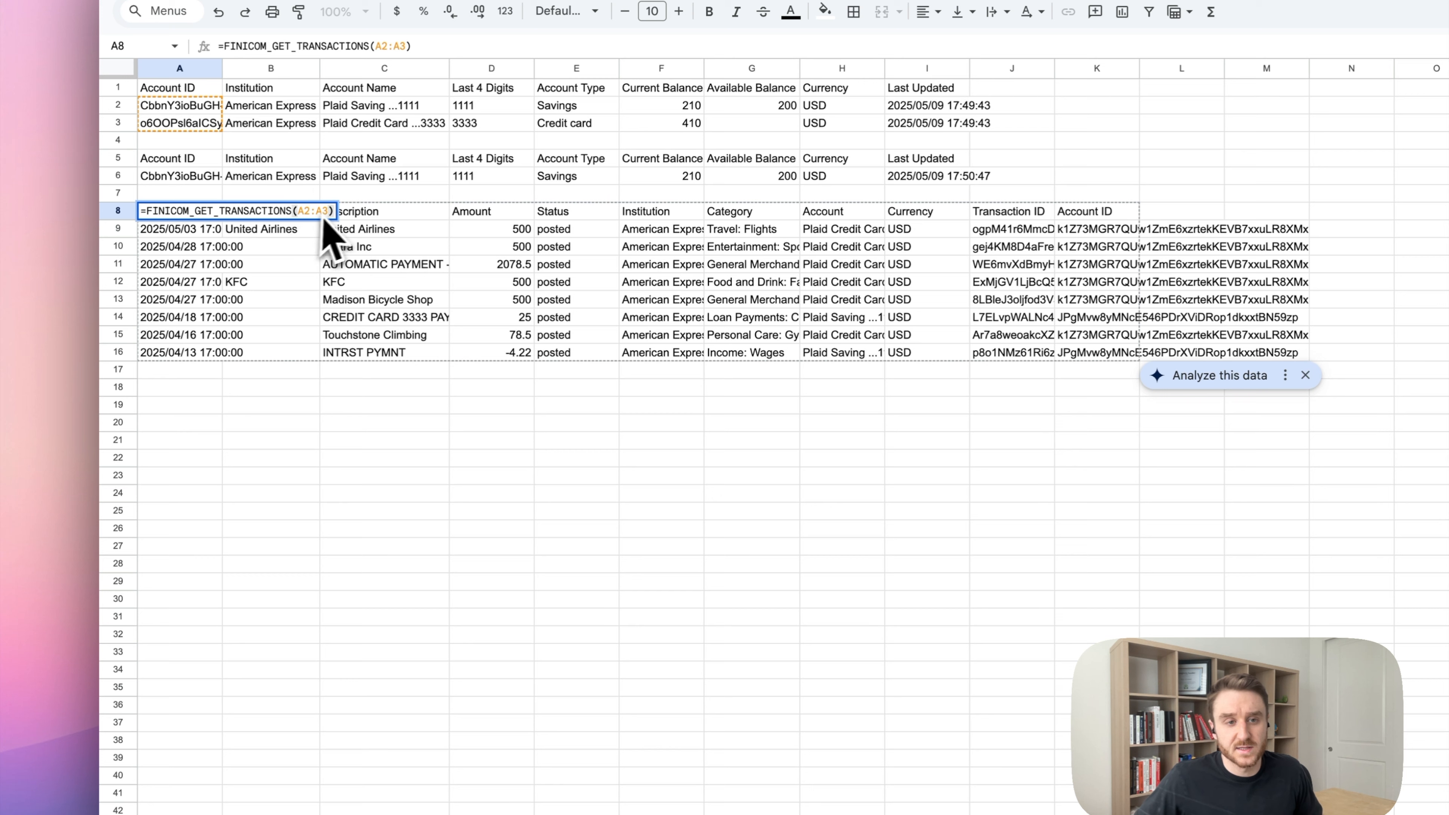
{"action": "left_click", "coordinate": [288, 229]}
{"action": "type", "text": ", \"2024"}
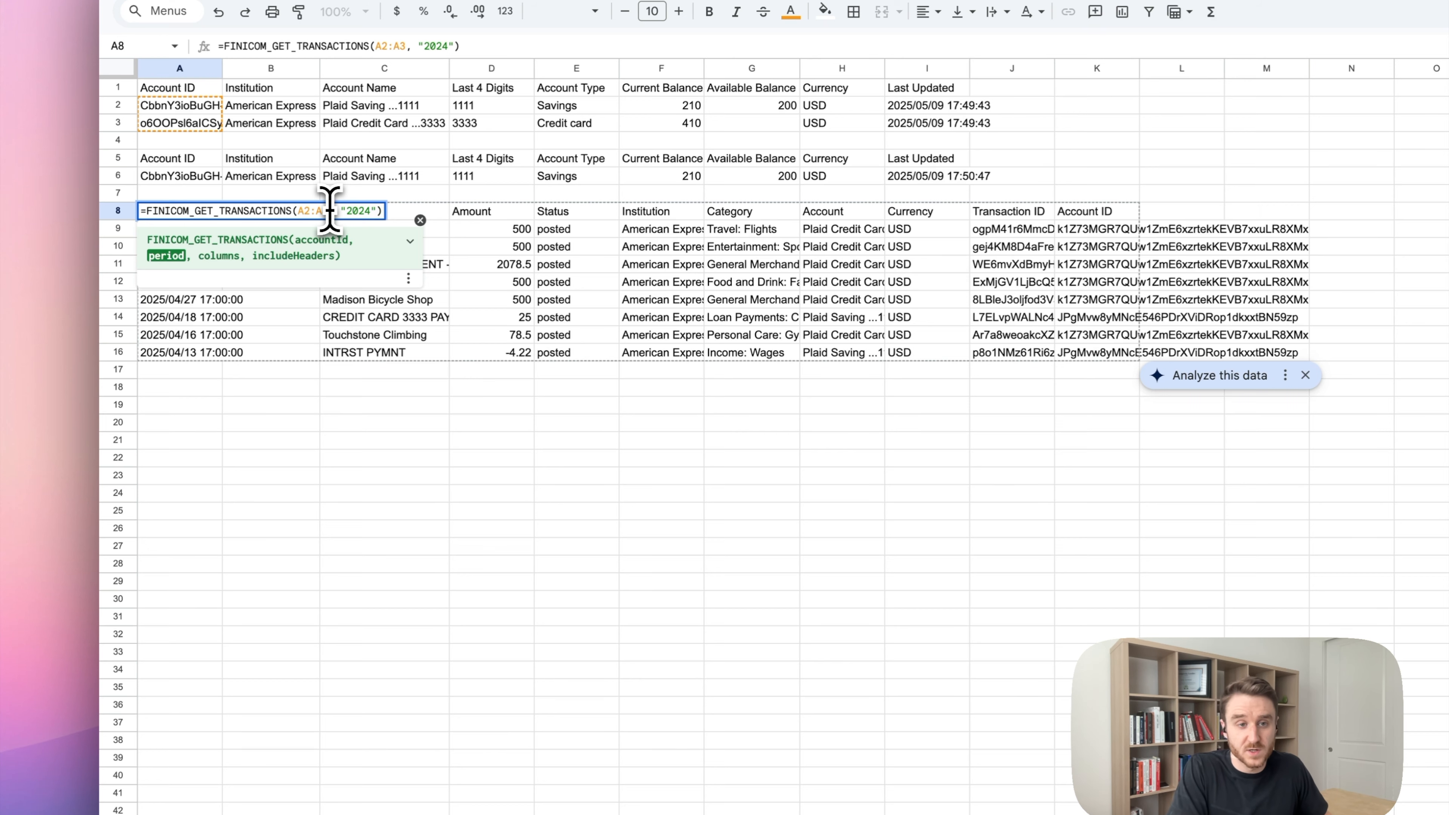
{"action": "key", "text": "Return"}
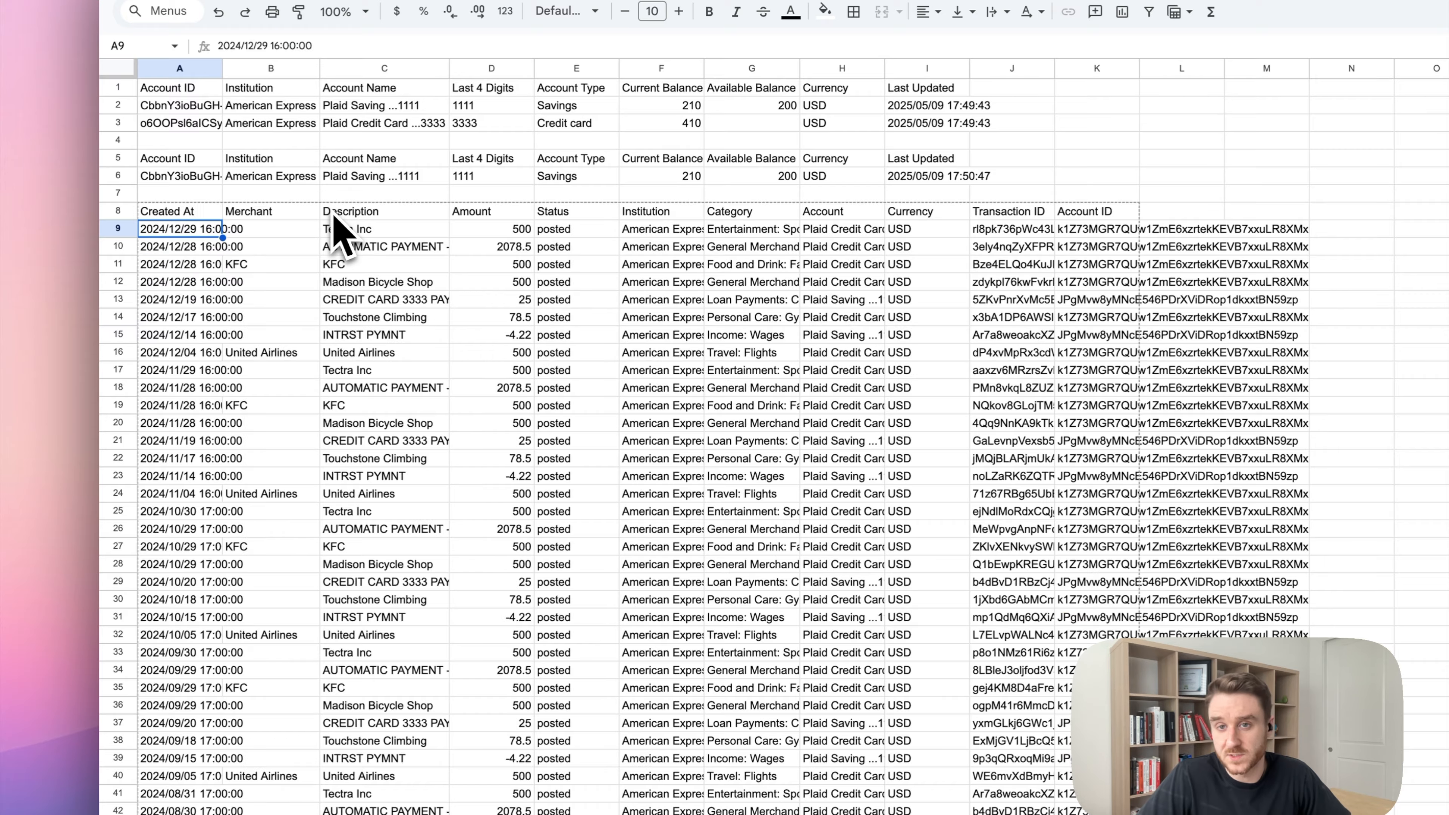
Review the year's amounts in column D and account names in H10:H31.
{"action": "scroll", "coordinate": [343, 491], "scroll_direction": "down", "scroll_amount": 15}
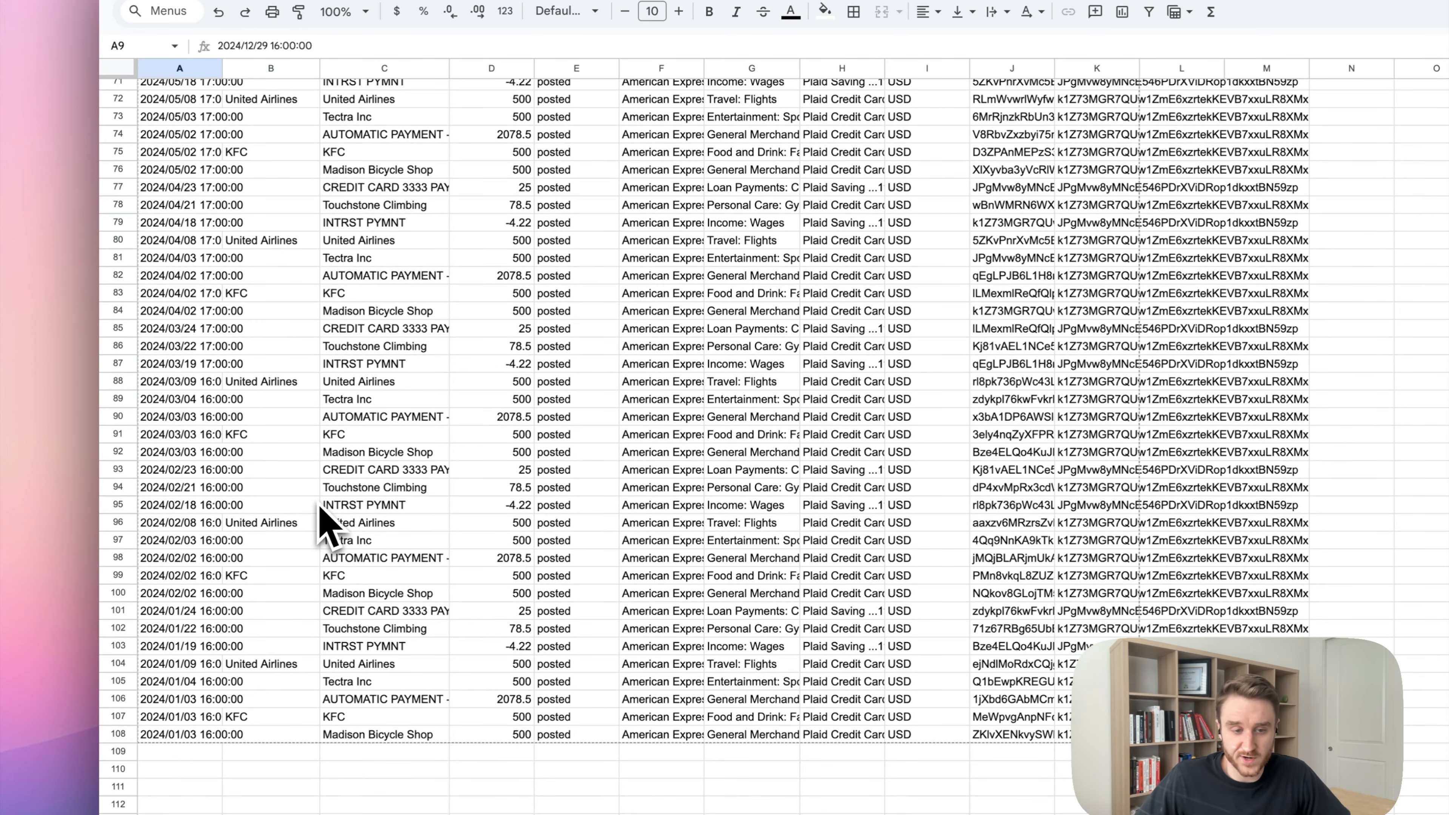
{"action": "scroll", "coordinate": [456, 662], "scroll_direction": "up", "scroll_amount": 15}
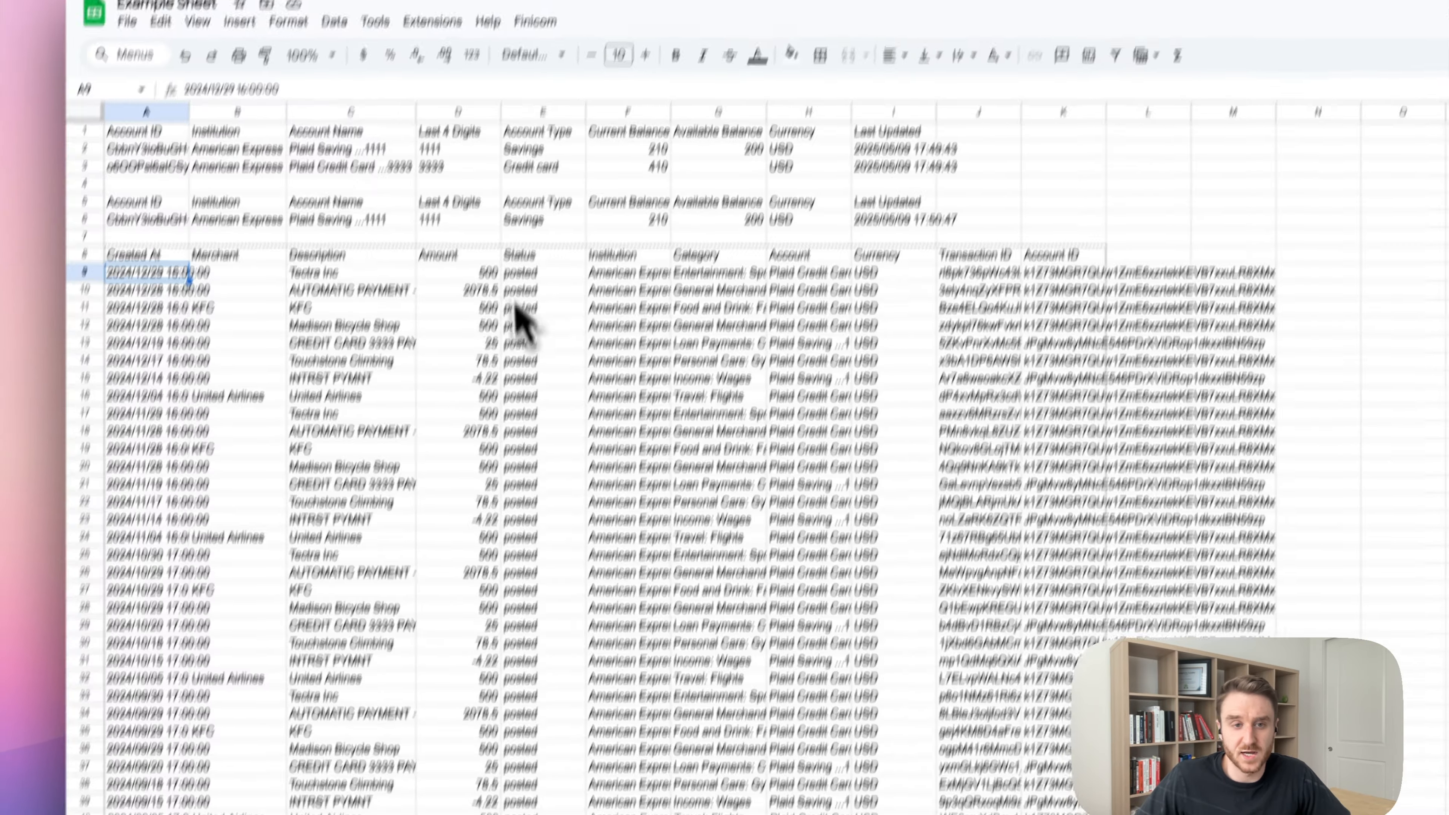
{"action": "left_click_drag", "start_coordinate": [428, 168], "coordinate": [427, 556]}
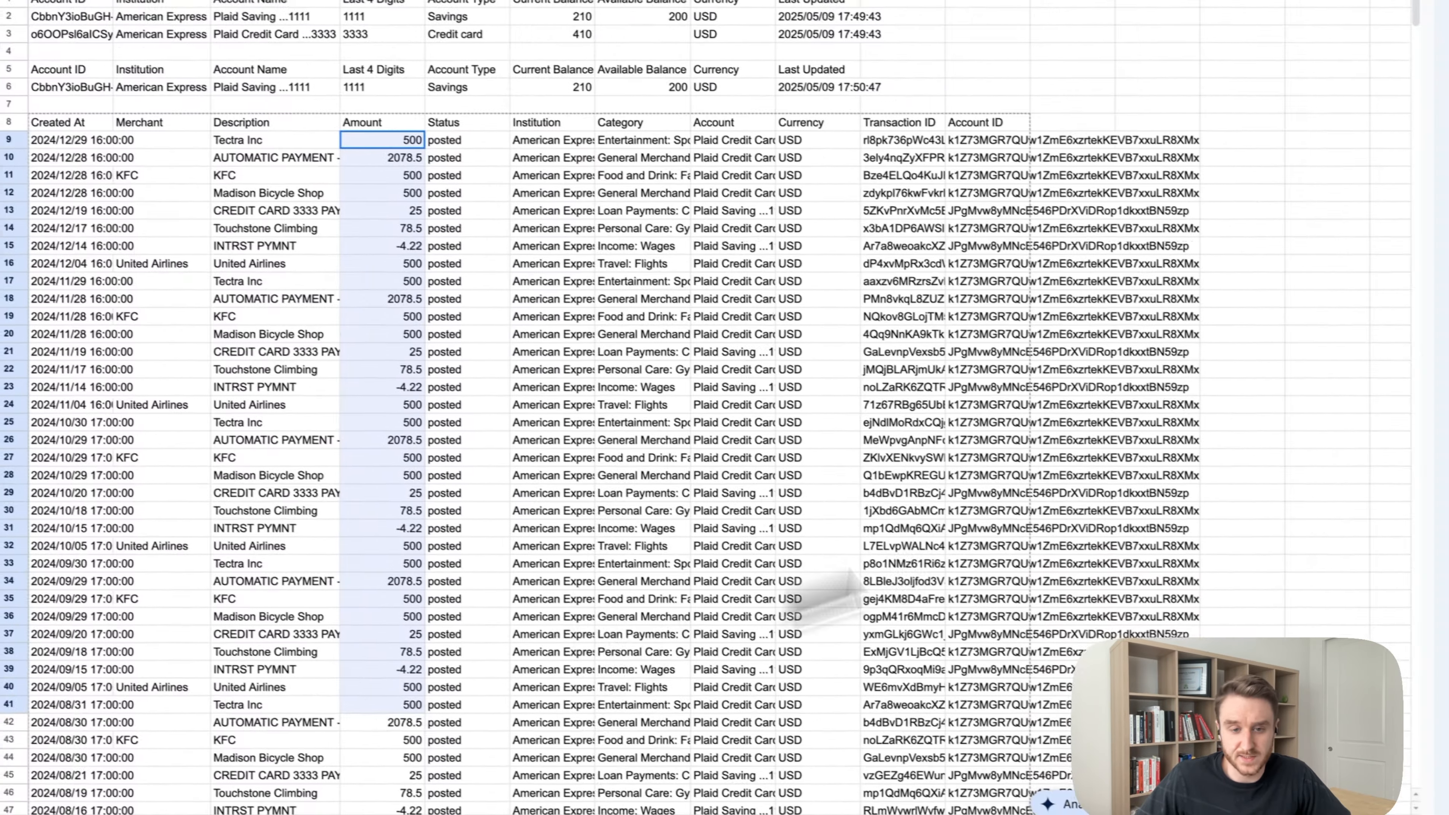
{"action": "left_click", "coordinate": [923, 578]}
{"action": "left_click", "coordinate": [729, 531]}
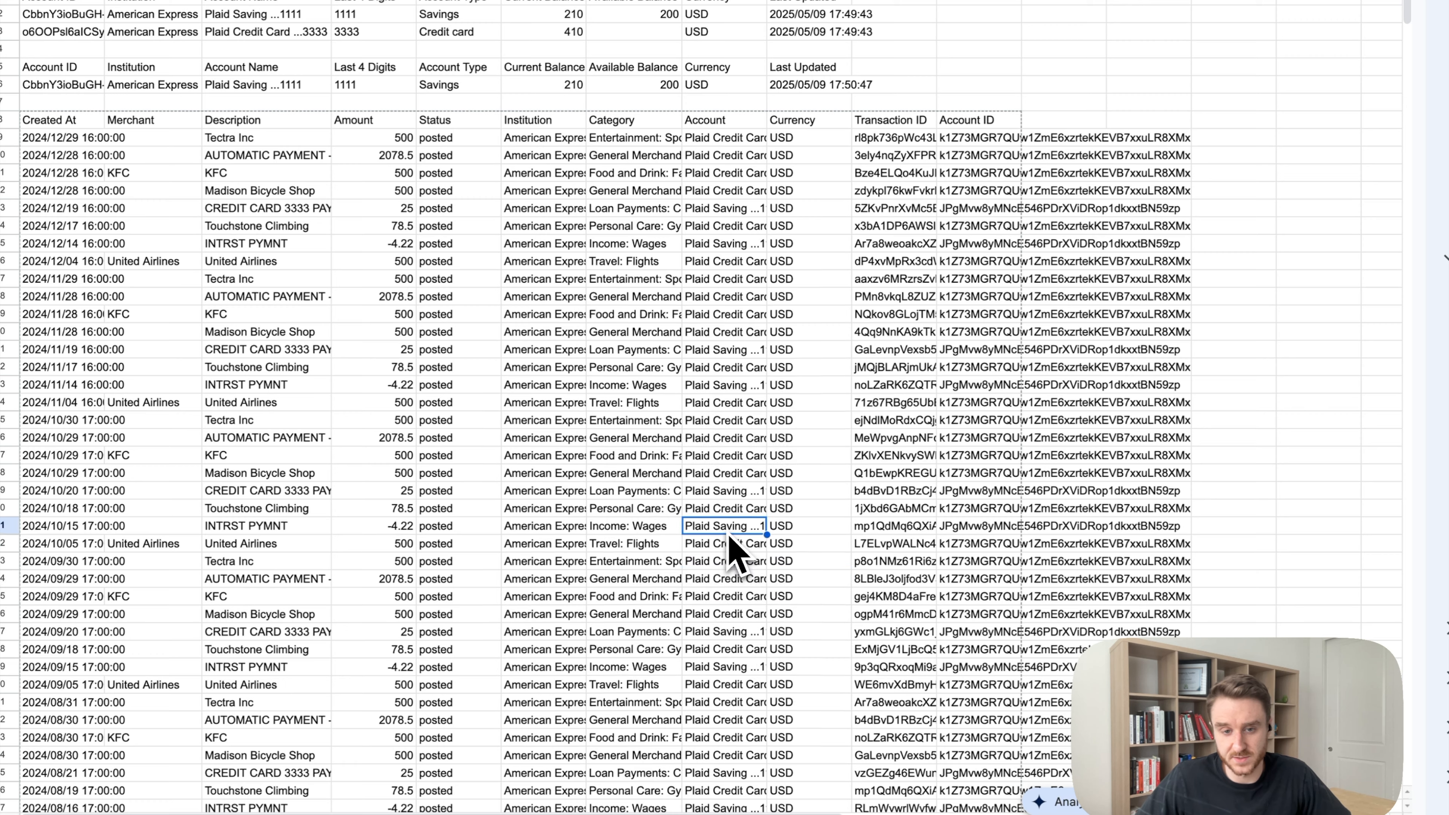
{"action": "left_click_drag", "start_coordinate": [730, 536], "coordinate": [716, 161]}
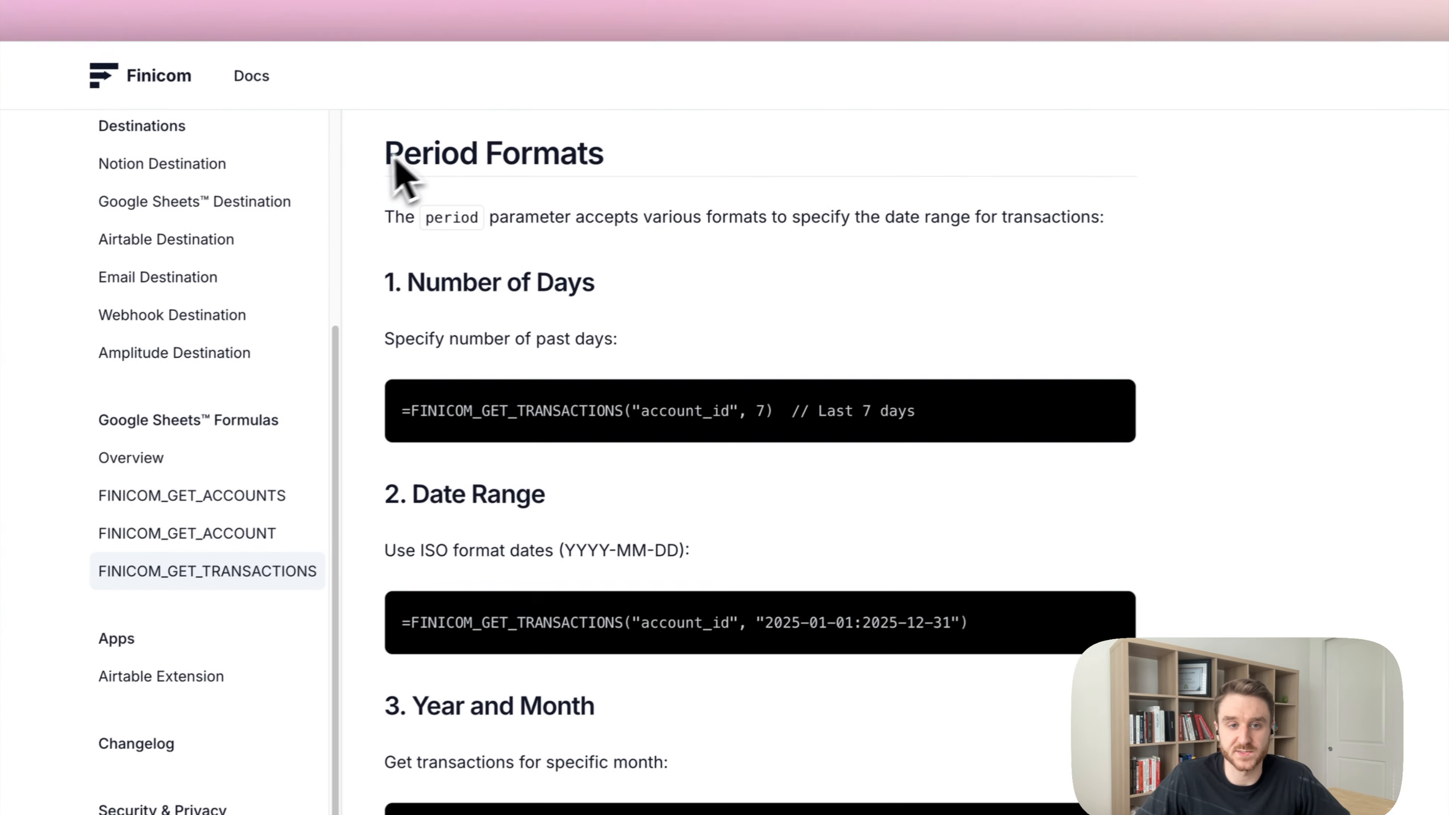
Read down the Period Formats docs past day-count and 2025-01-01:2025-12-31 examples to relative periods.
{"action": "left_click_drag", "start_coordinate": [528, 102], "coordinate": [765, 118]}
{"action": "scroll", "coordinate": [850, 456], "scroll_direction": "down", "scroll_amount": 1}
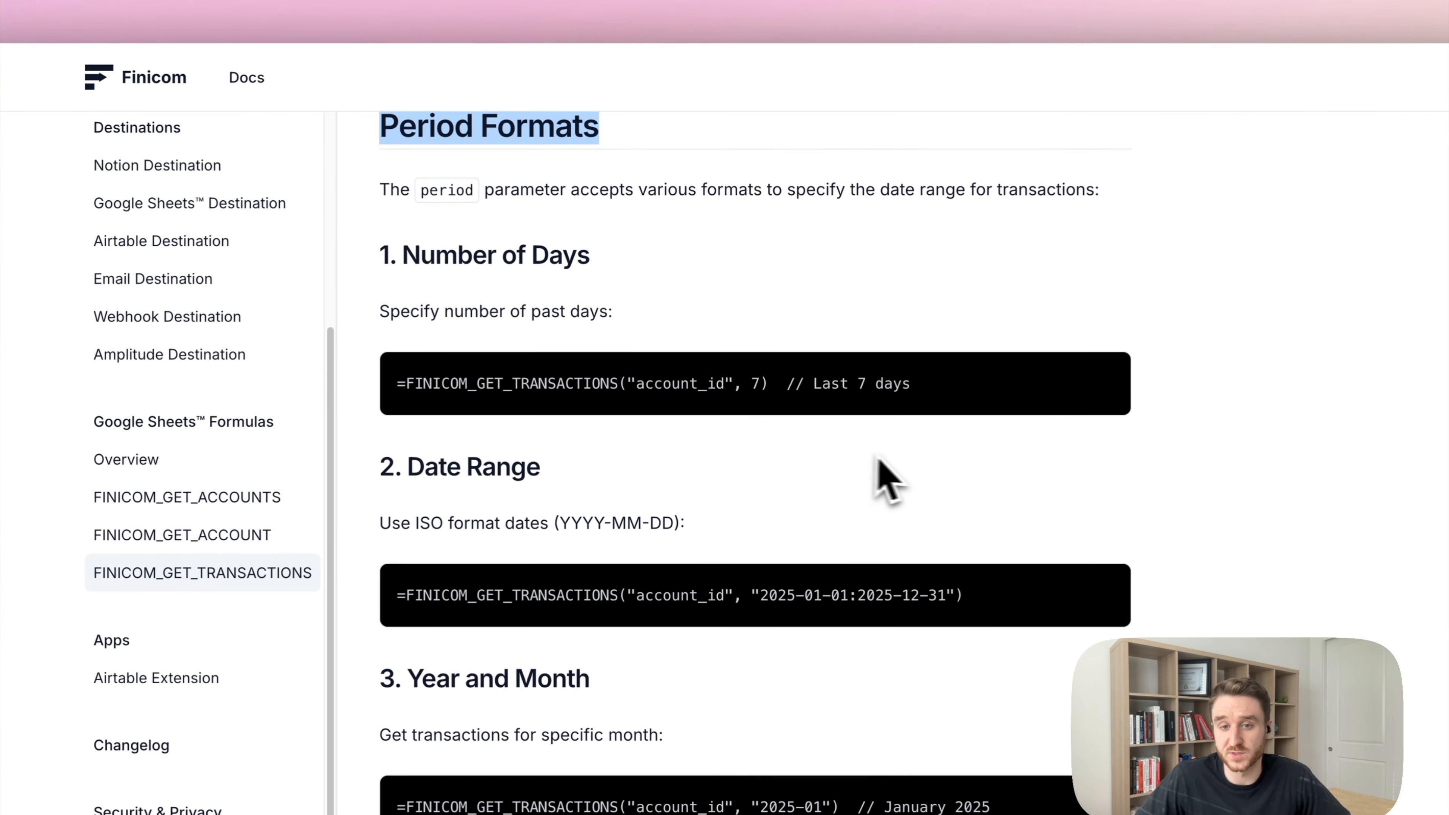
{"action": "double_click", "coordinate": [762, 385]}
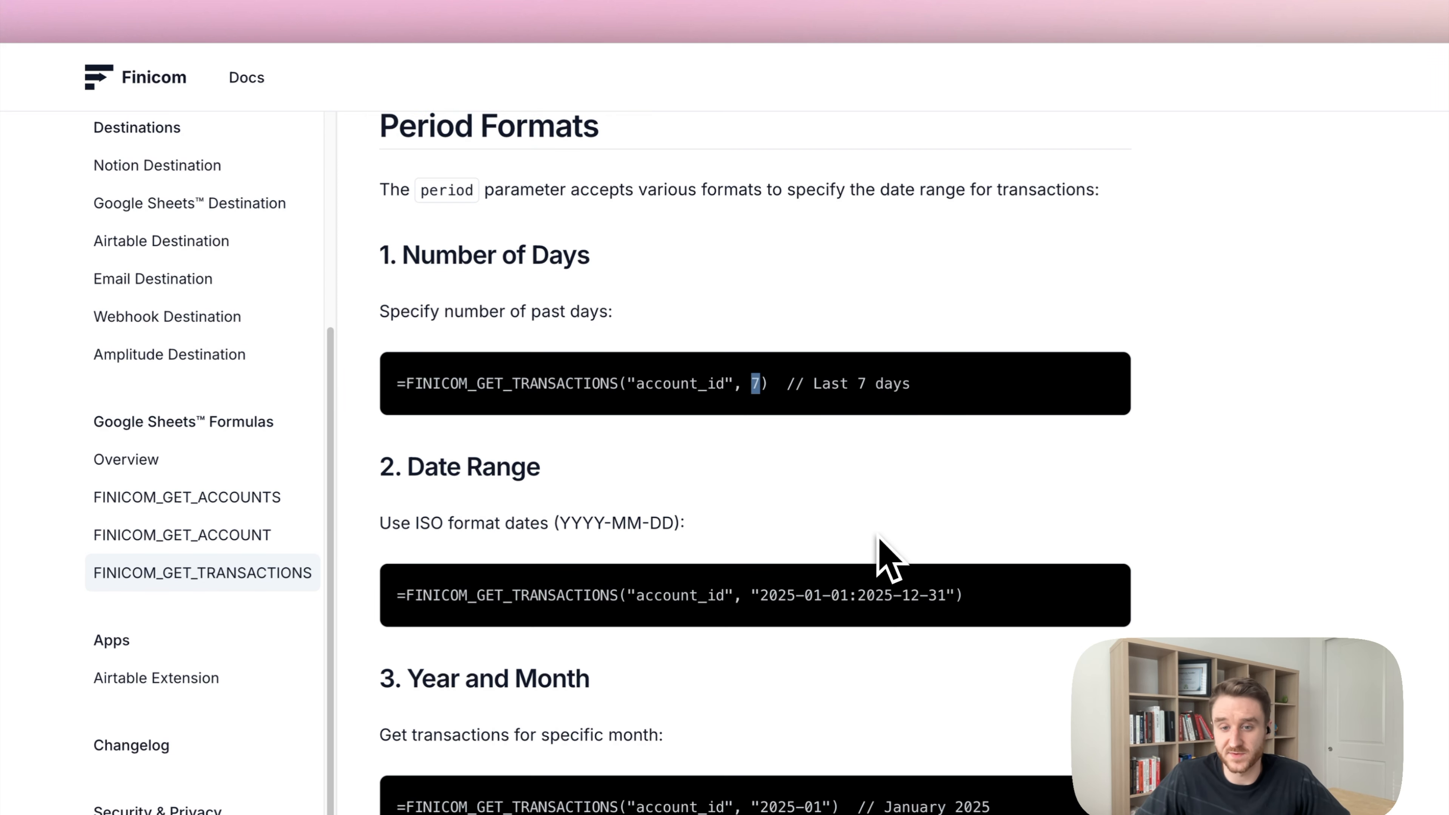
{"action": "scroll", "coordinate": [870, 554], "scroll_direction": "down", "scroll_amount": 4}
{"action": "left_click_drag", "start_coordinate": [773, 393], "coordinate": [948, 402]}
{"action": "scroll", "coordinate": [825, 527], "scroll_direction": "down", "scroll_amount": 4}
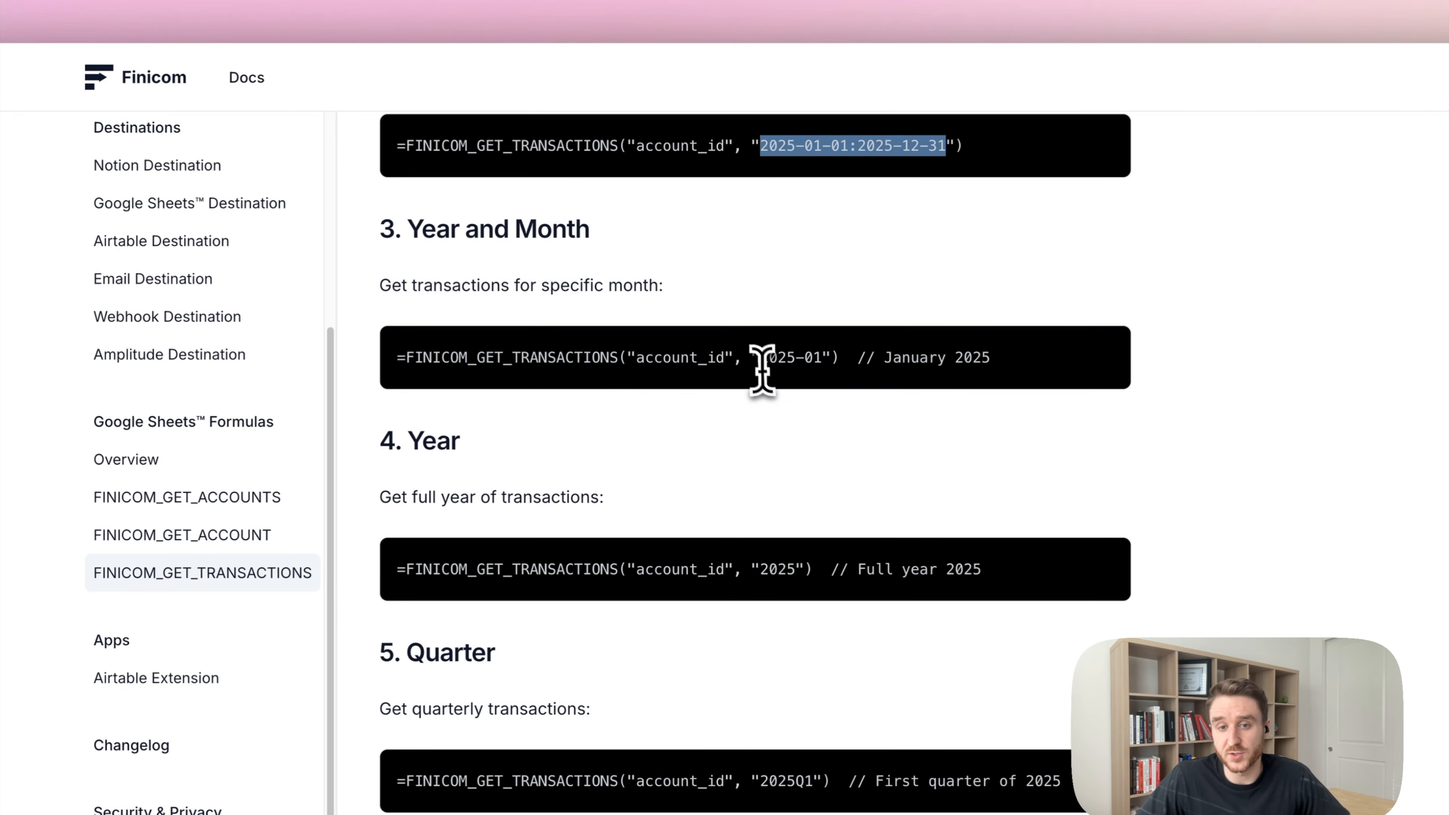
{"action": "left_click_drag", "start_coordinate": [762, 360], "coordinate": [844, 362]}
{"action": "scroll", "coordinate": [799, 565], "scroll_direction": "down", "scroll_amount": 3}
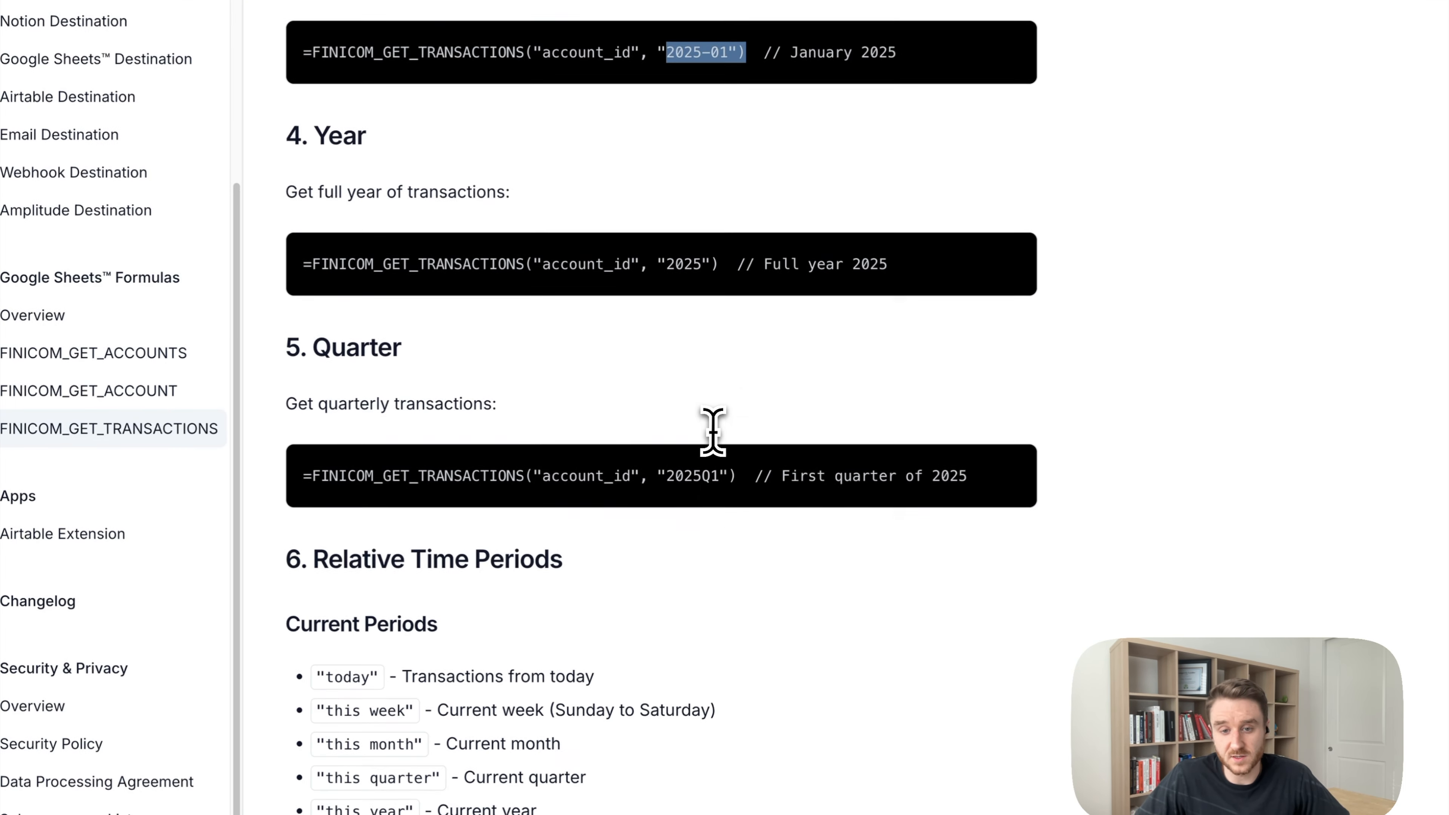
{"action": "scroll", "coordinate": [712, 431], "scroll_direction": "down", "scroll_amount": 12}
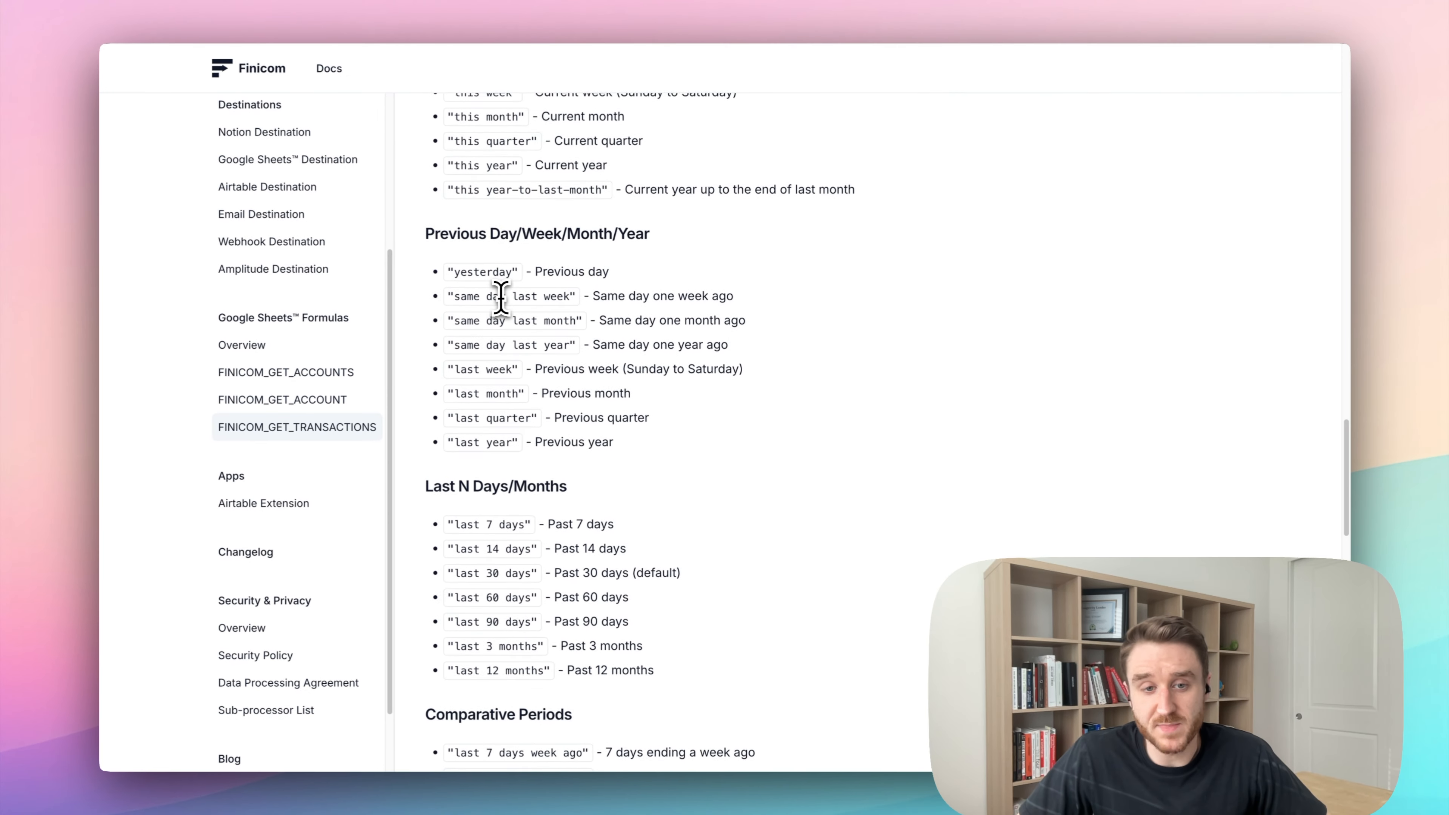
{"action": "scroll", "coordinate": [500, 297], "scroll_direction": "down", "scroll_amount": 9}
{"action": "scroll", "coordinate": [501, 297], "scroll_direction": "up", "scroll_amount": 4}
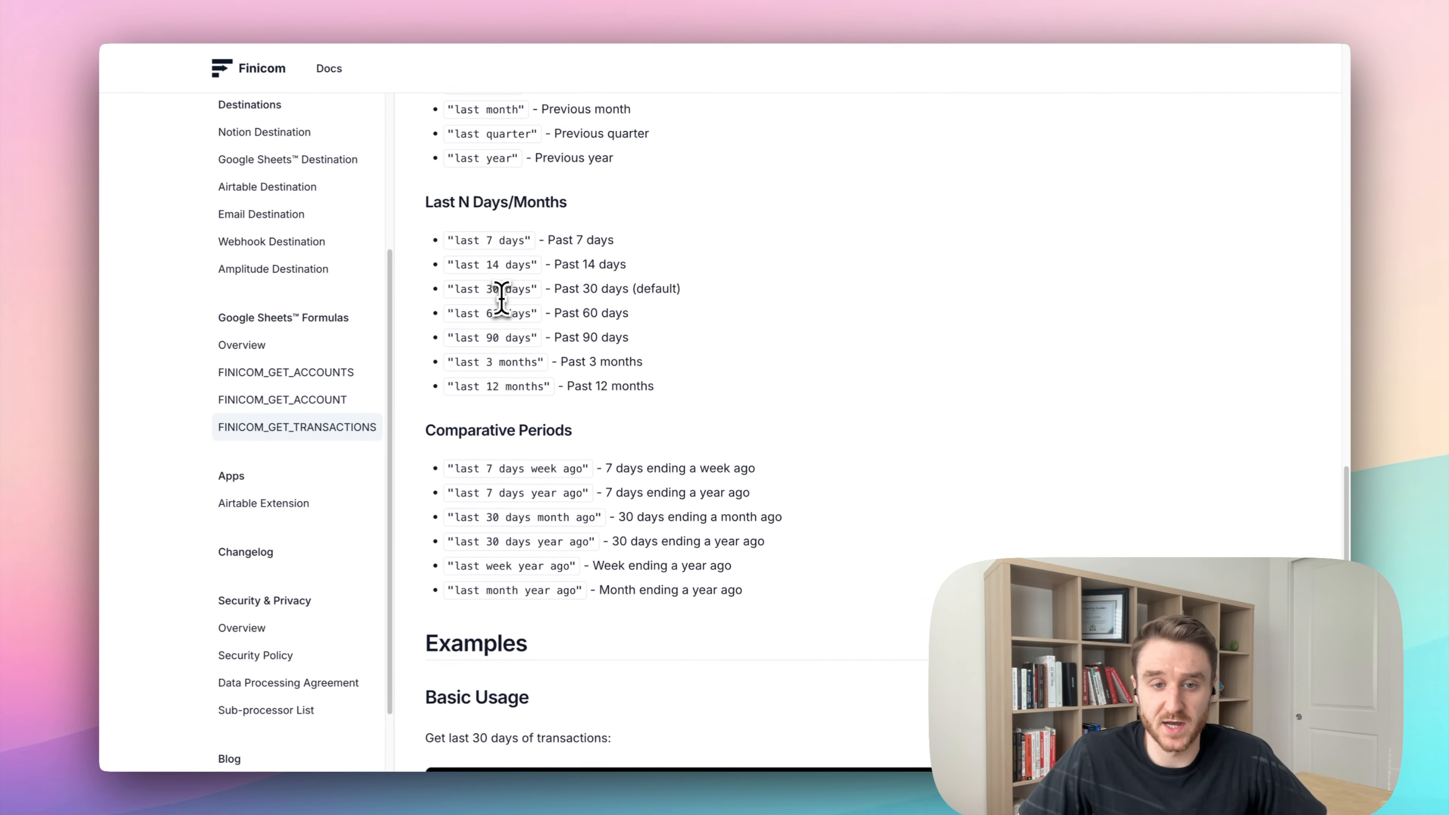
{"action": "scroll", "coordinate": [501, 297], "scroll_direction": "up", "scroll_amount": 2}
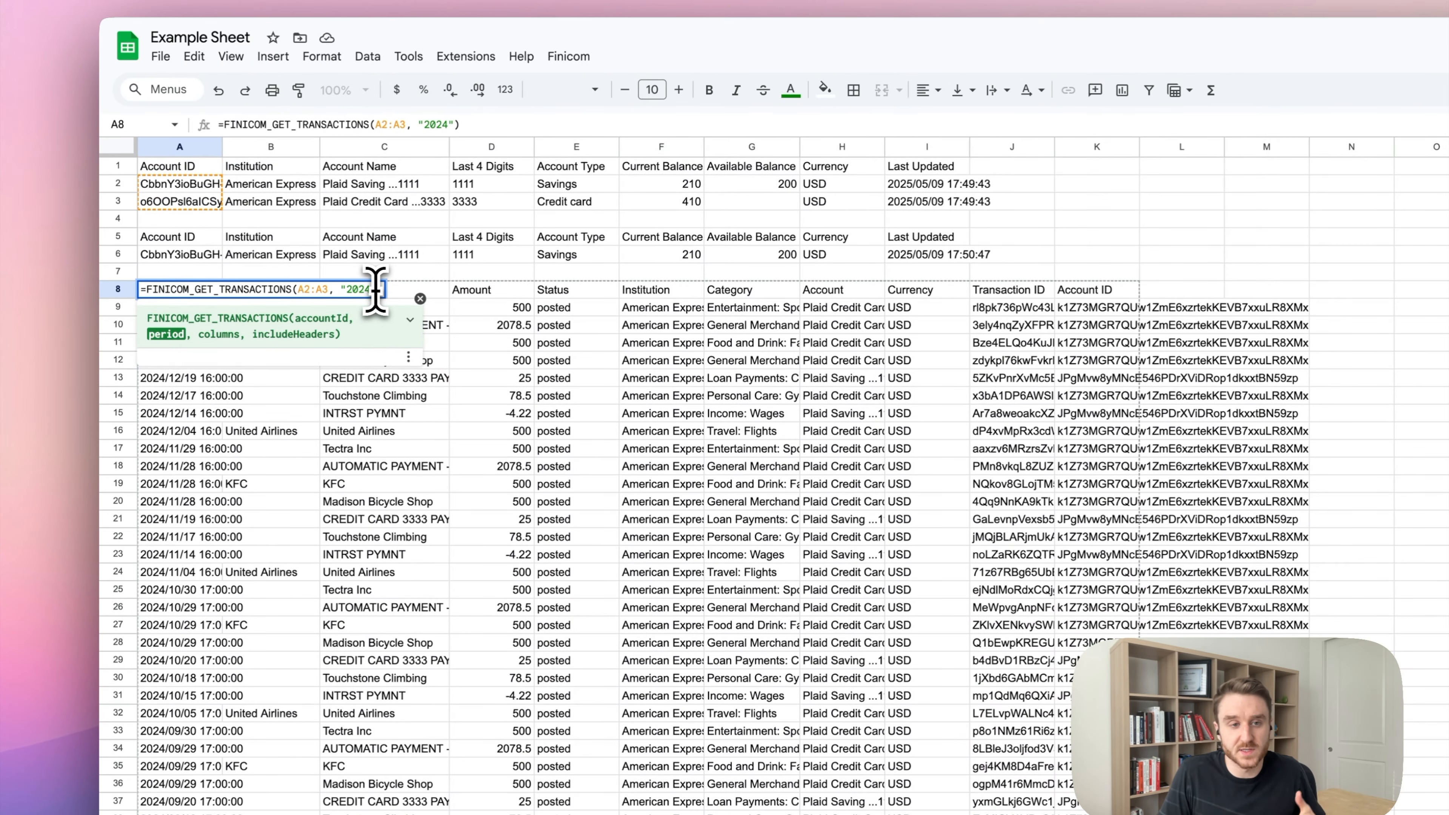
Add {"Amount", "Category"} as the columns argument of the A8 transactions formula.
{"action": "type", "text": ","}
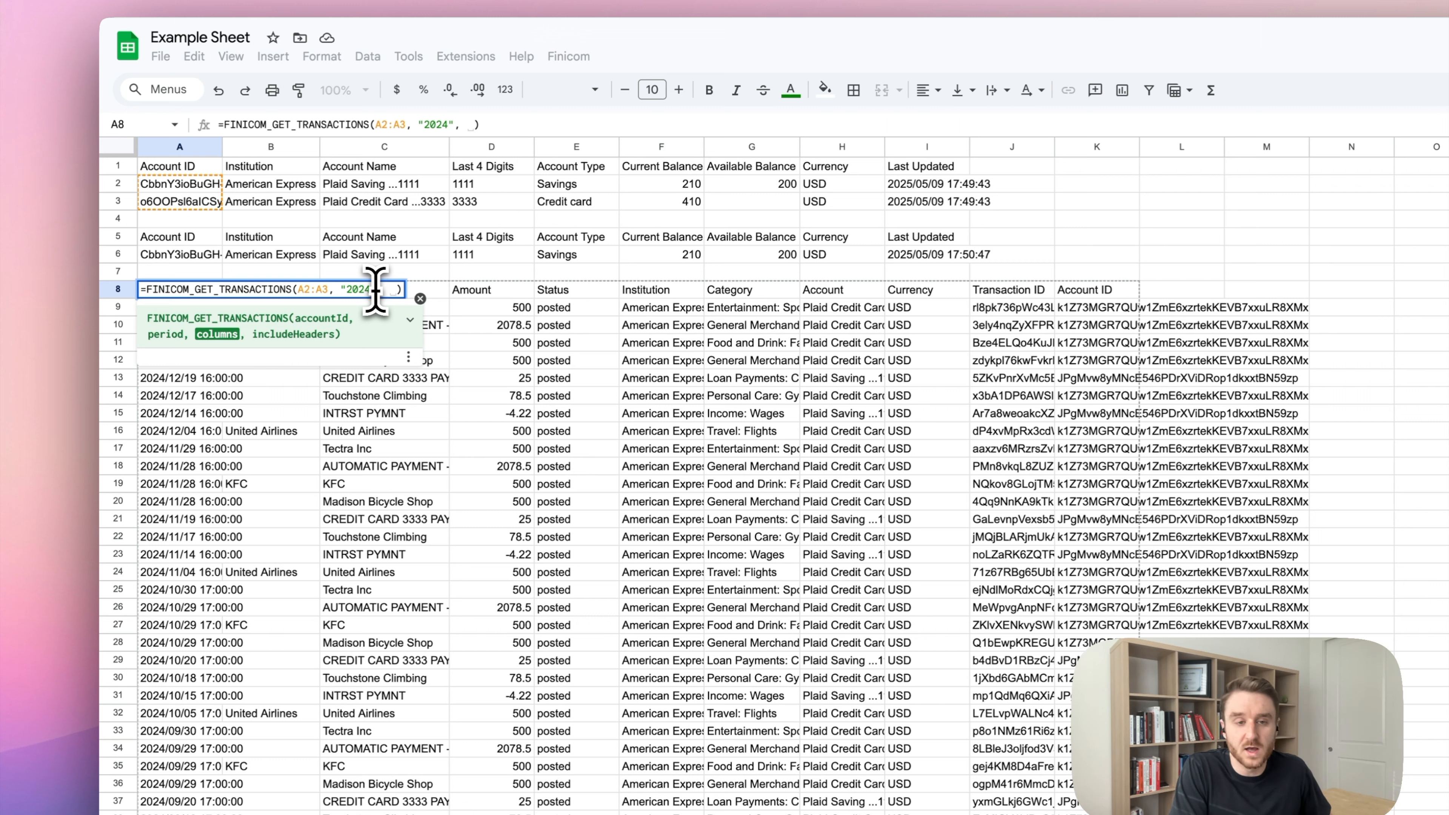
{"action": "type", "text": "{"}
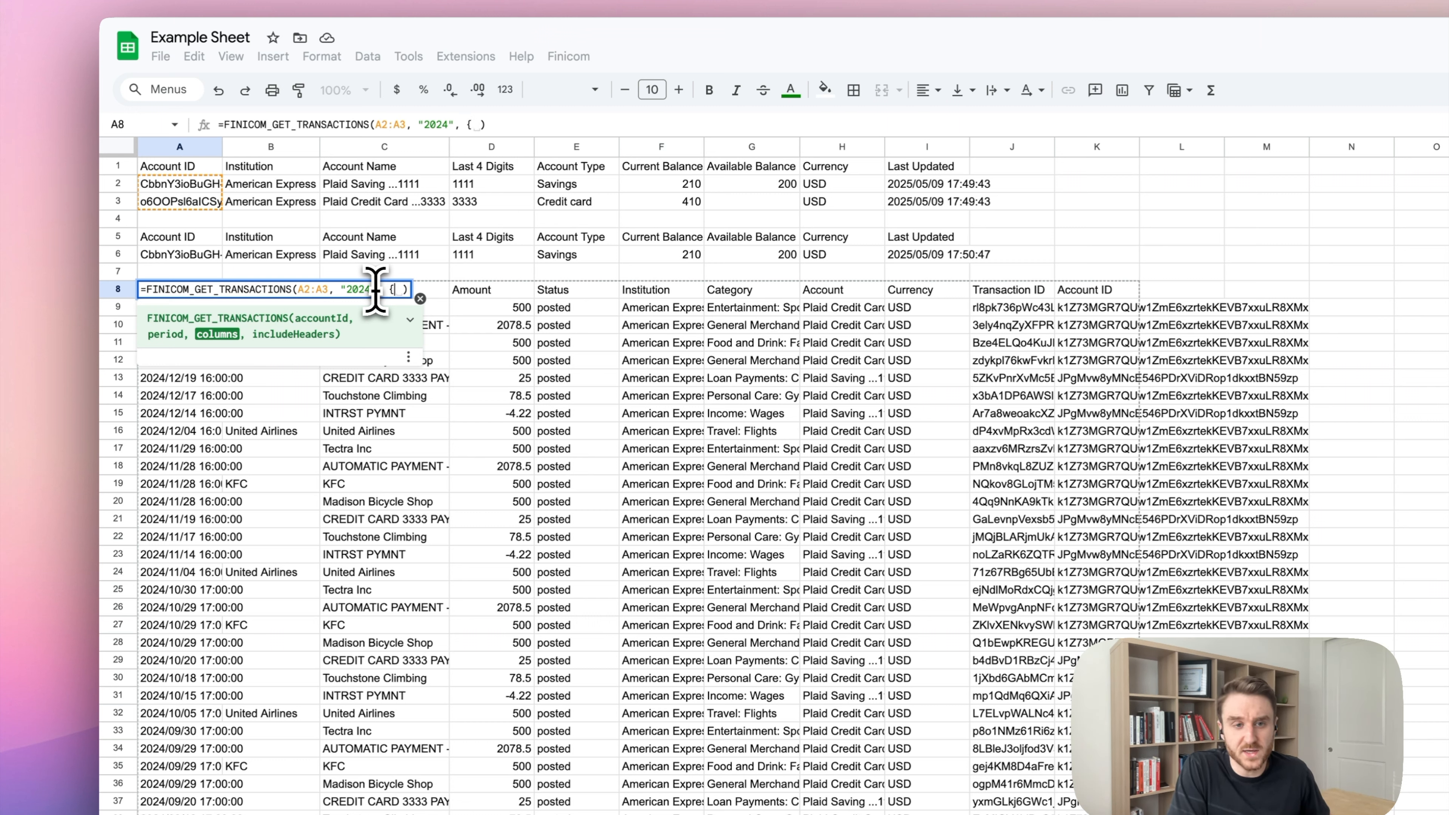
{"action": "type", "text": "\"A"}
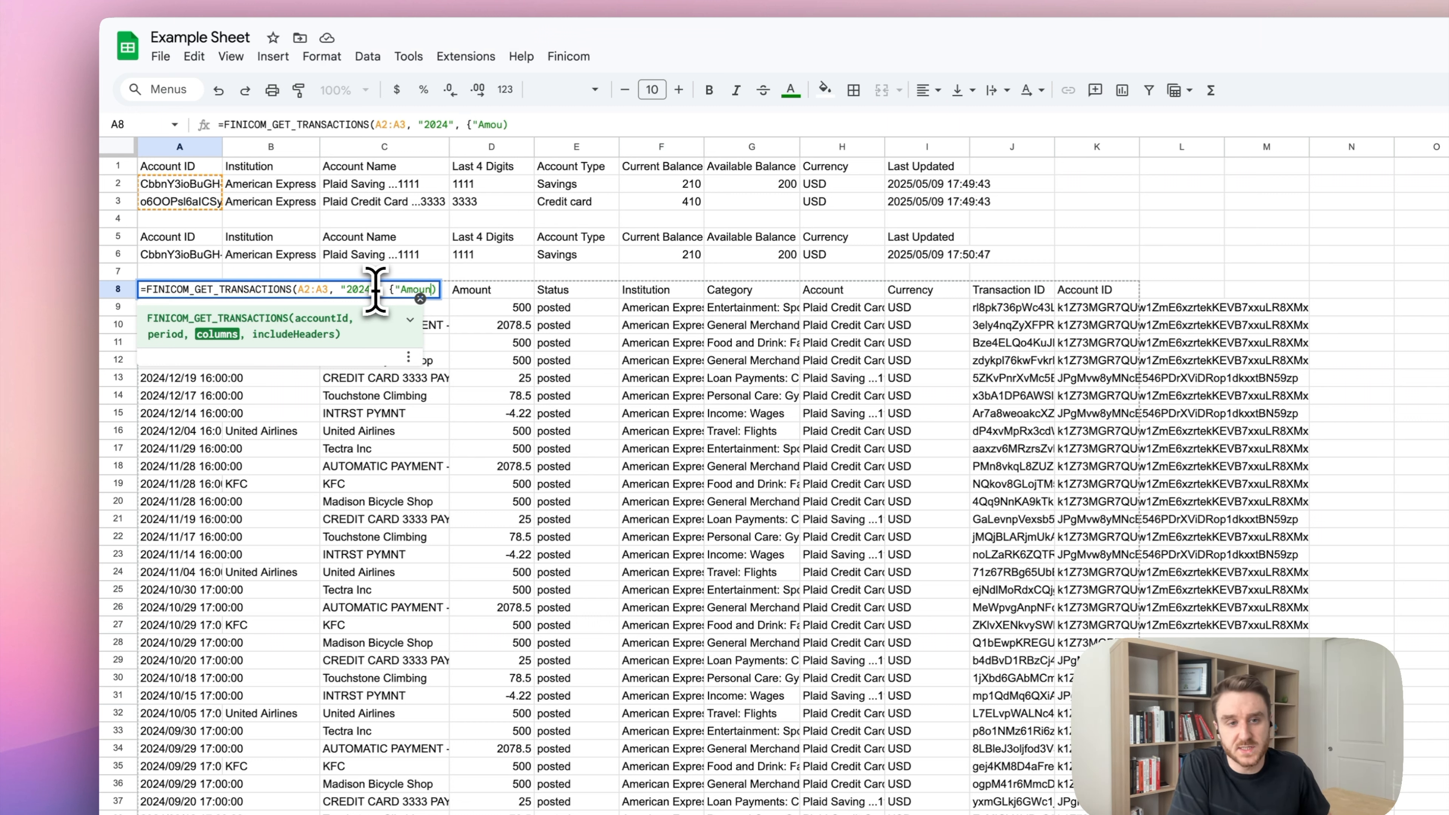
{"action": "type", "text": "mount\", "}
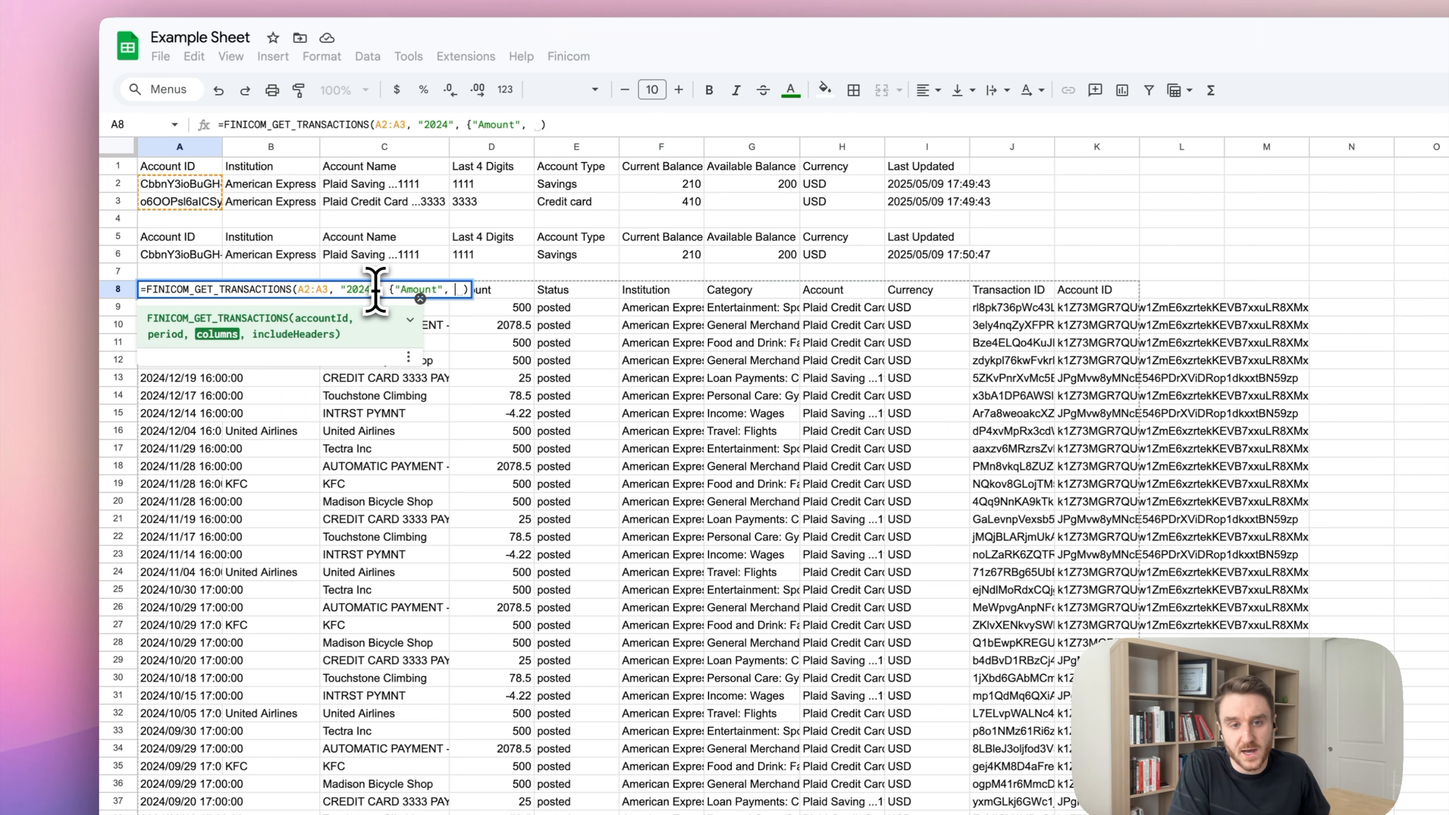
{"action": "type", "text": "\"Cate"}
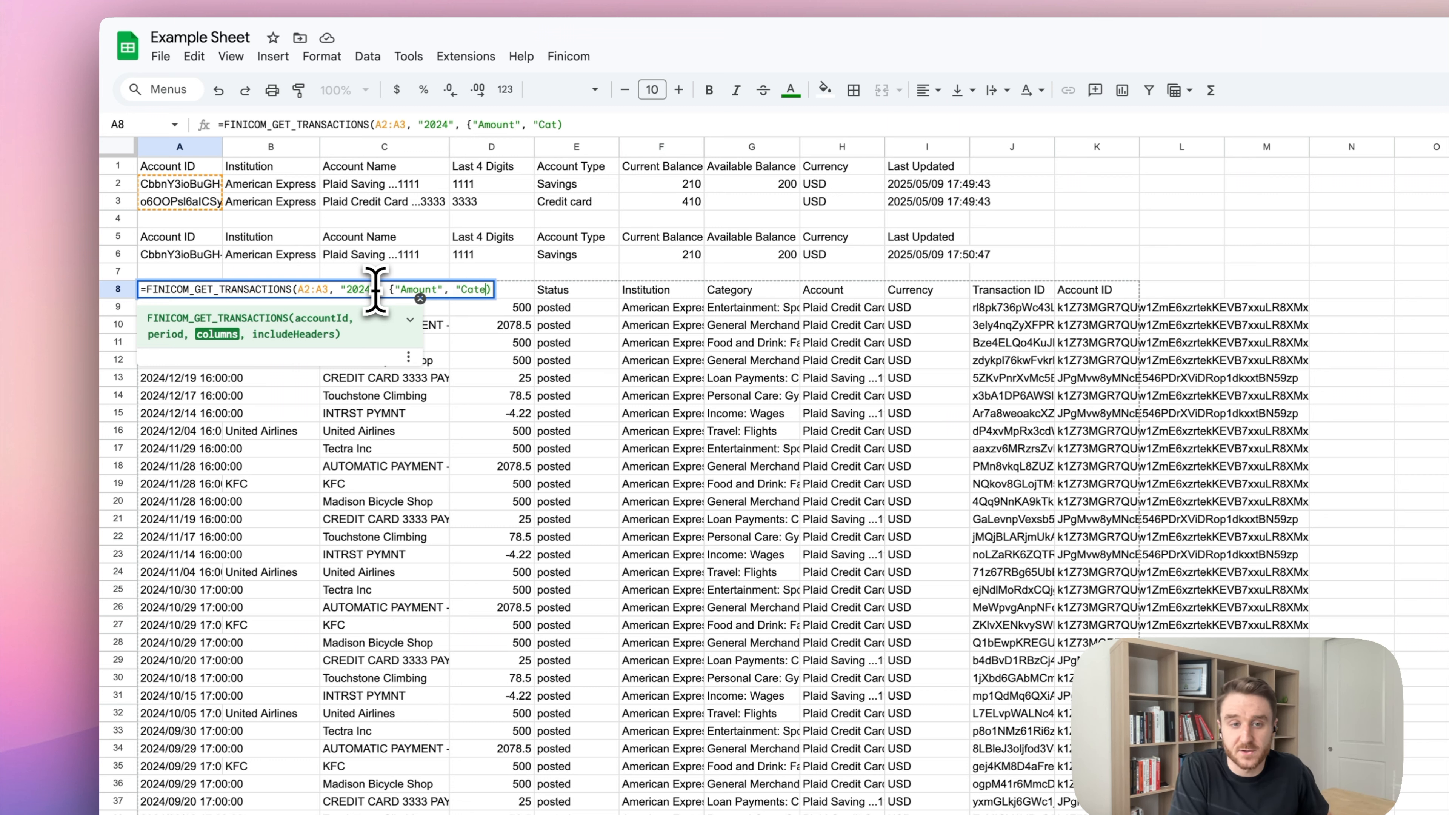
{"action": "type", "text": "gory\""}
{"action": "key", "text": "Return"}
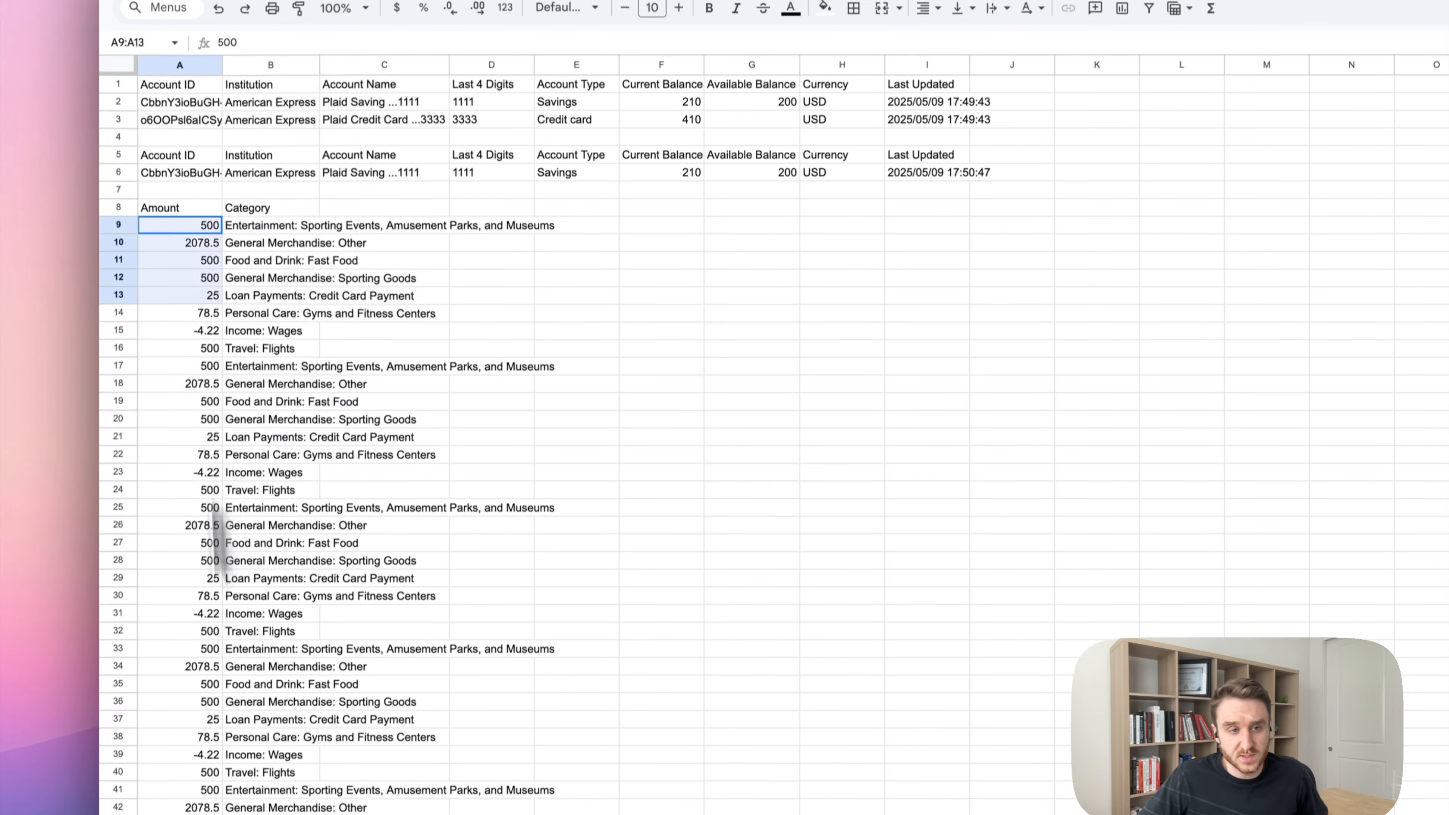
Check the Amount and Category results and headers, re-committing the A8 formula unchanged.
{"action": "left_click_drag", "start_coordinate": [180, 228], "coordinate": [227, 611]}
{"action": "left_click_drag", "start_coordinate": [251, 228], "coordinate": [351, 615]}
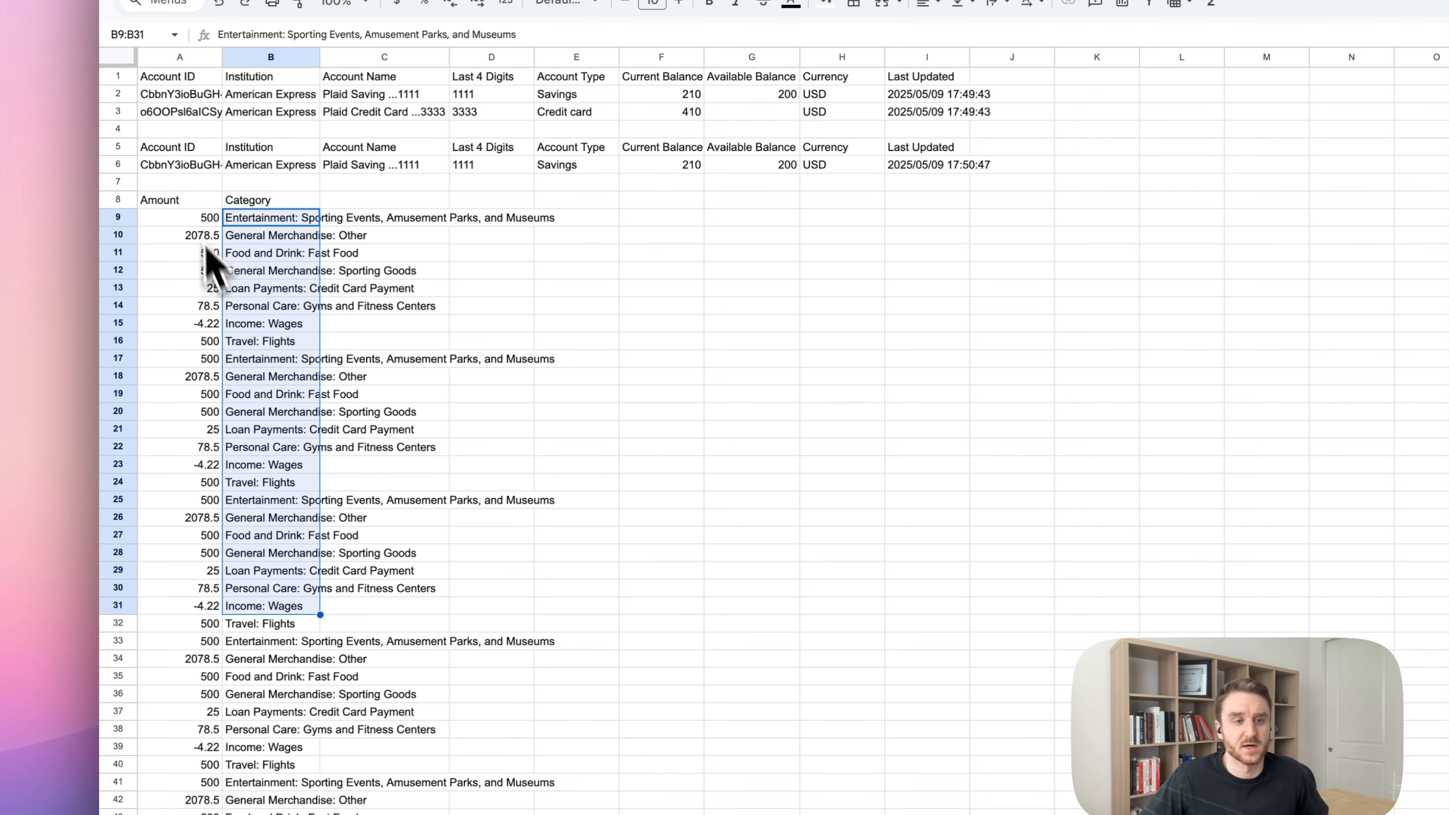
{"action": "double_click", "coordinate": [191, 200]}
{"action": "key", "text": "Left"}
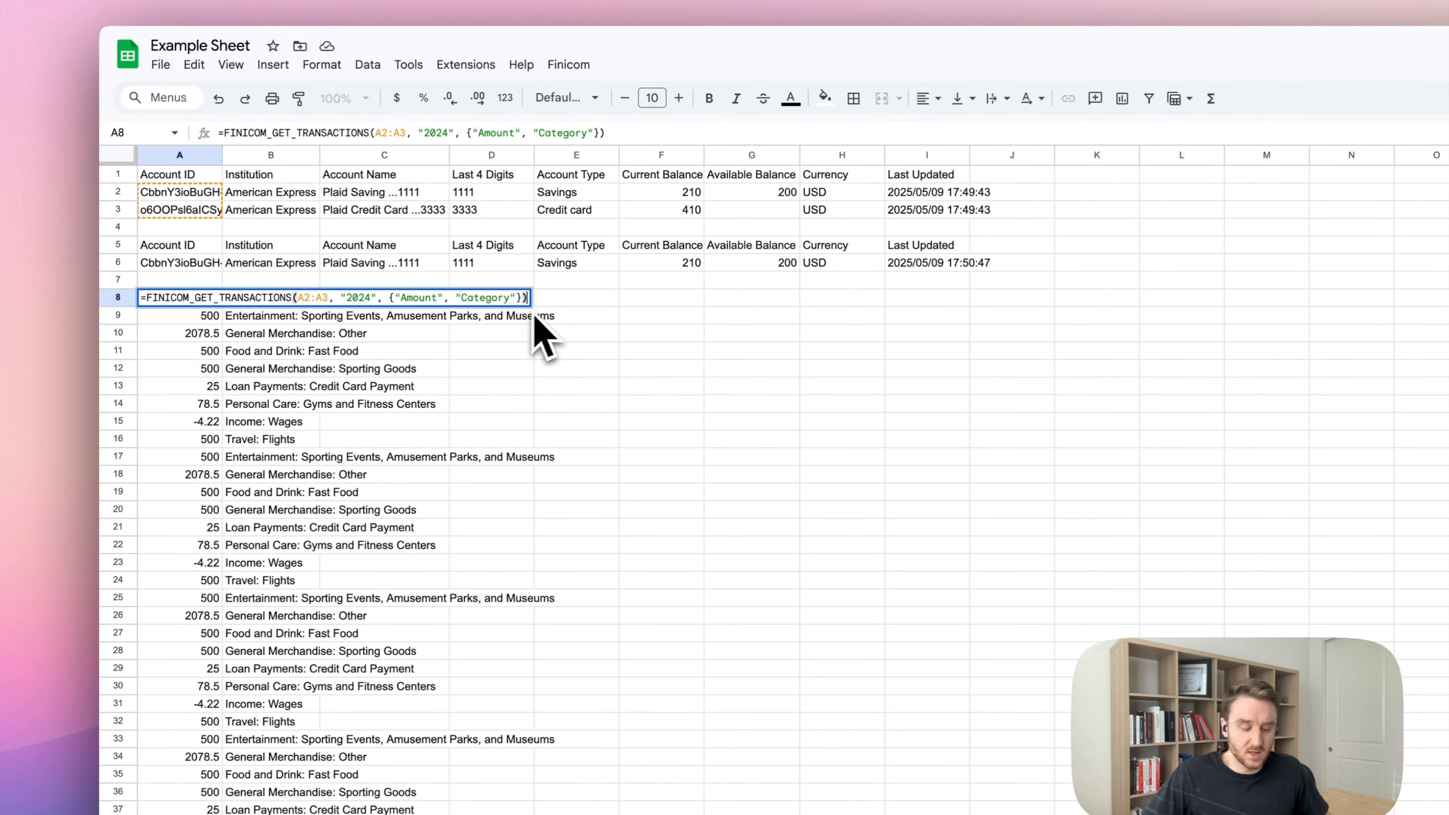
{"action": "type", "text": ","}
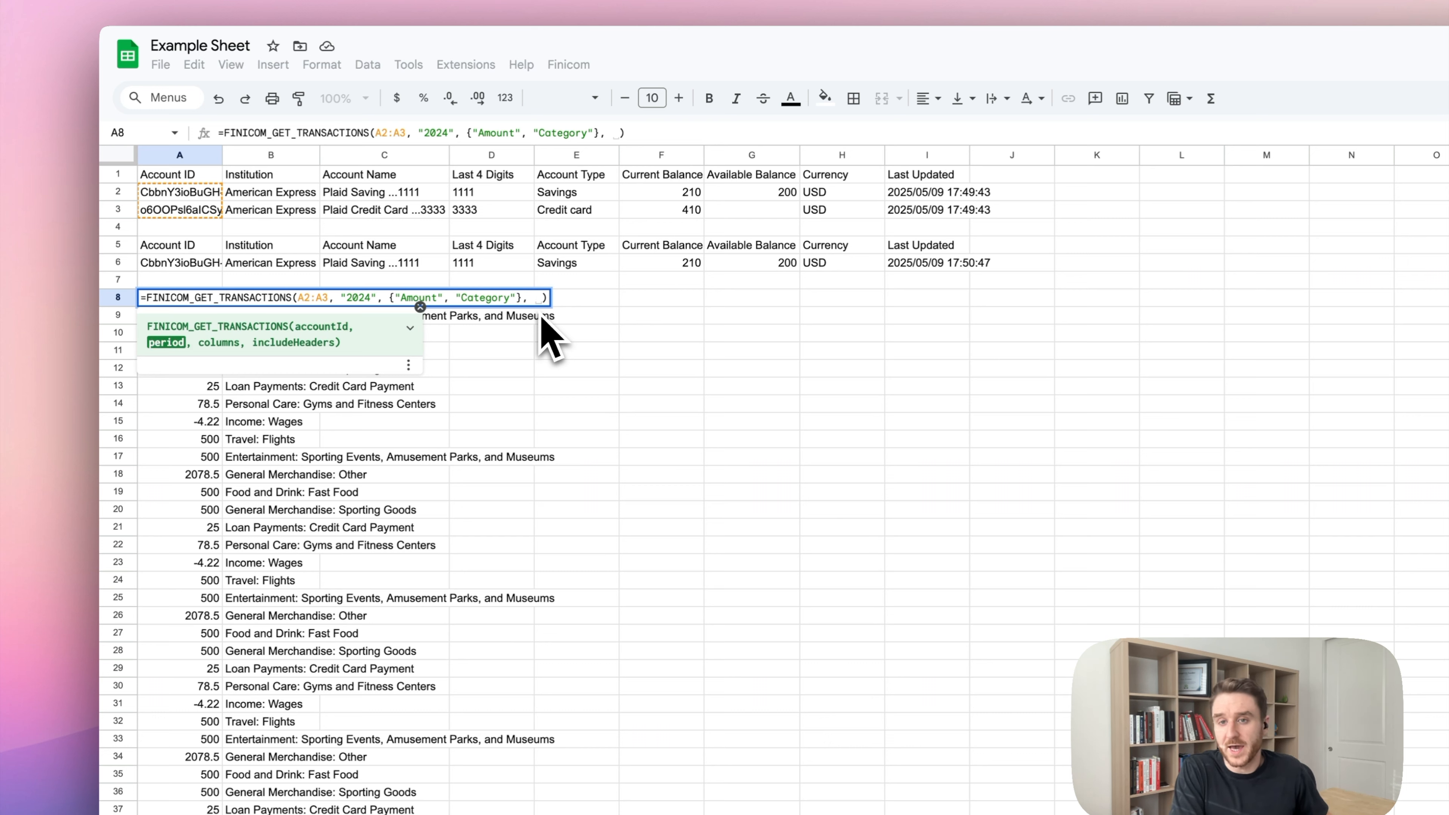
{"action": "key", "text": "BackSpace"}
{"action": "key", "text": "BackSpace"}
{"action": "key", "text": "Return"}
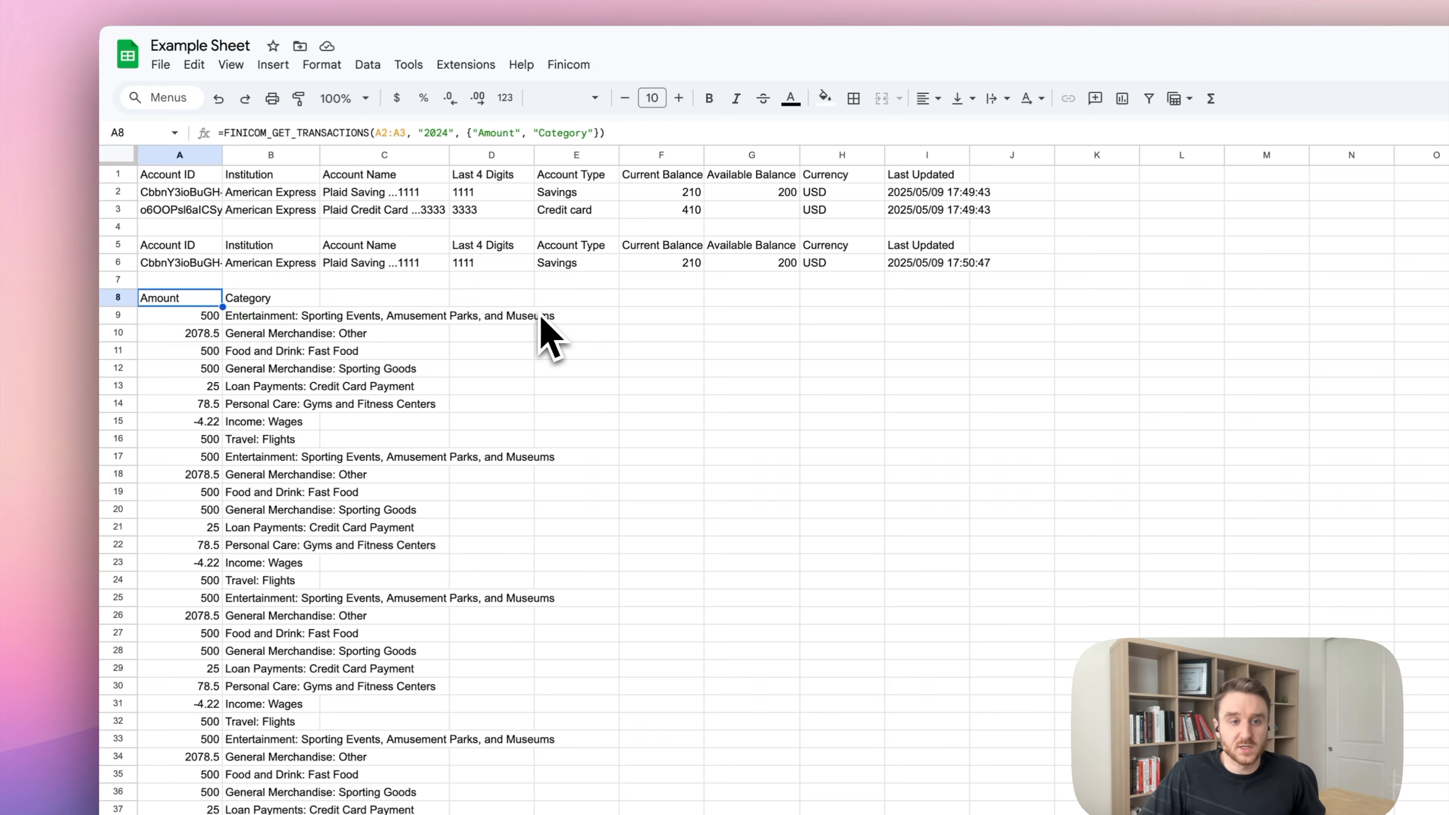
{"action": "left_click_drag", "start_coordinate": [166, 298], "coordinate": [236, 300]}
{"action": "double_click", "coordinate": [194, 297]}
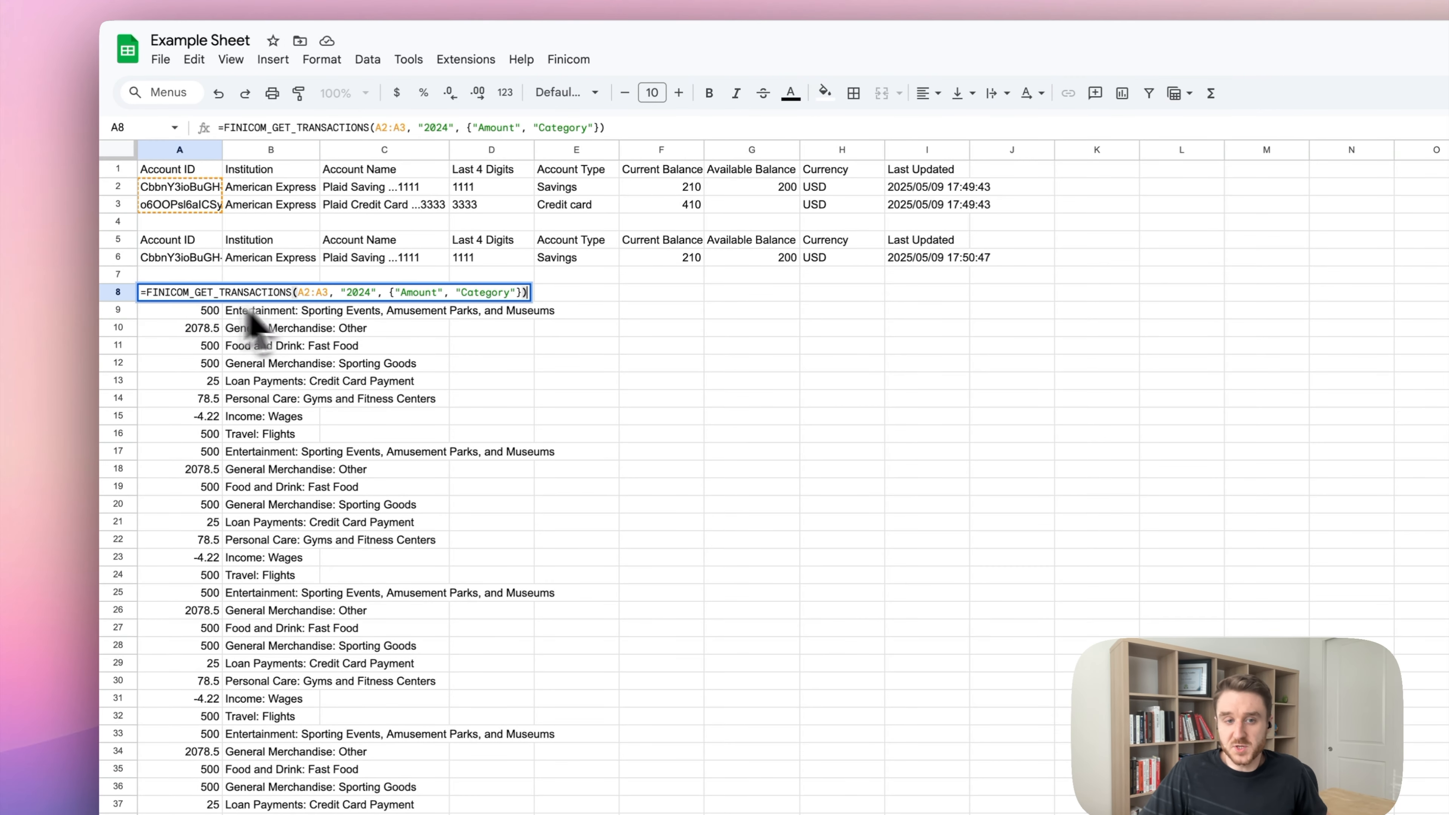
Add false as the includeHeaders argument in A8 to hide the header row.
{"action": "key", "text": "Left"}
{"action": "type", "text": ", fale"}
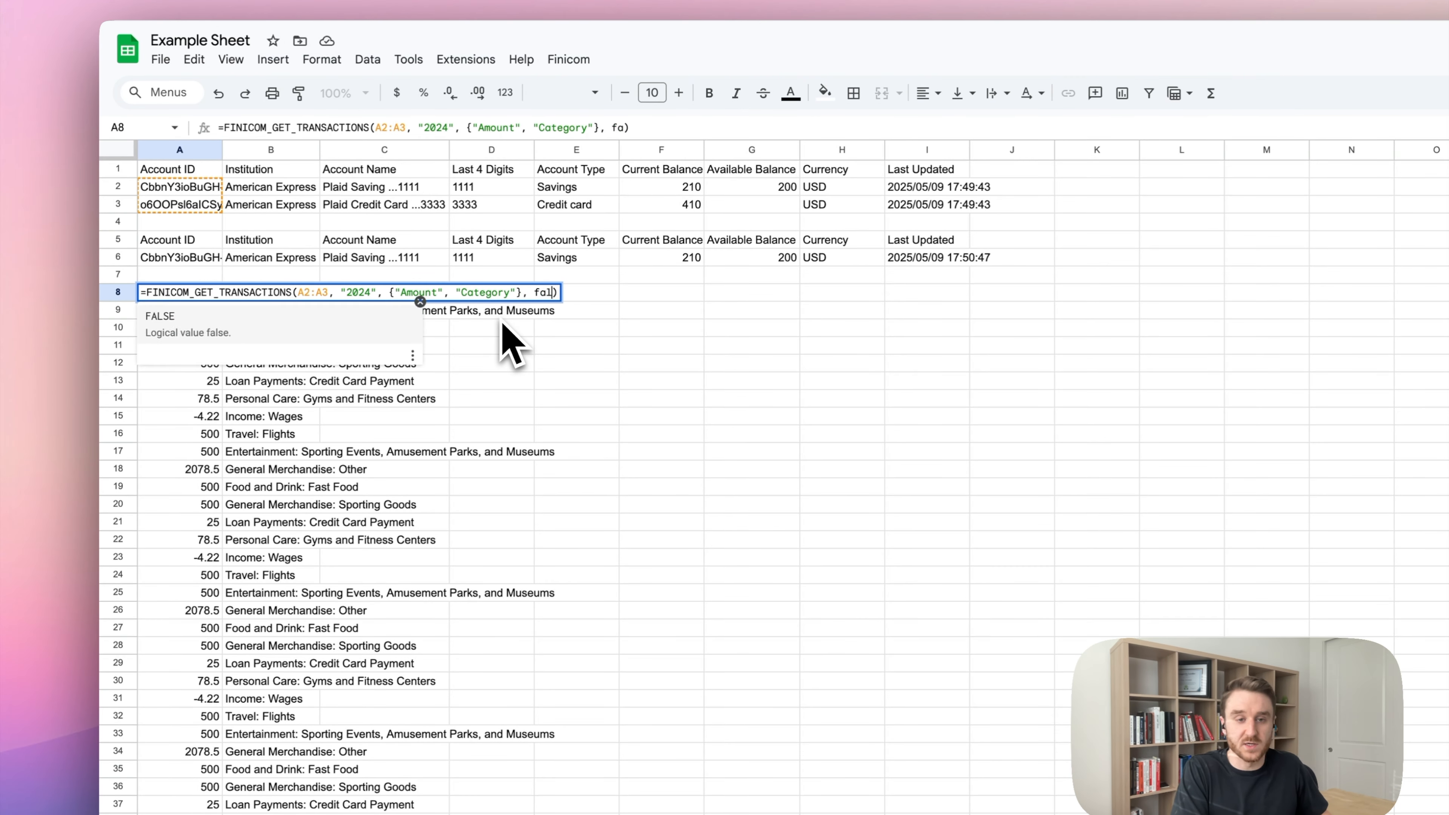
{"action": "key", "text": "BackSpace"}
{"action": "type", "text": "se"}
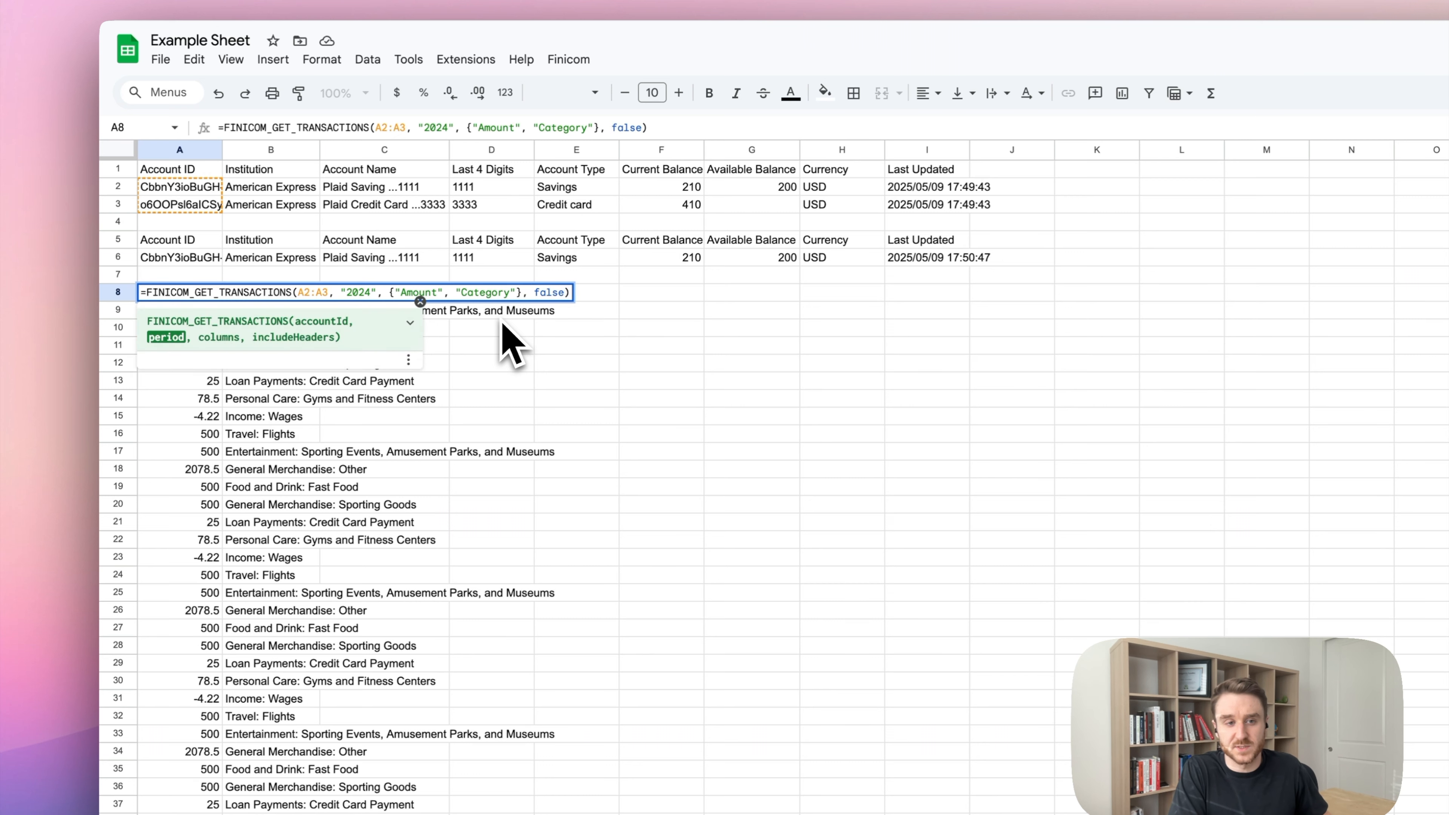
{"action": "key", "text": "Return"}
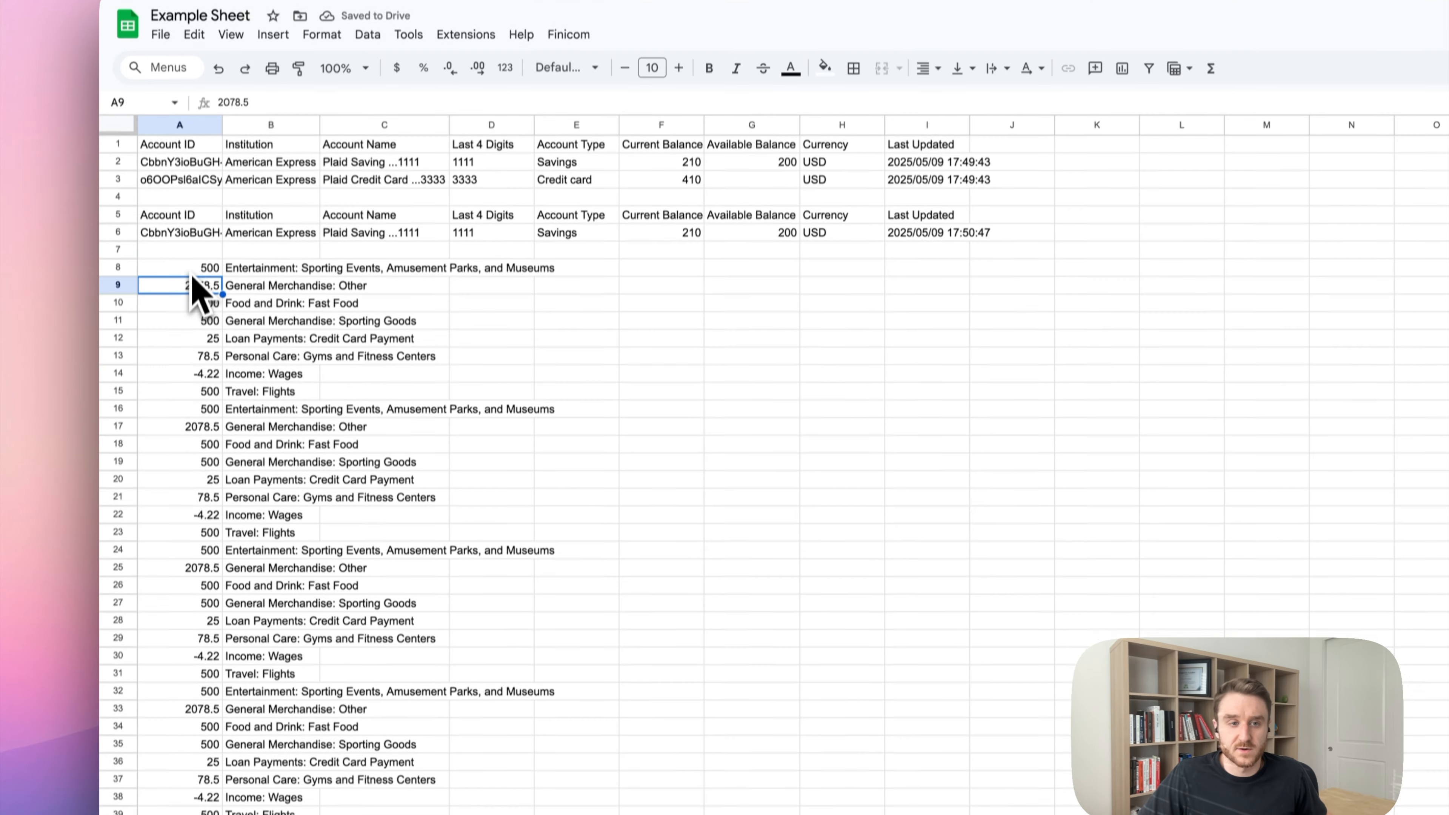
{"action": "left_click_drag", "start_coordinate": [189, 294], "coordinate": [260, 556]}
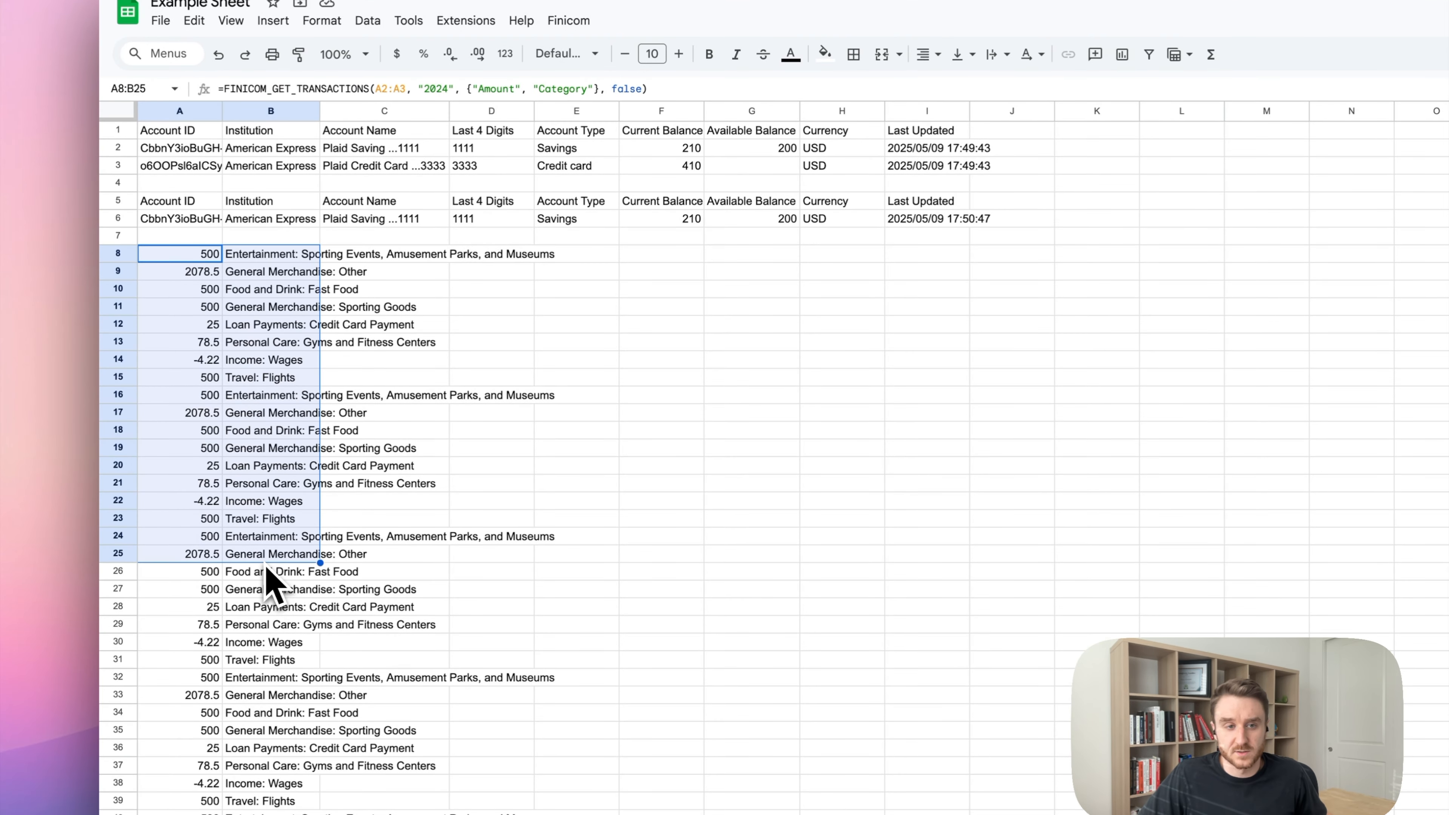
Remove the false argument so the Amount and Category headers return.
{"action": "double_click", "coordinate": [197, 257]}
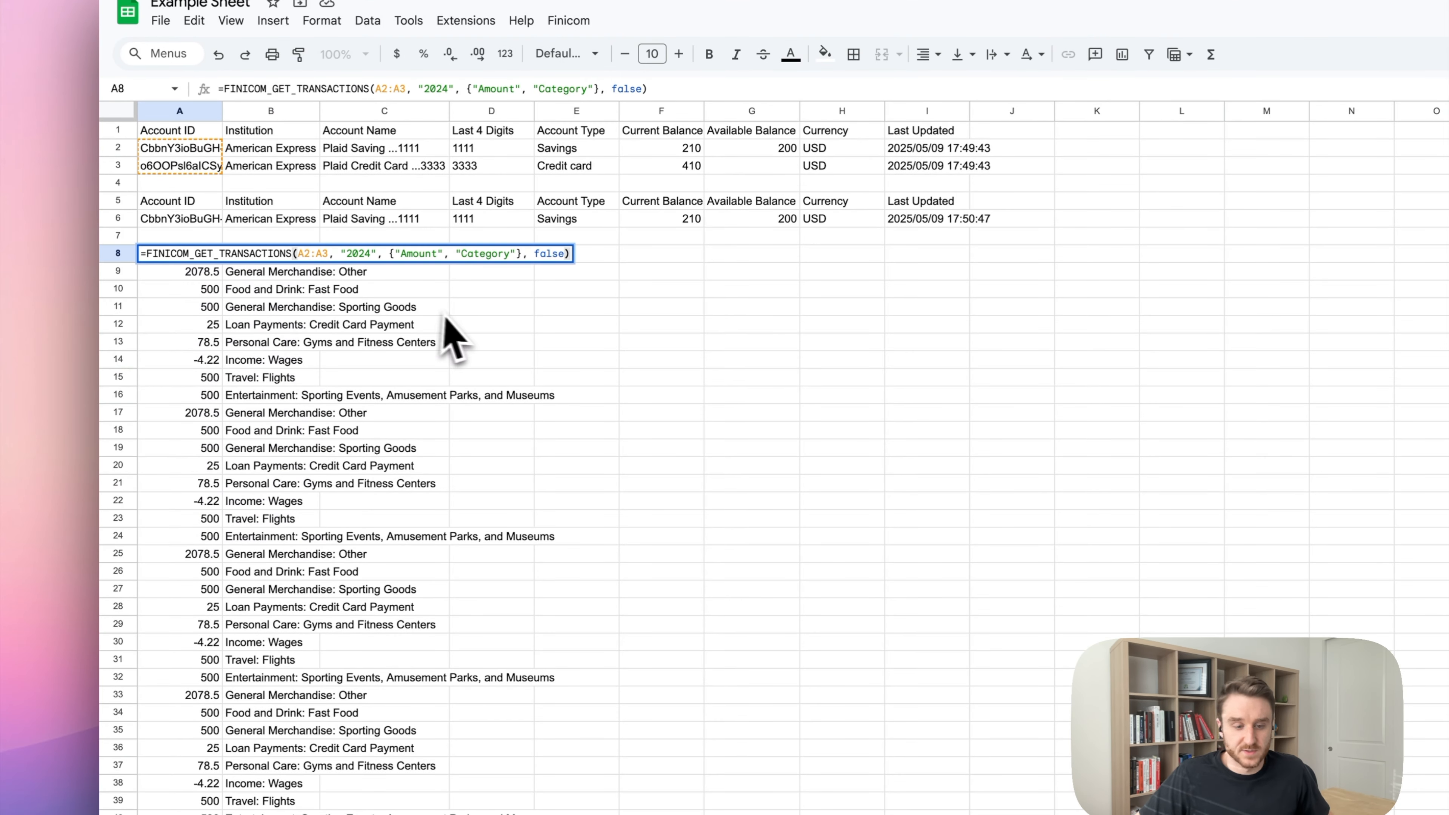
{"action": "key", "text": "Left"}
{"action": "key", "text": "BackSpace"}
{"action": "key", "text": "BackSpace"}
{"action": "key", "text": "BackSpace"}
{"action": "key", "text": "BackSpace"}
{"action": "key", "text": "BackSpace"}
{"action": "key", "text": "Return"}
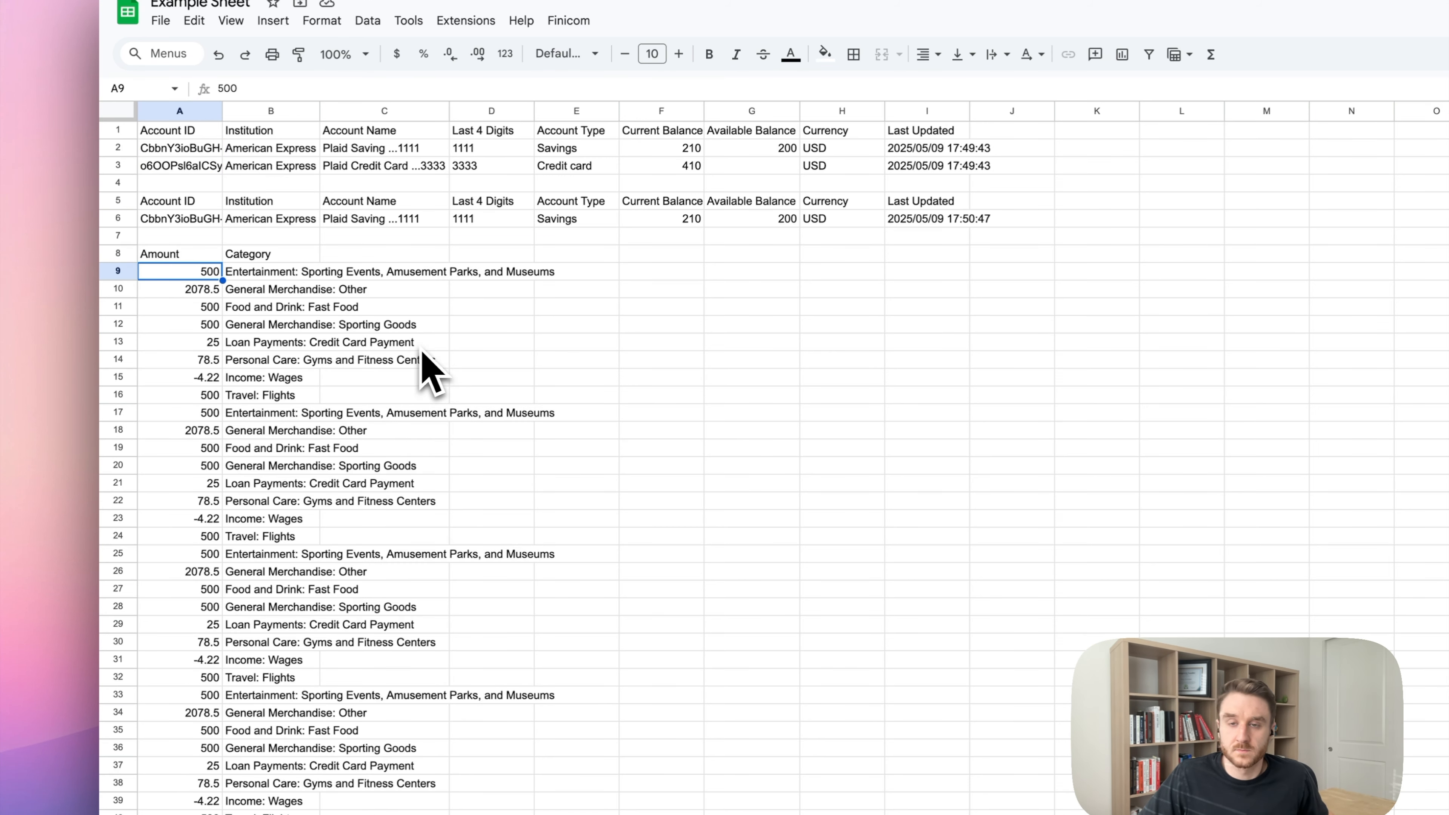
{"action": "double_click", "coordinate": [188, 130]}
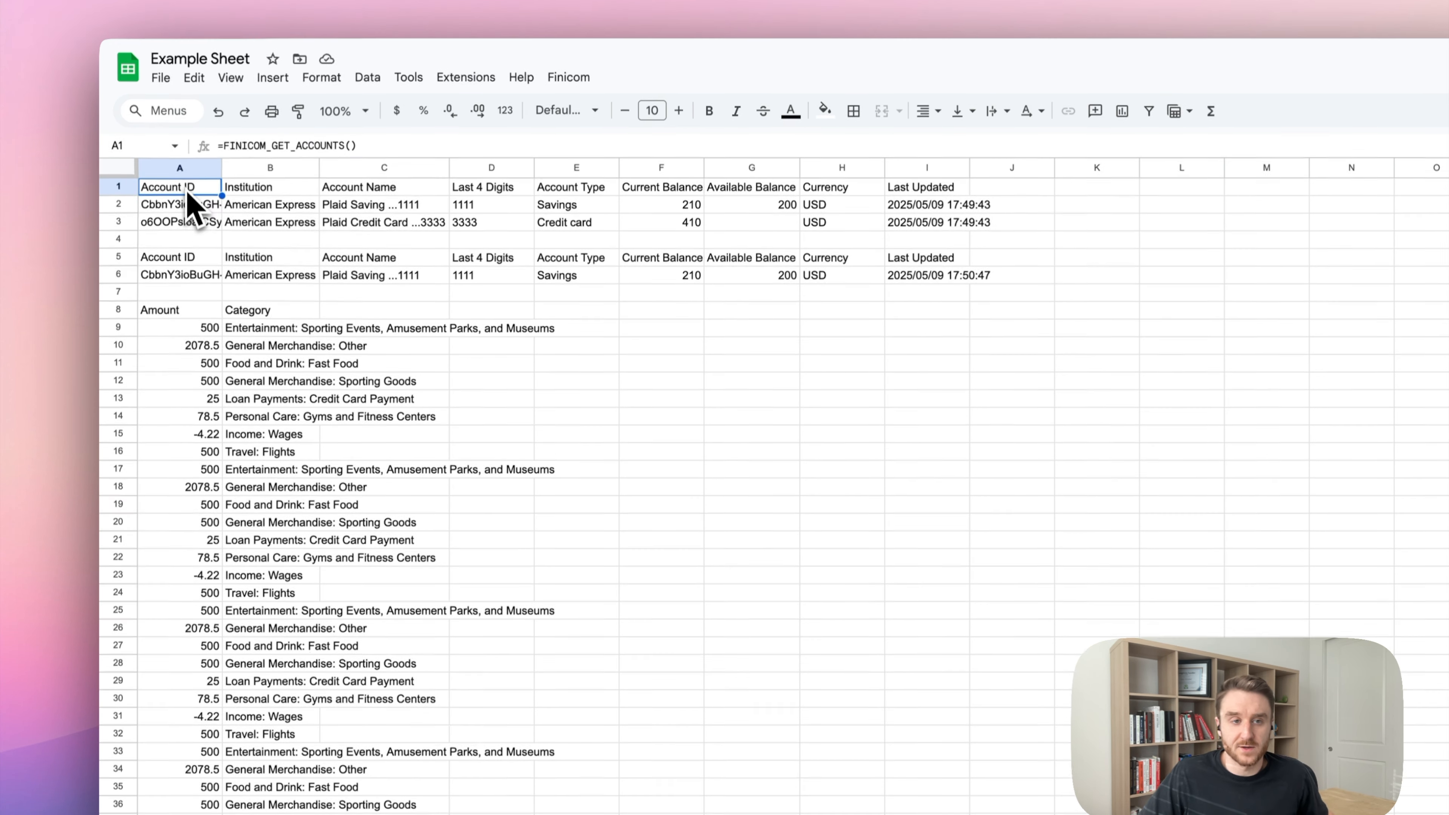
Change A1 to FINICOM_GET_ACCOUNTS({"Current Balance"}, false), returning only 210 and 410.
{"action": "key", "text": "Left"}
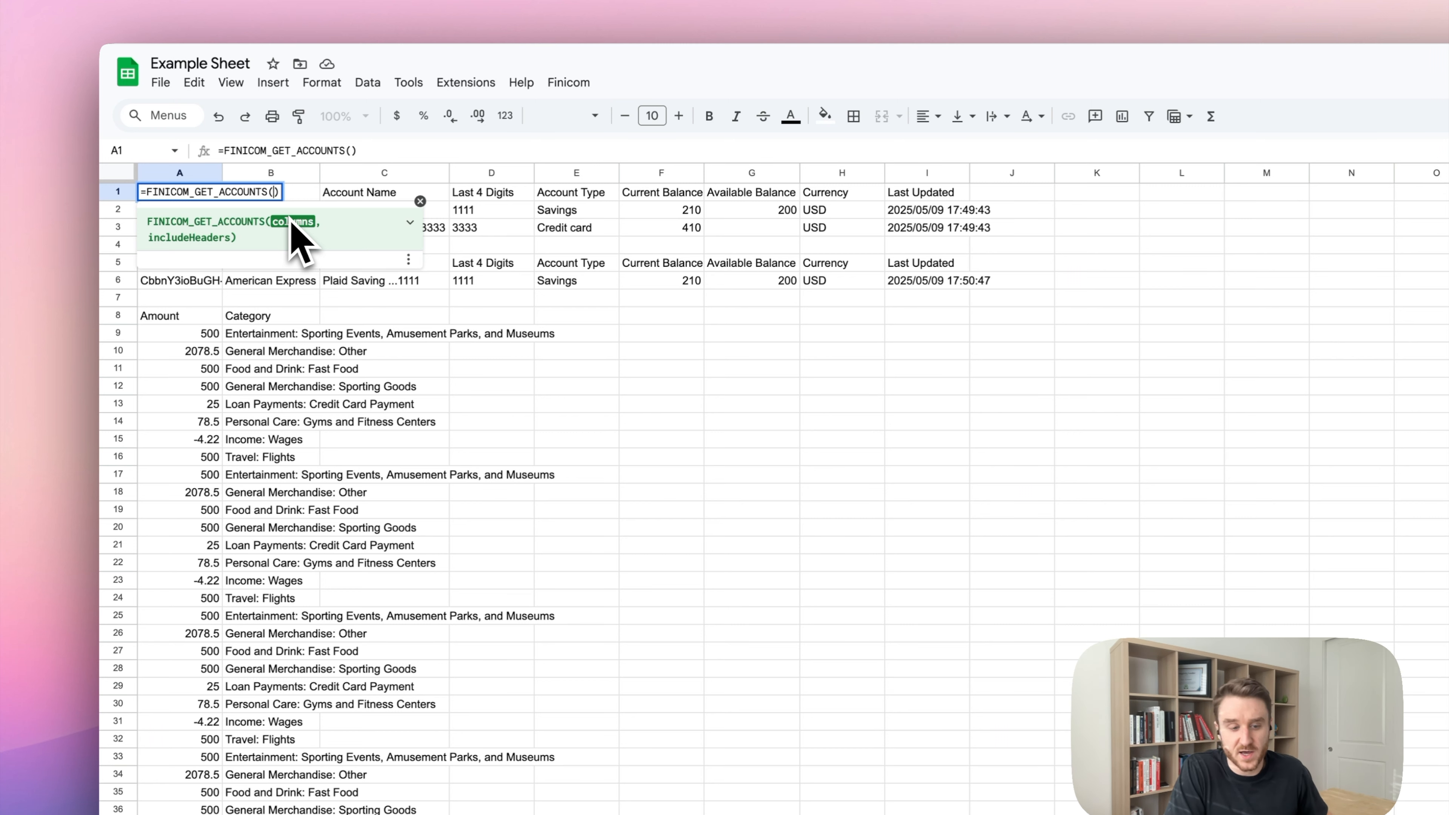
{"action": "type", "text": "{"}
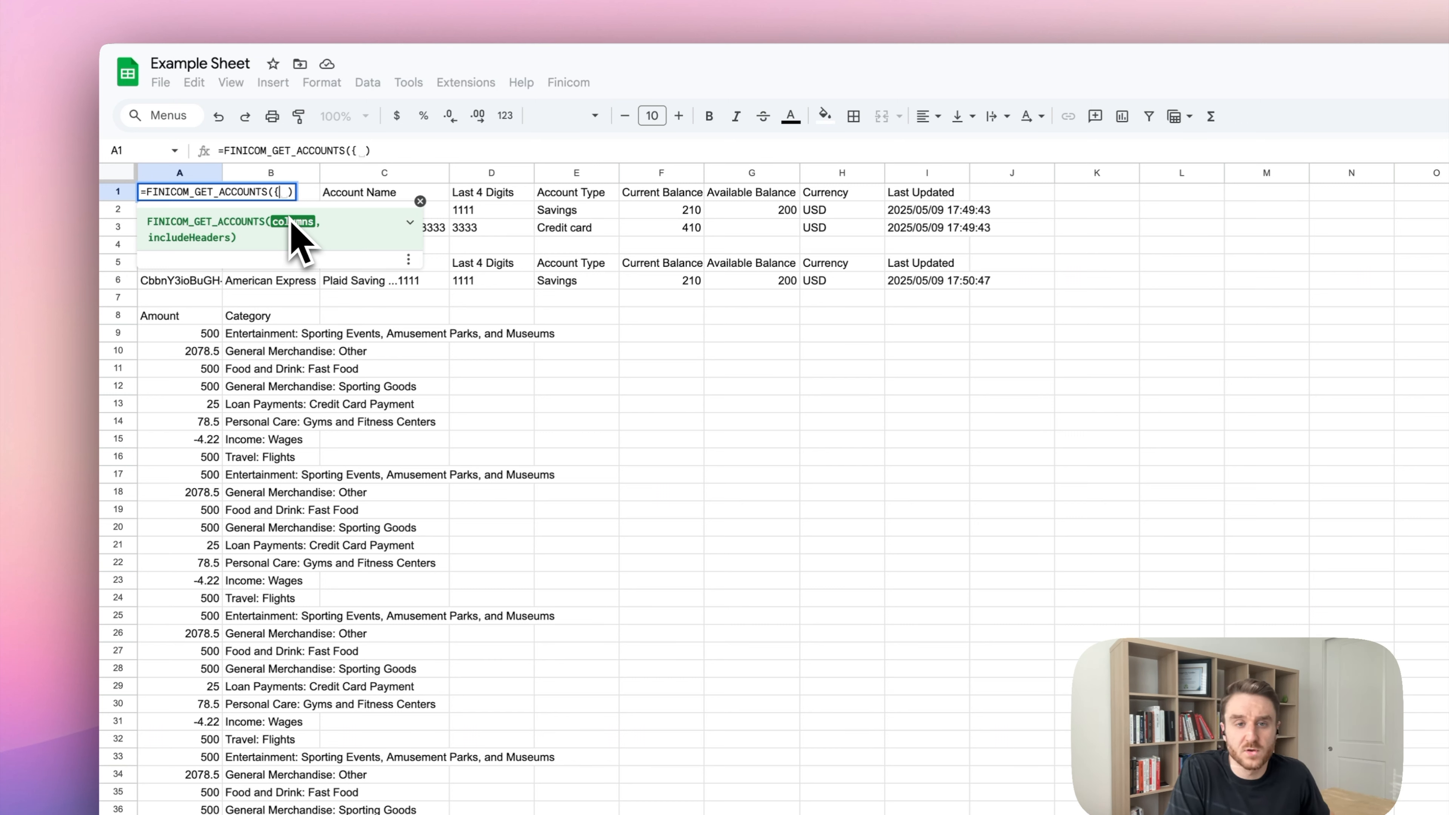
{"action": "type", "text": "\"c"}
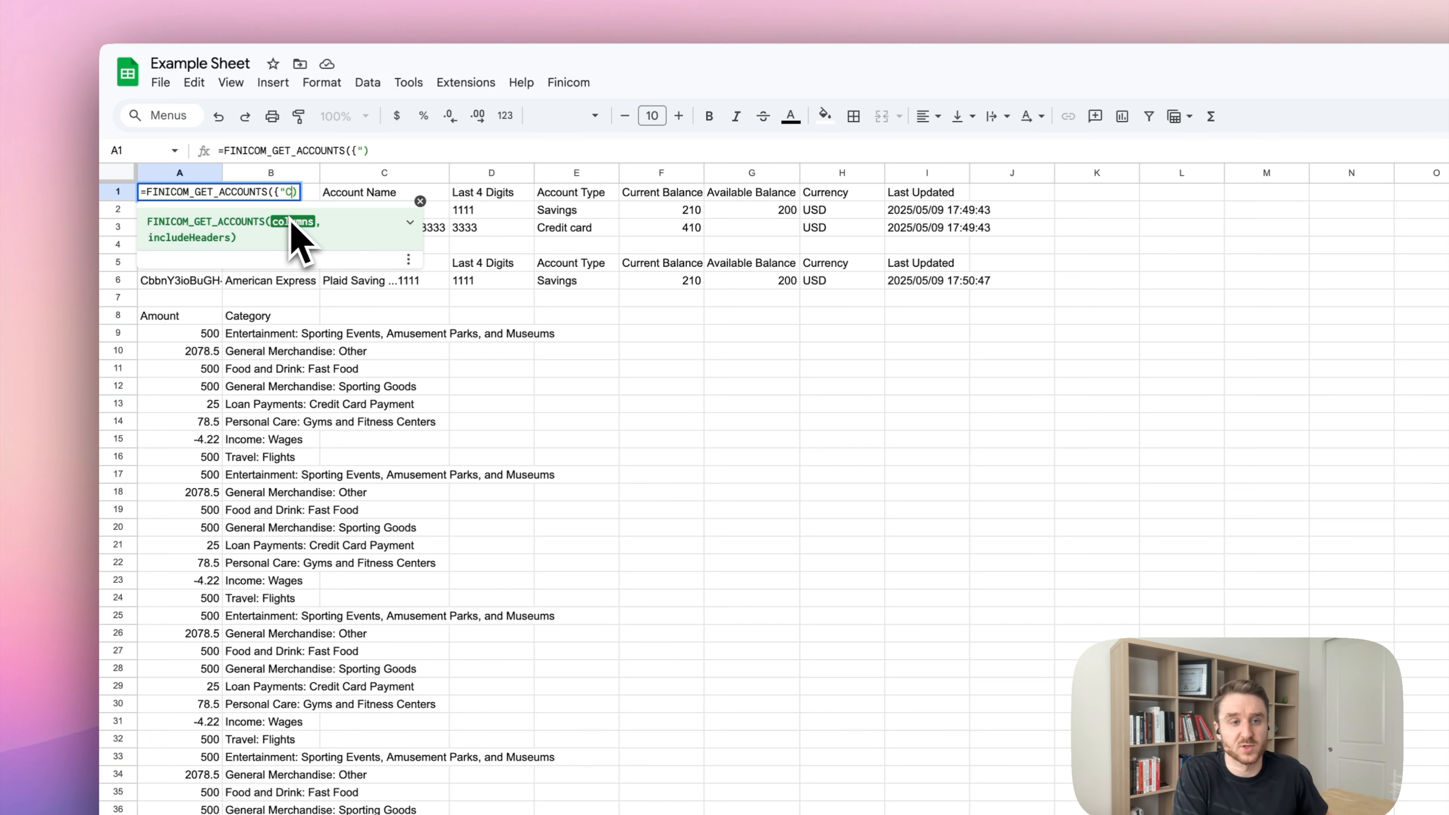
{"action": "type", "text": "urrent B"}
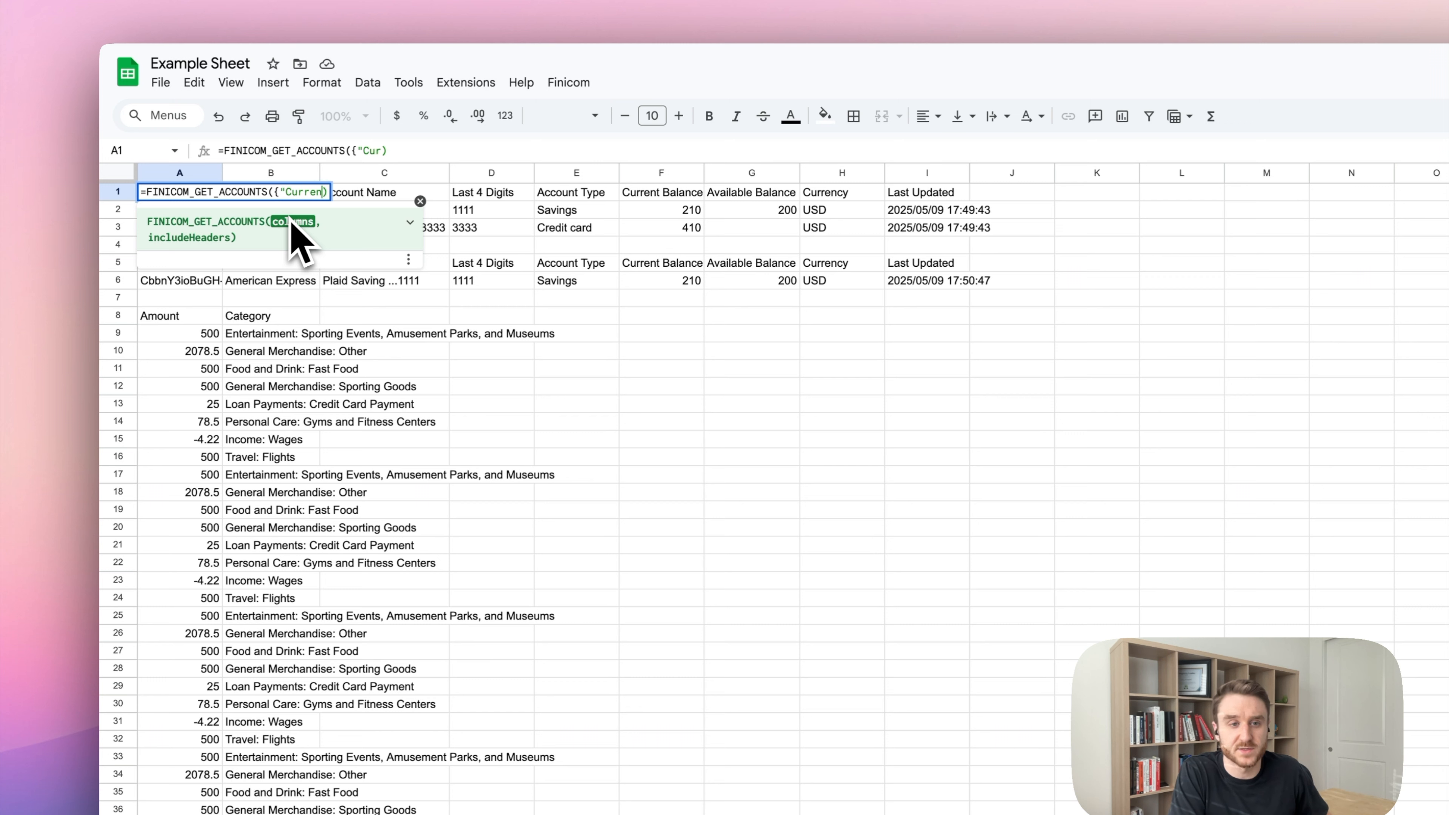
{"action": "type", "text": "alance}"}
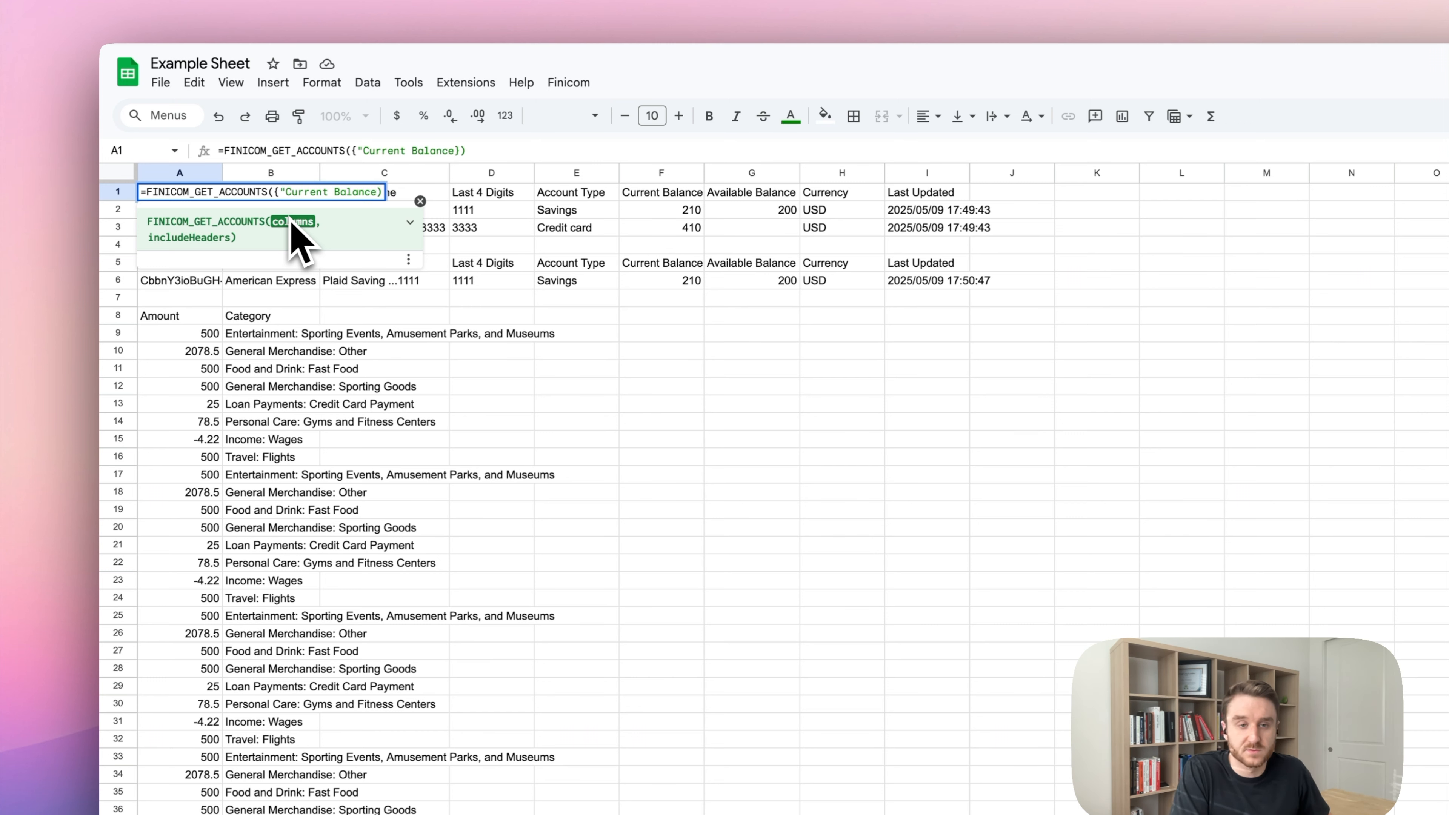
{"action": "type", "text": "\"}, false"}
{"action": "key", "text": "Return"}
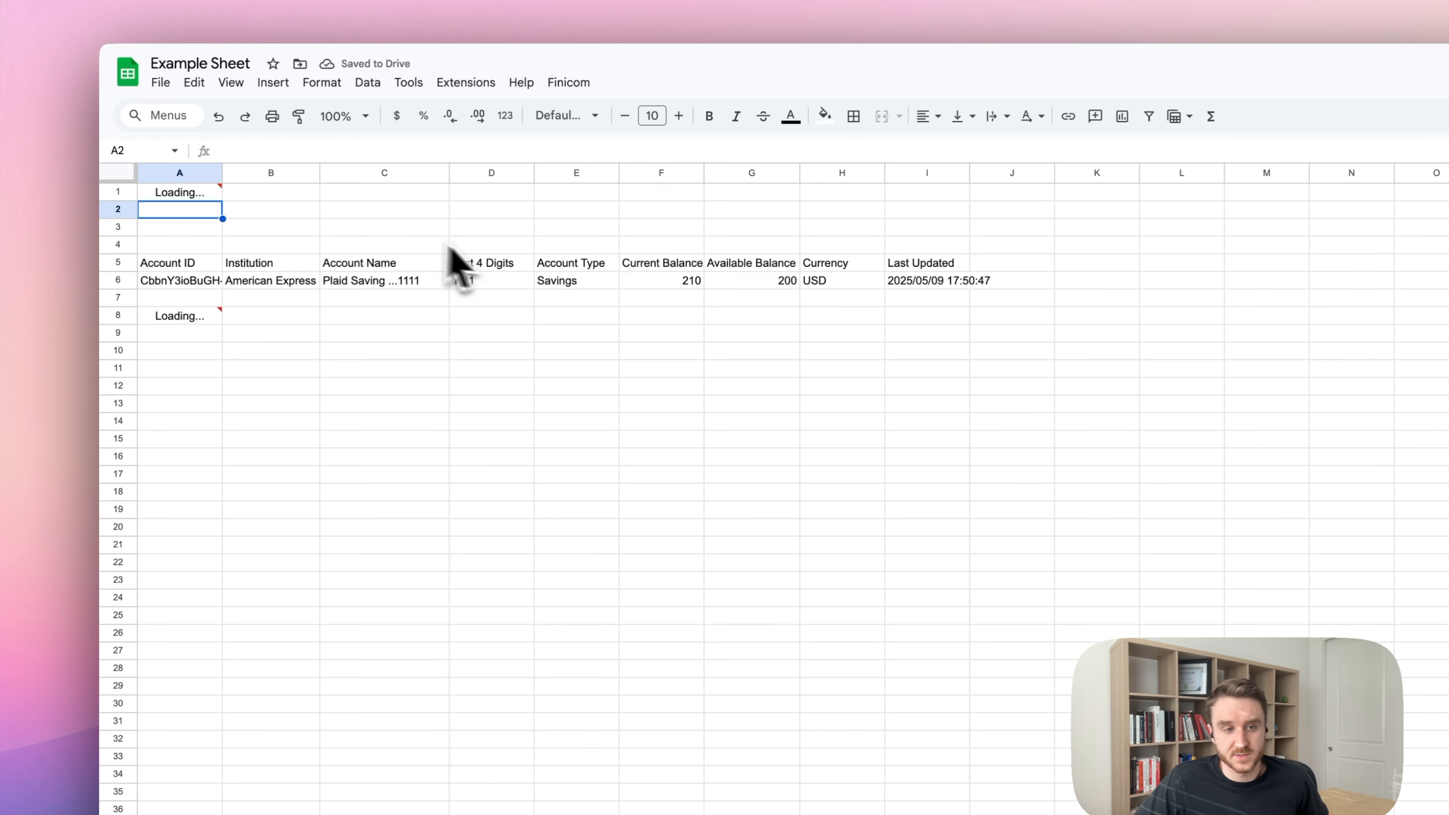
{"action": "left_click_drag", "start_coordinate": [206, 195], "coordinate": [209, 213]}
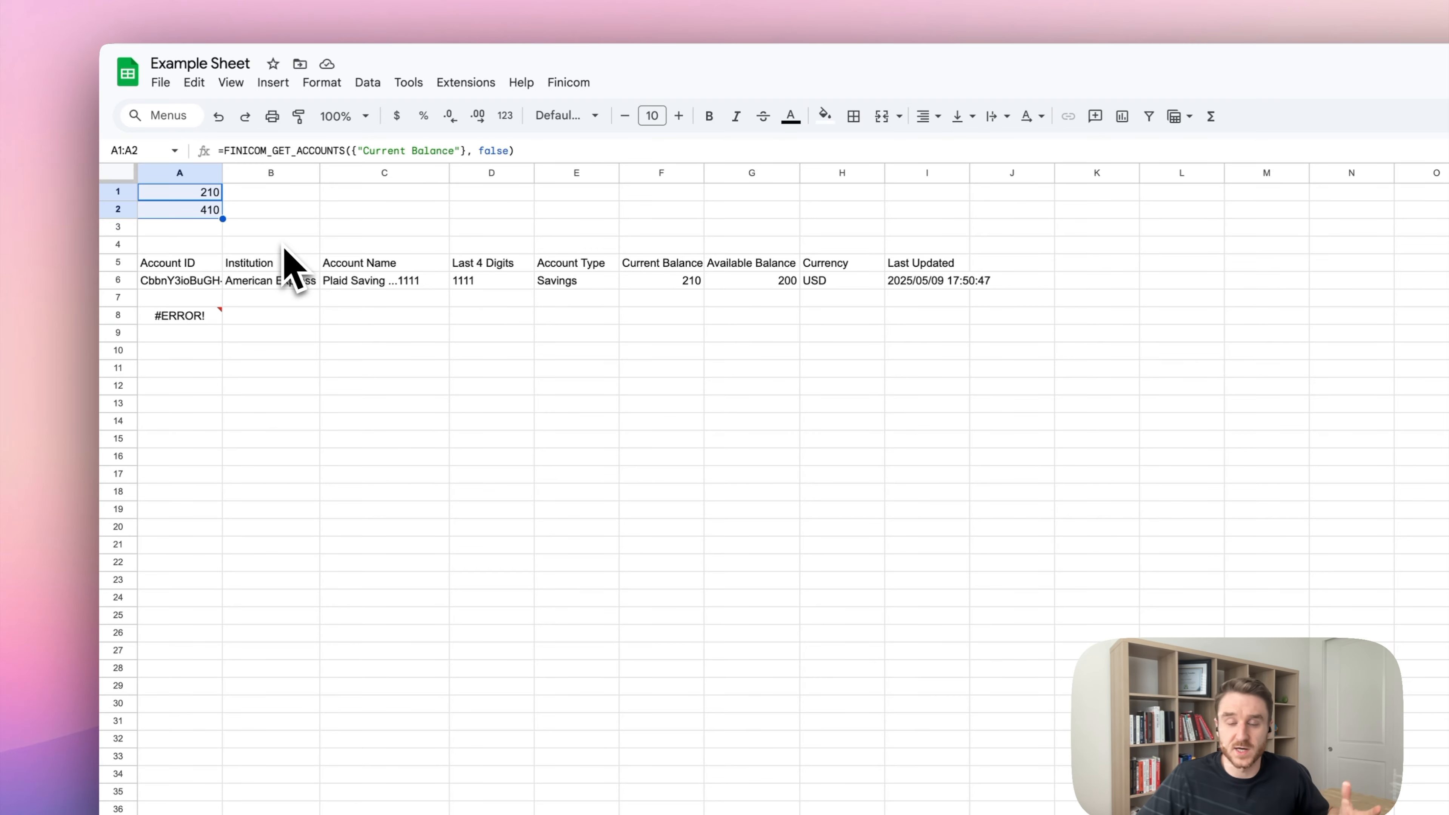
{"action": "left_click", "coordinate": [273, 227]}
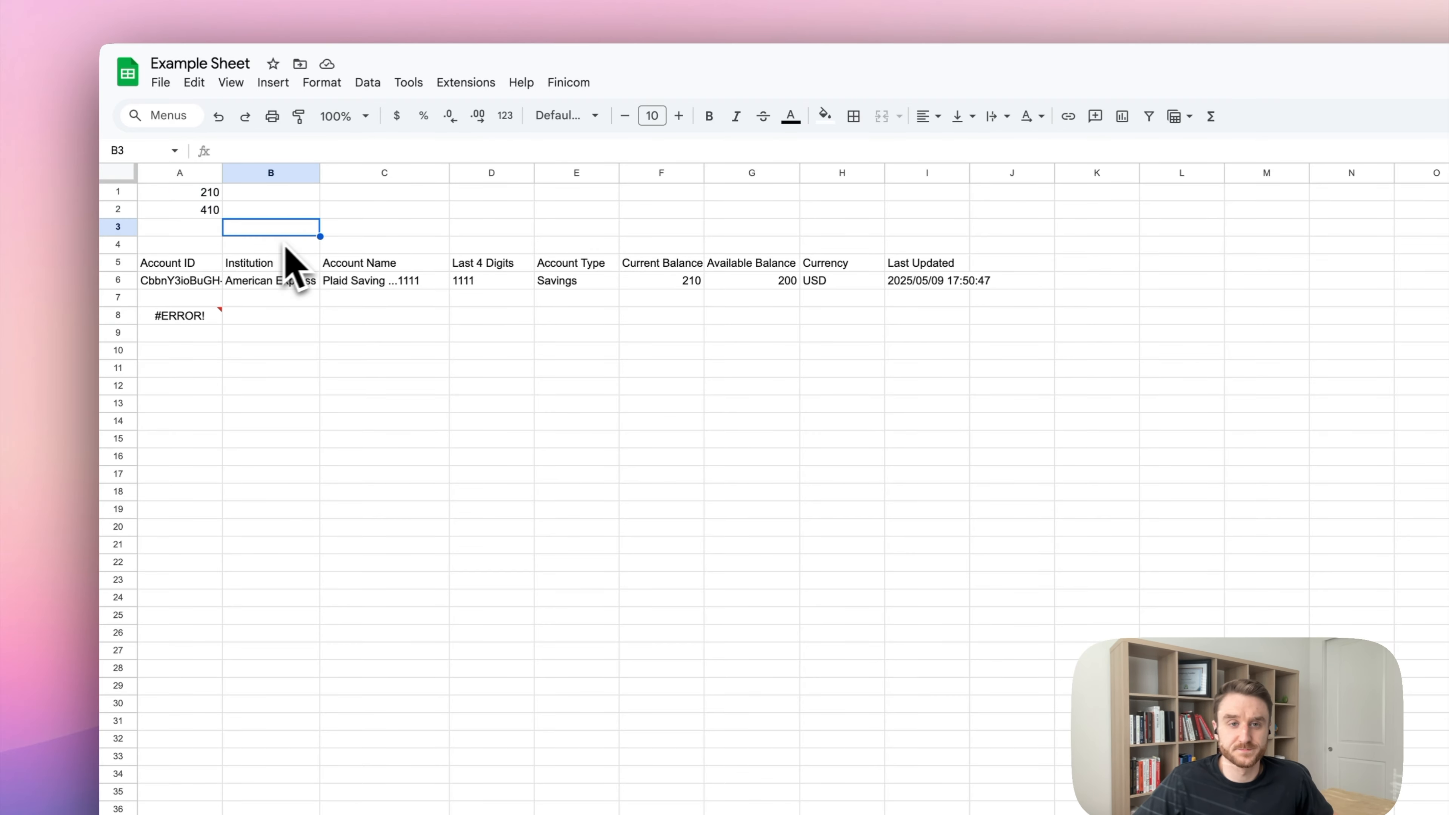